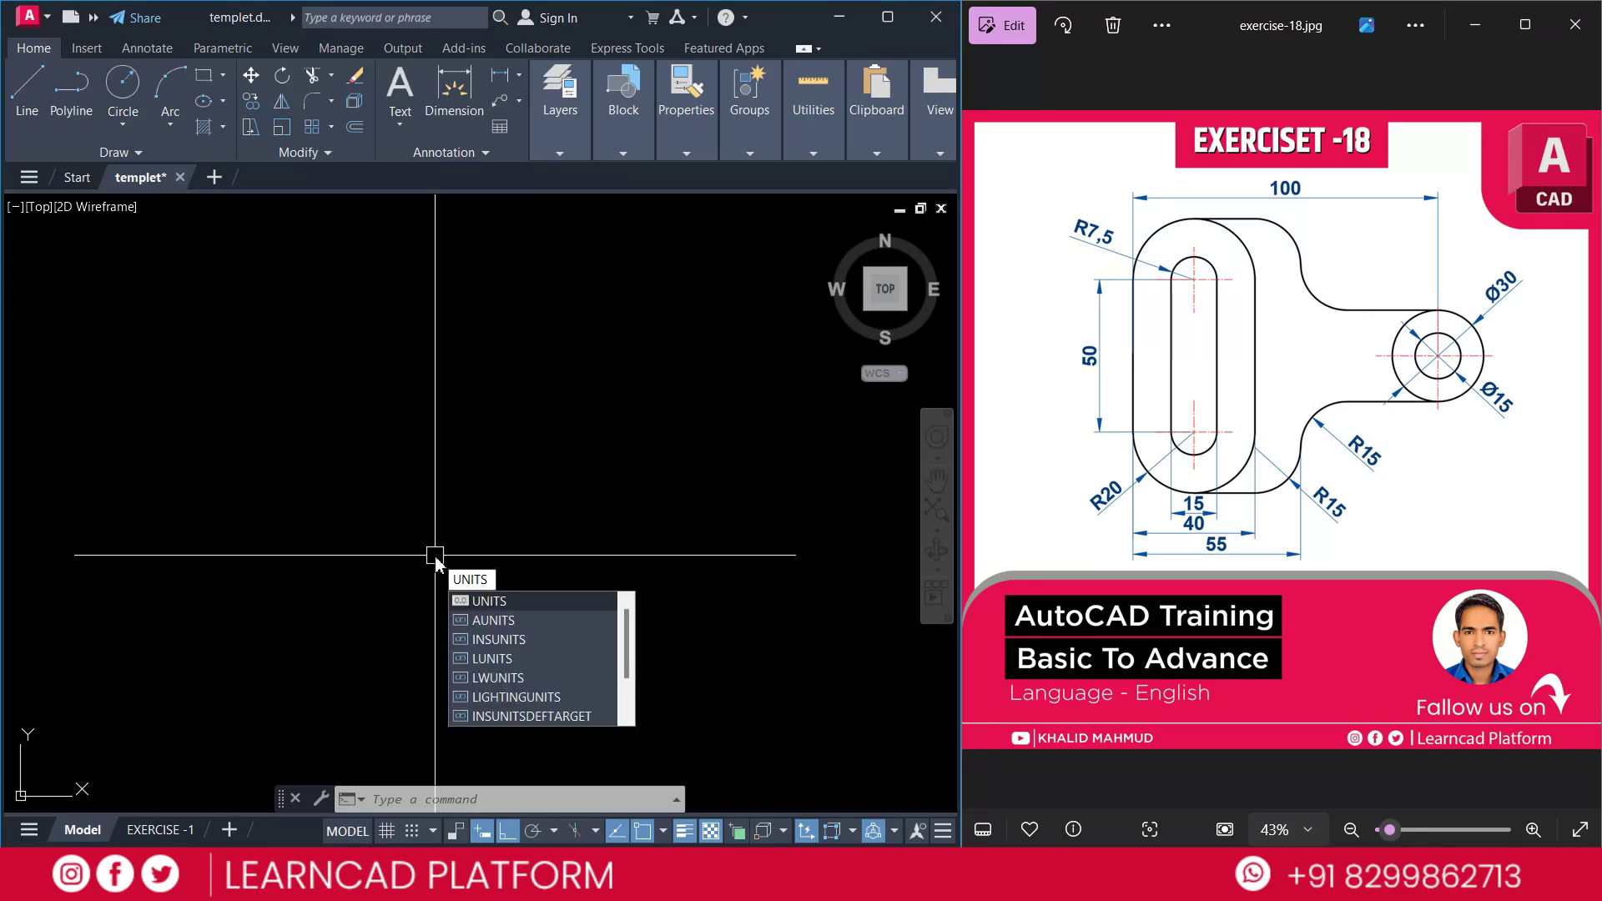
Keep decimal 0.00 lengths, decimal degrees and Millimeters insertion scale in Drawing Units
key("Return")
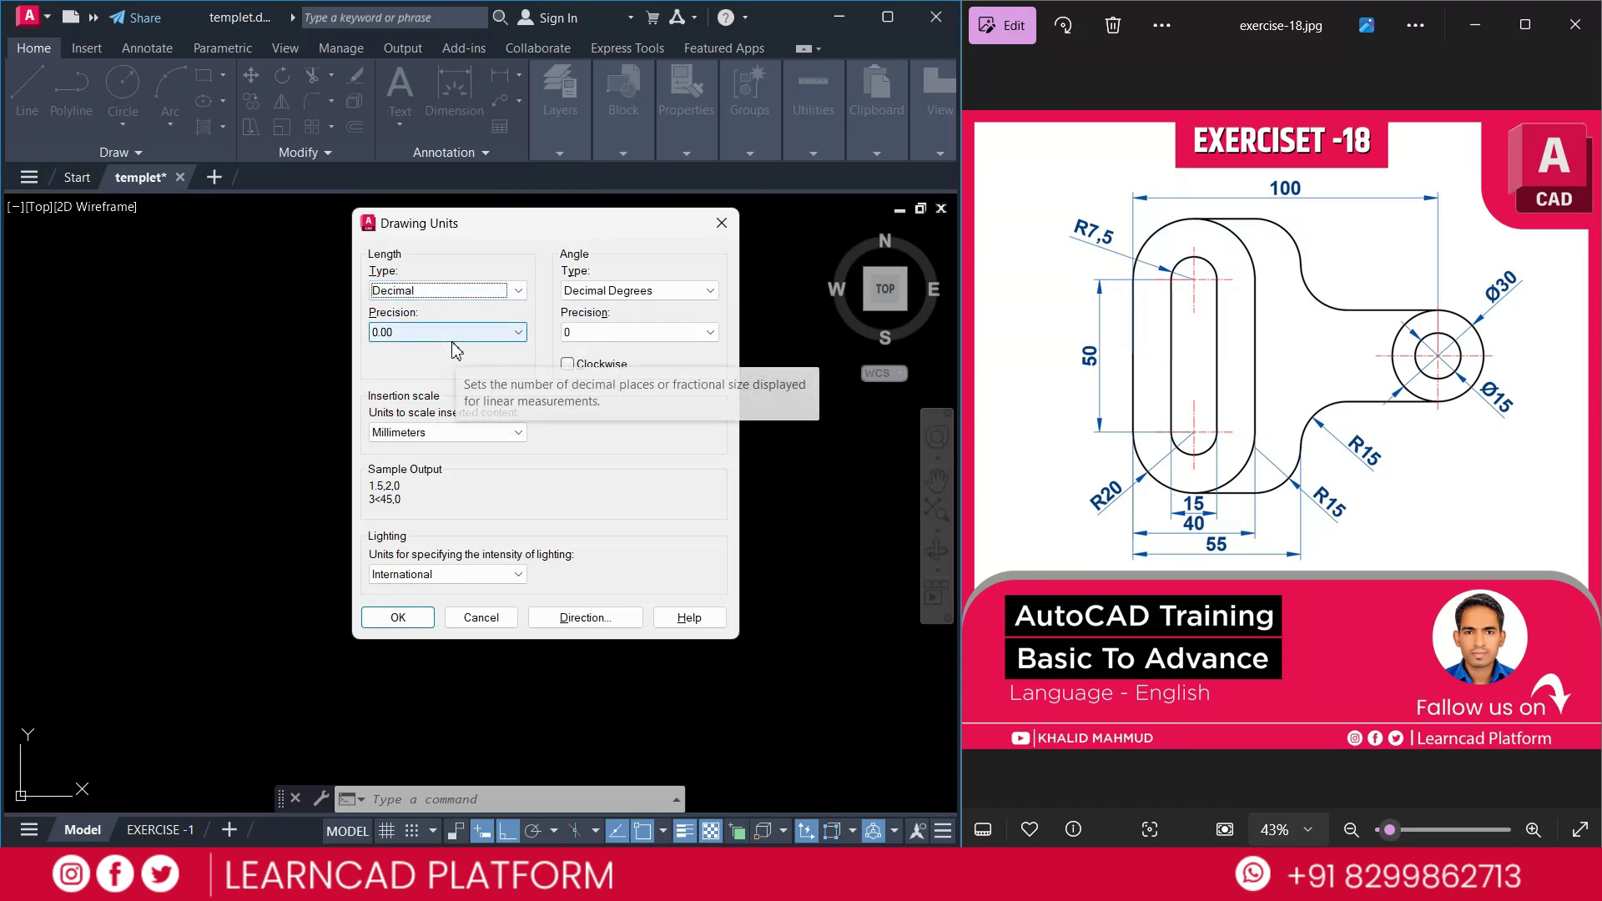
left_click(440, 439)
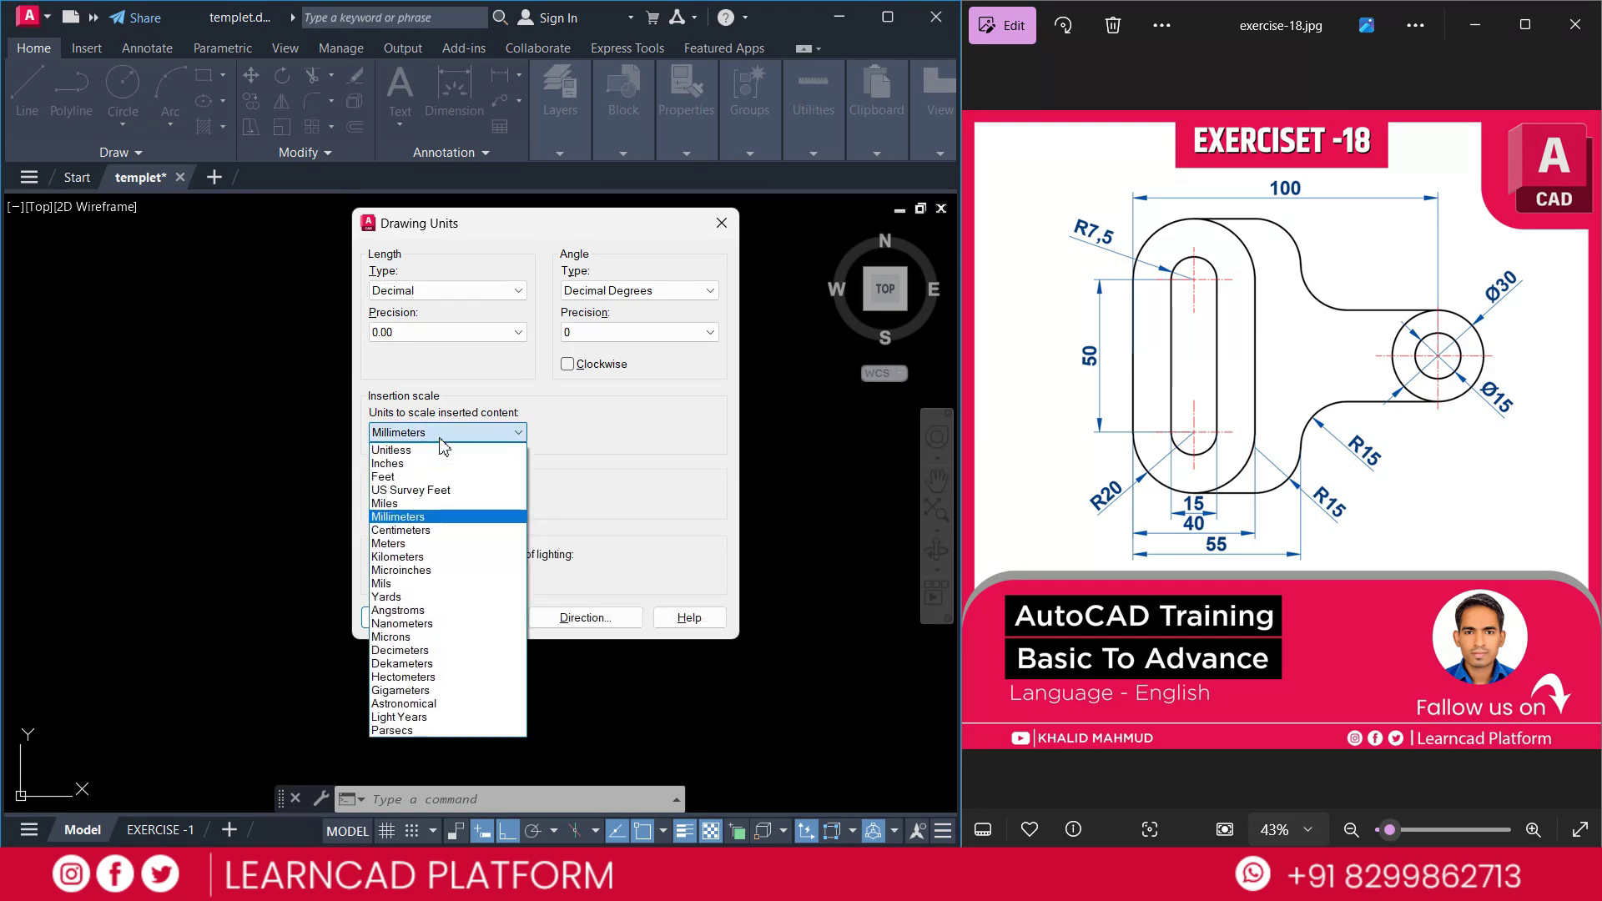
left_click(445, 514)
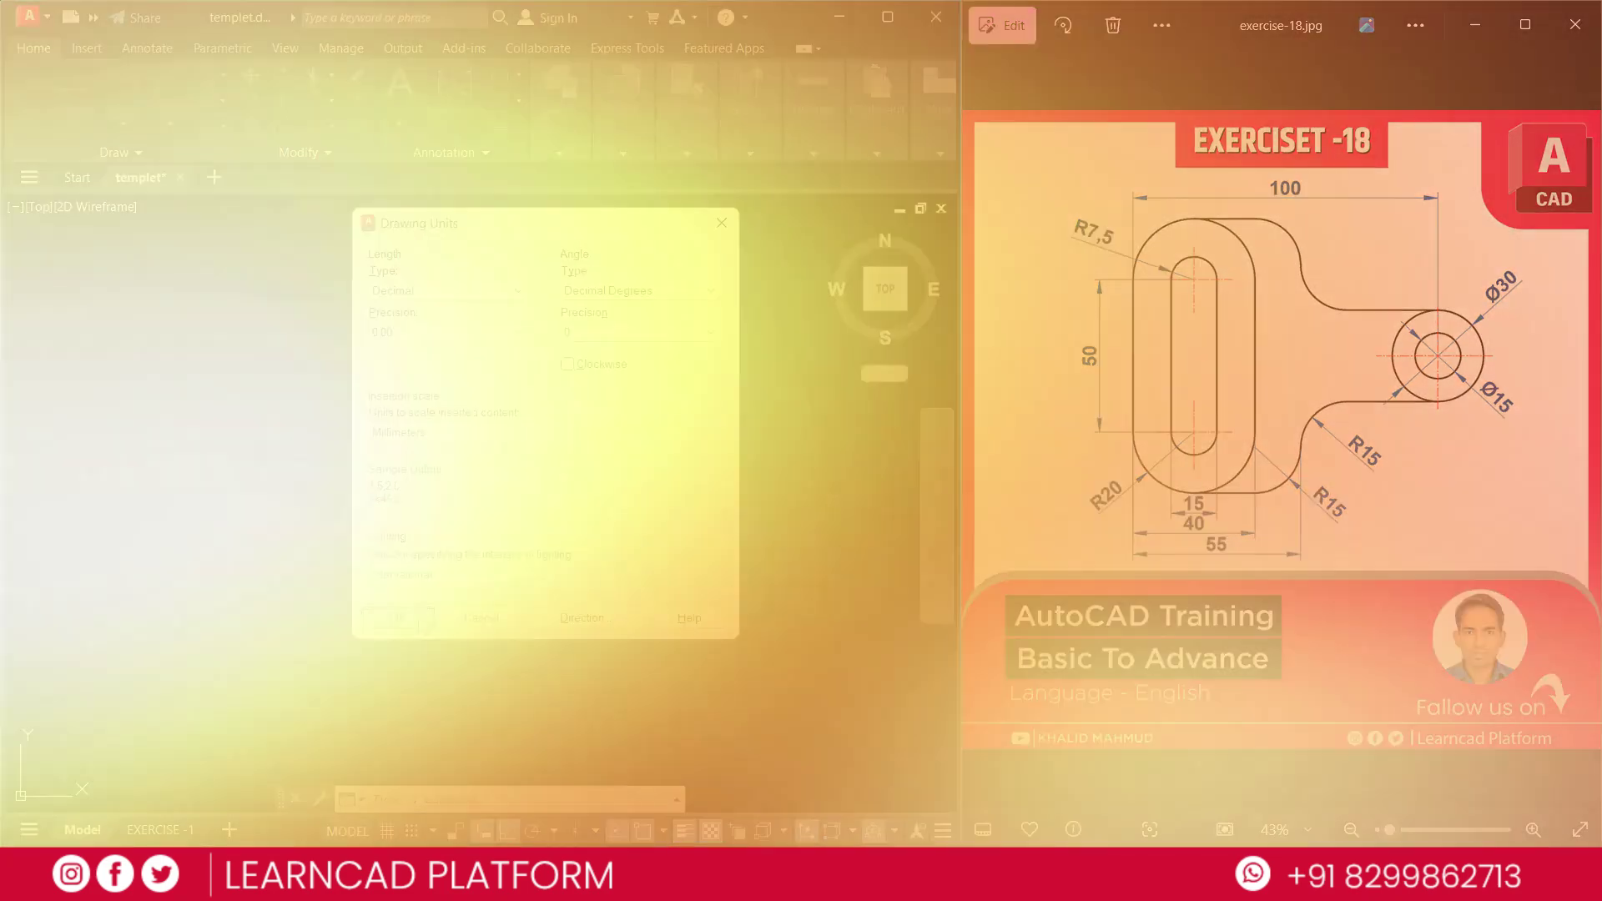
left_click(399, 617)
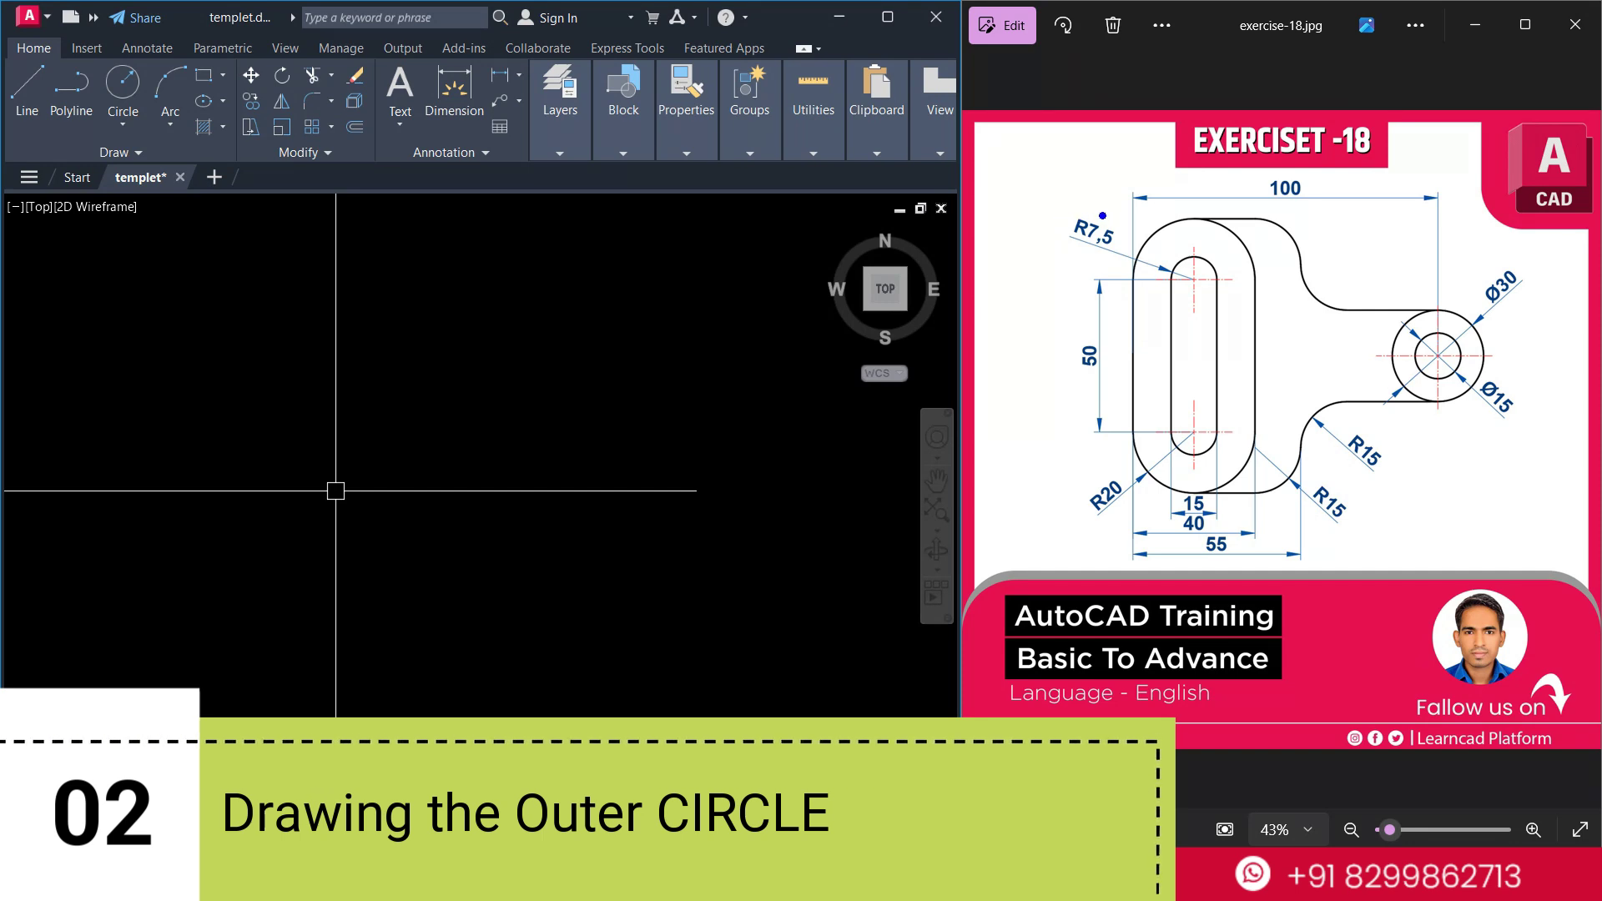
left_click_drag(1102, 216, 1274, 517, "ctrl")
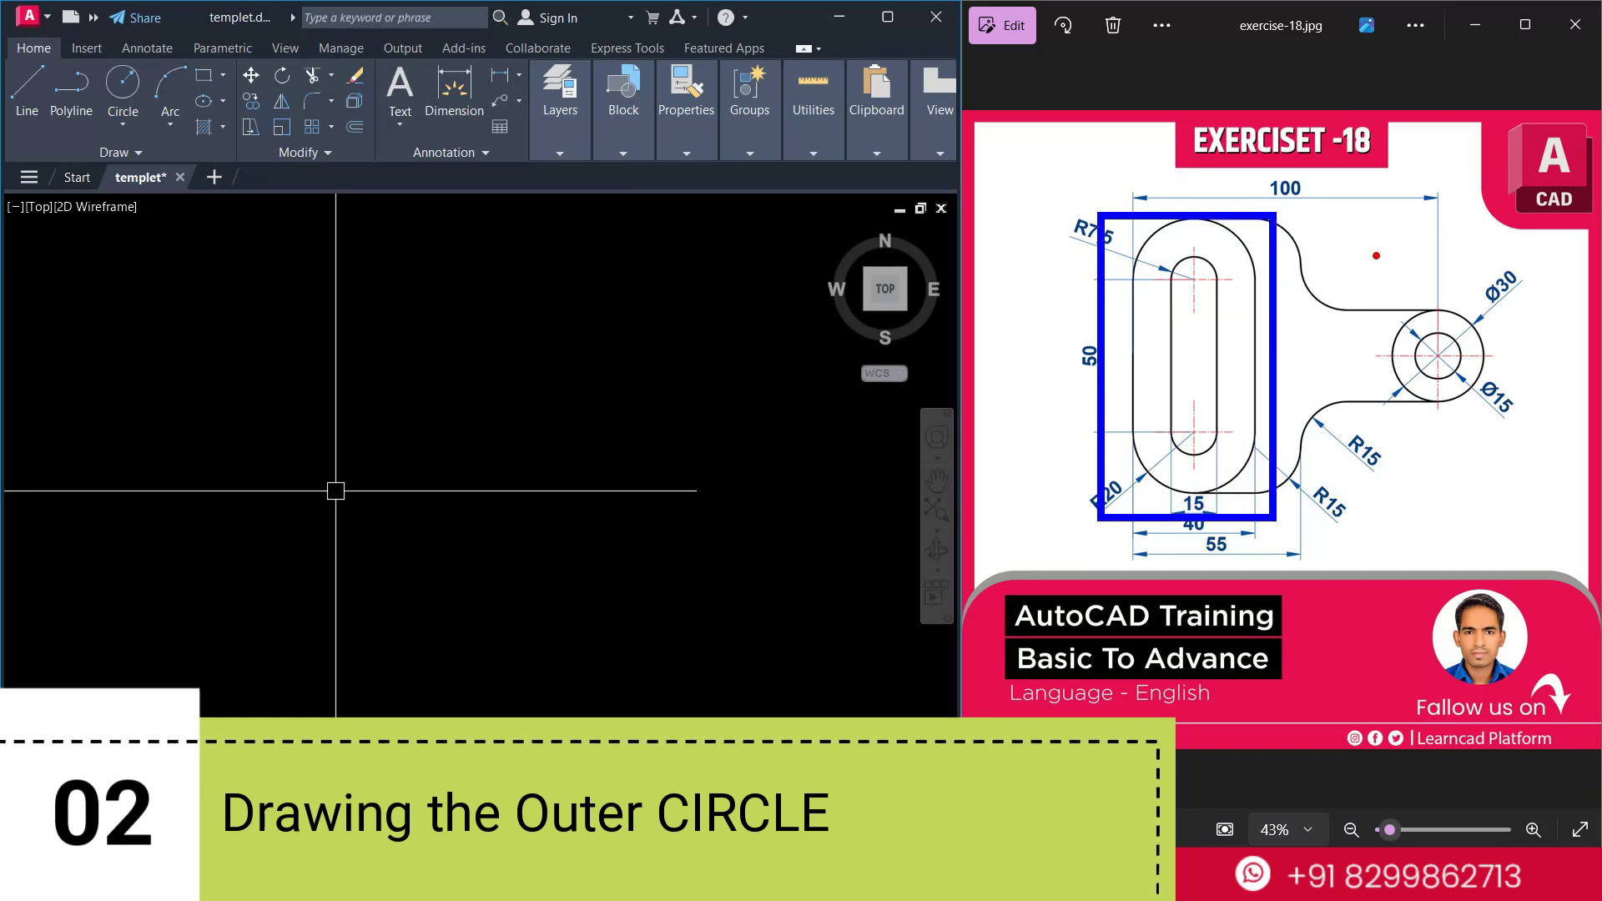
left_click_drag(1375, 256, 1511, 437, "ctrl")
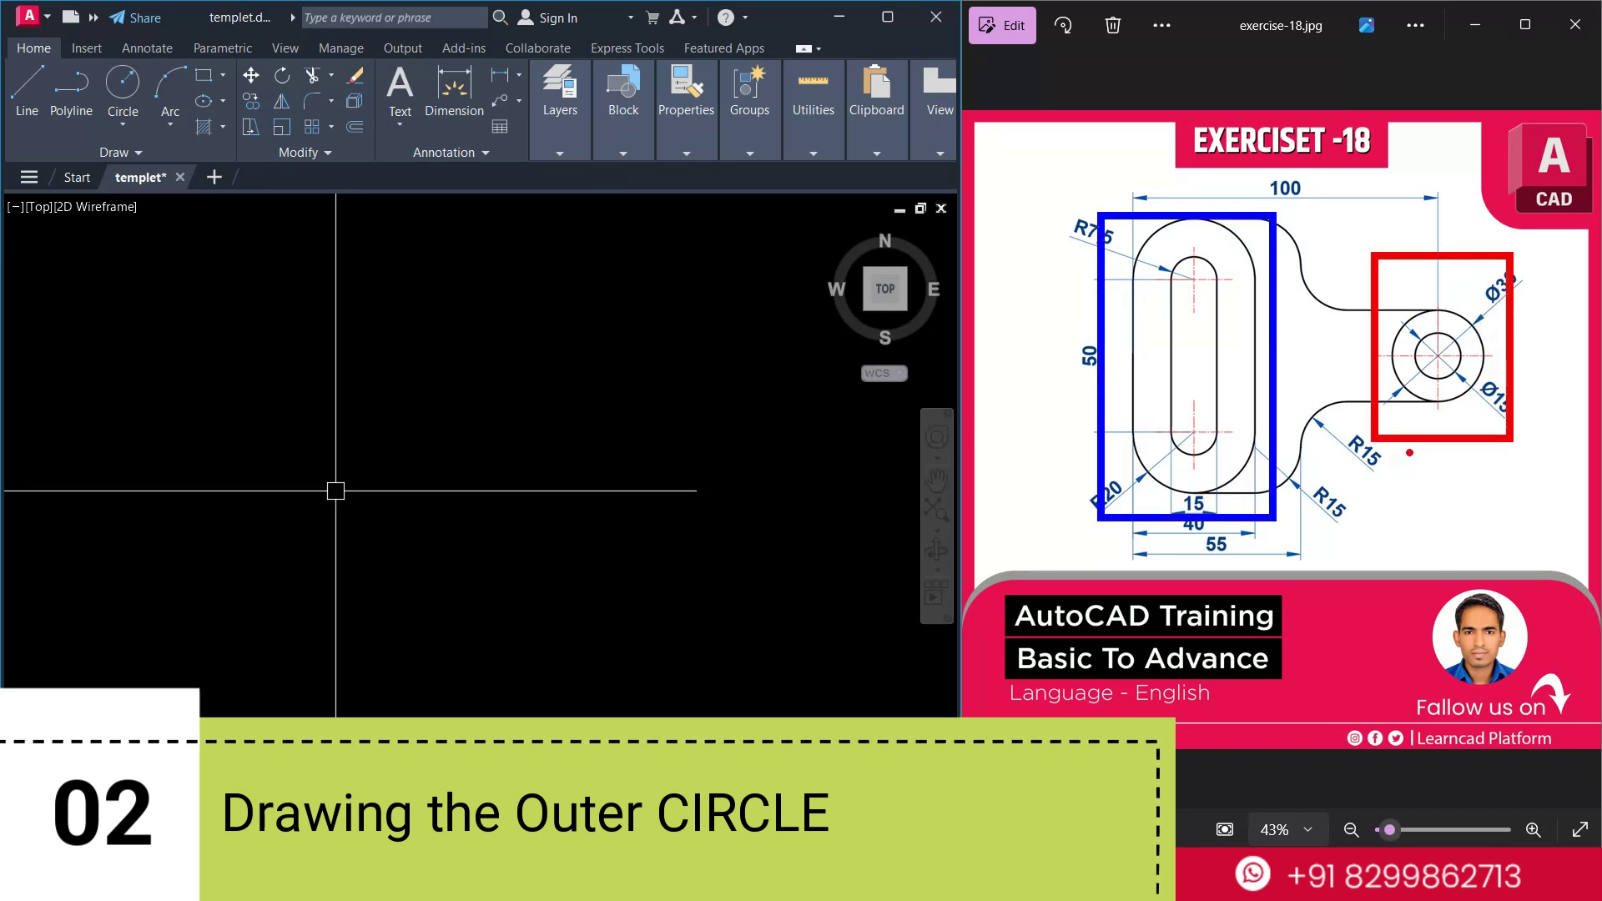
left_click_drag(1303, 271, 1363, 498, "ctrl")
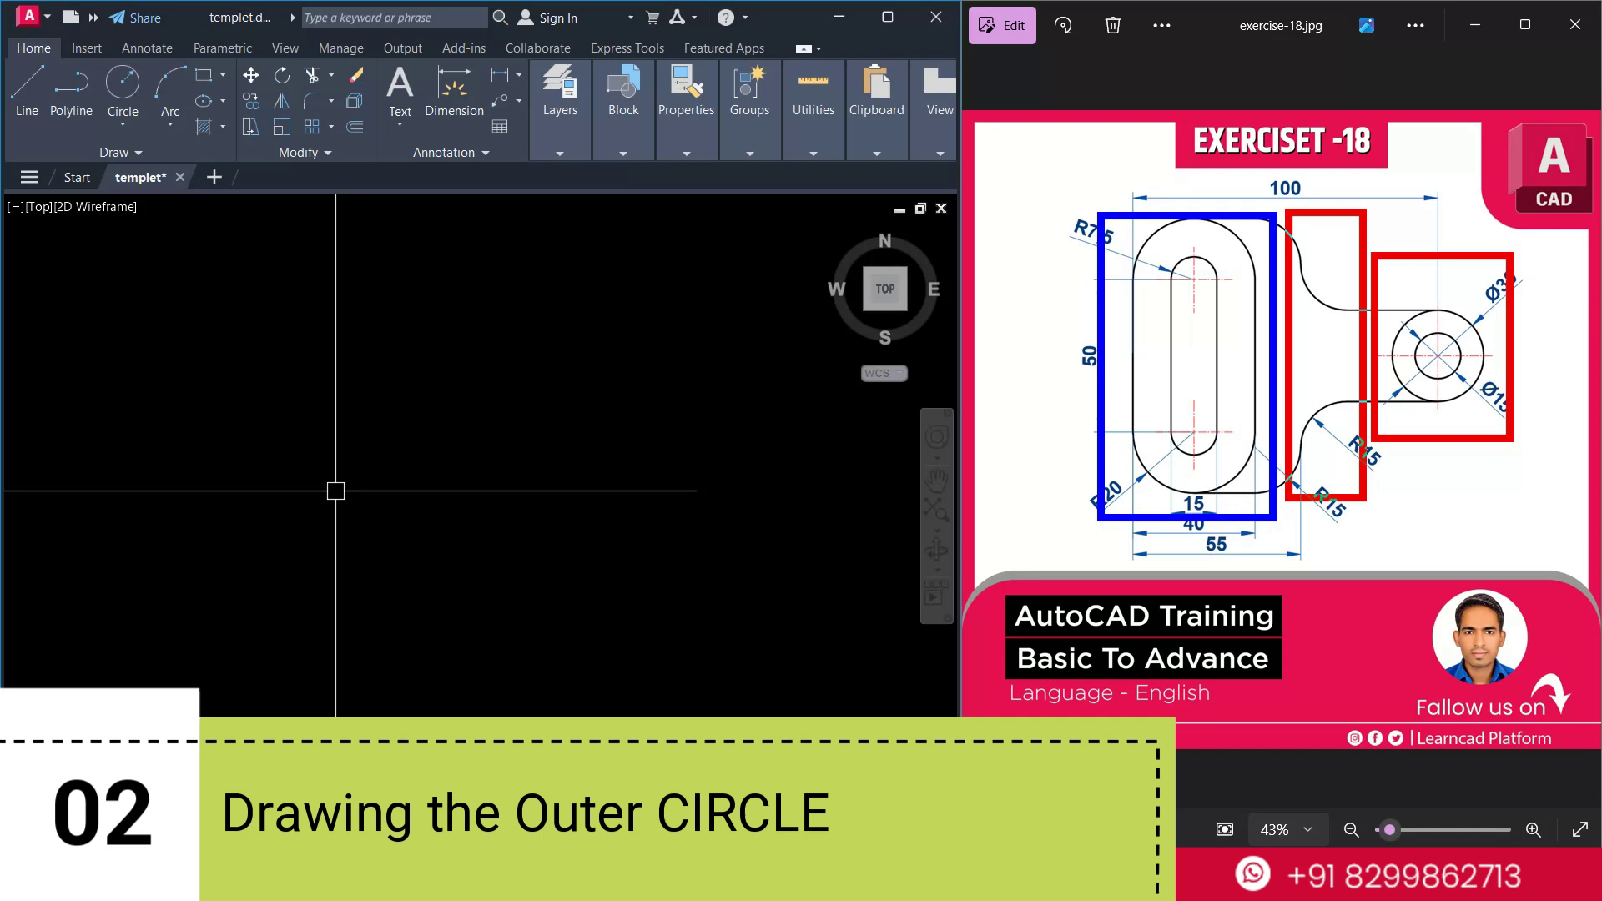
key("Escape")
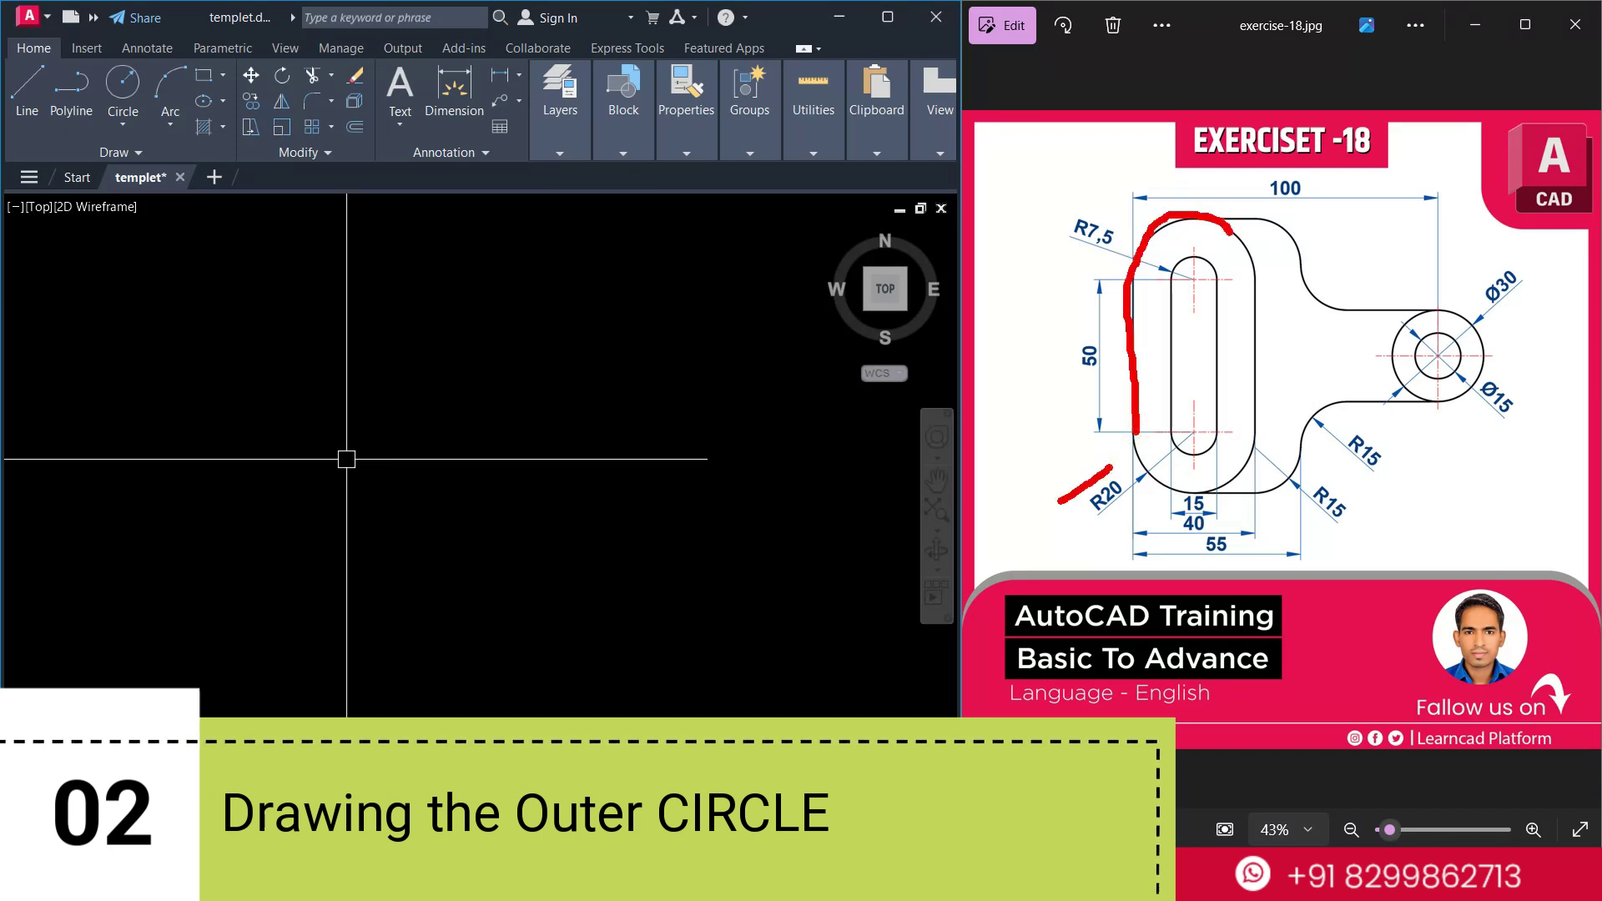
Draw the first R20 circle and select it
type("c")
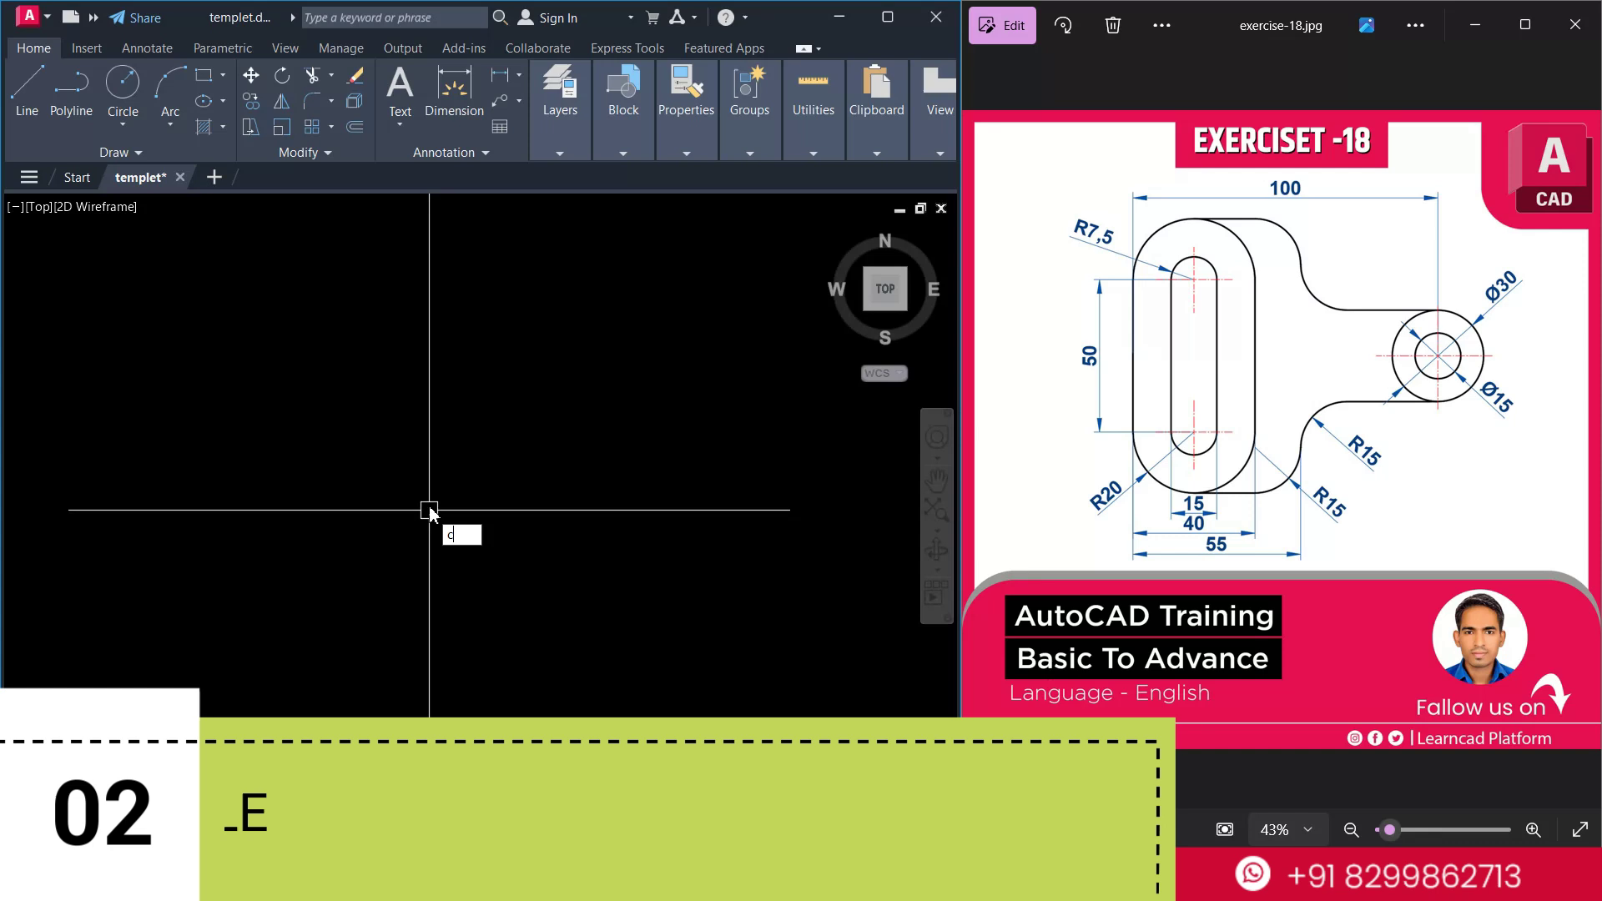
key("Return")
left_click(434, 314)
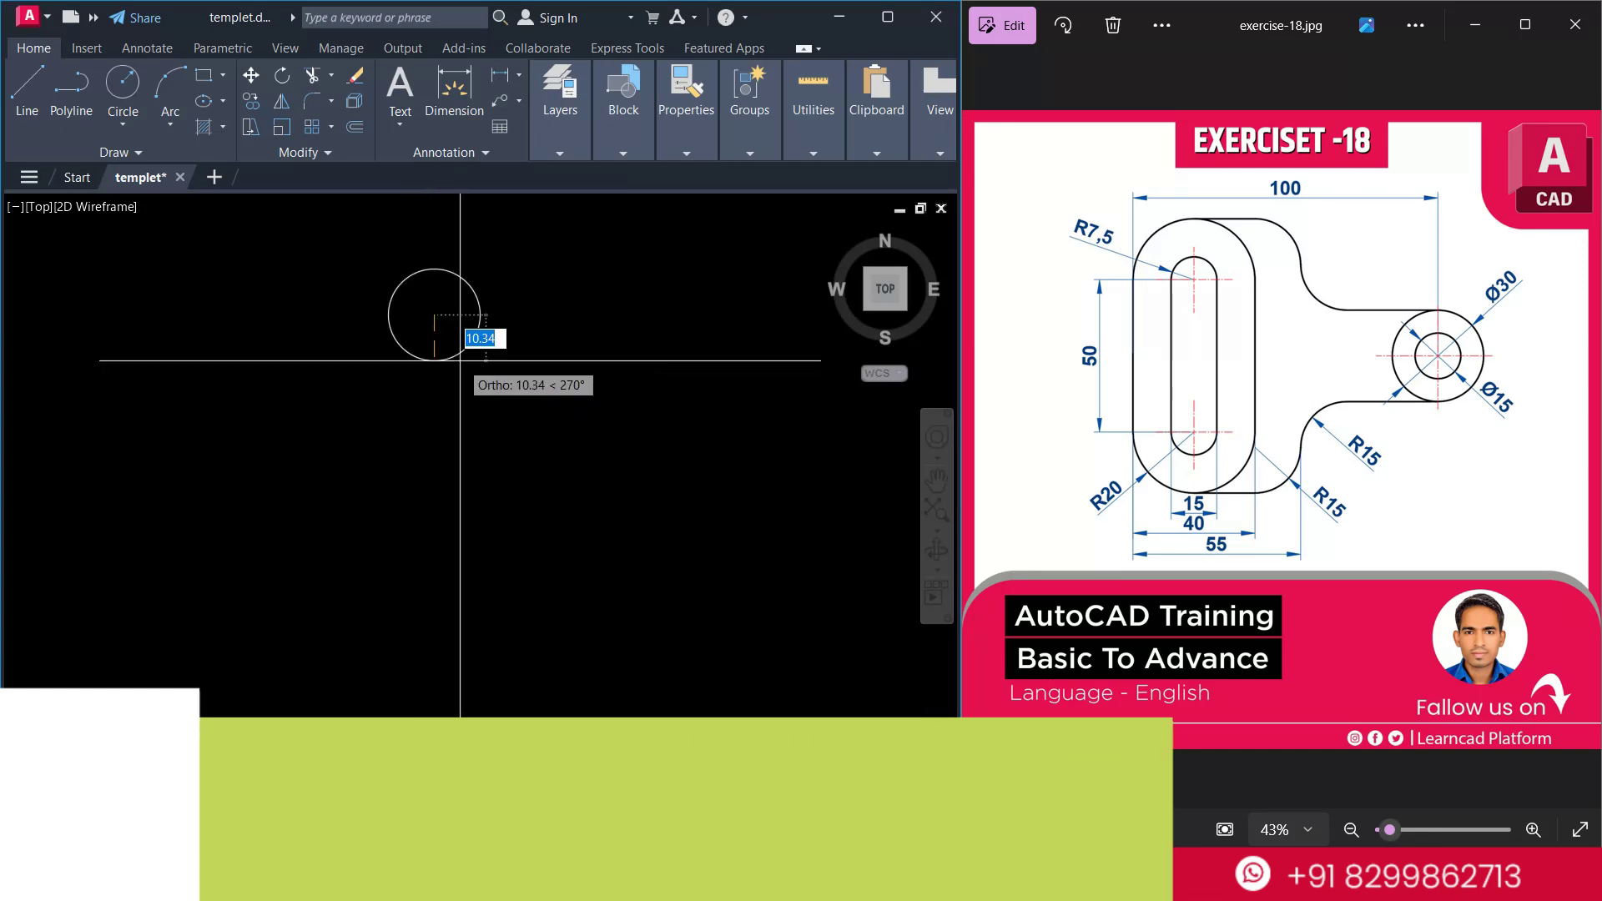
key("BackSpace")
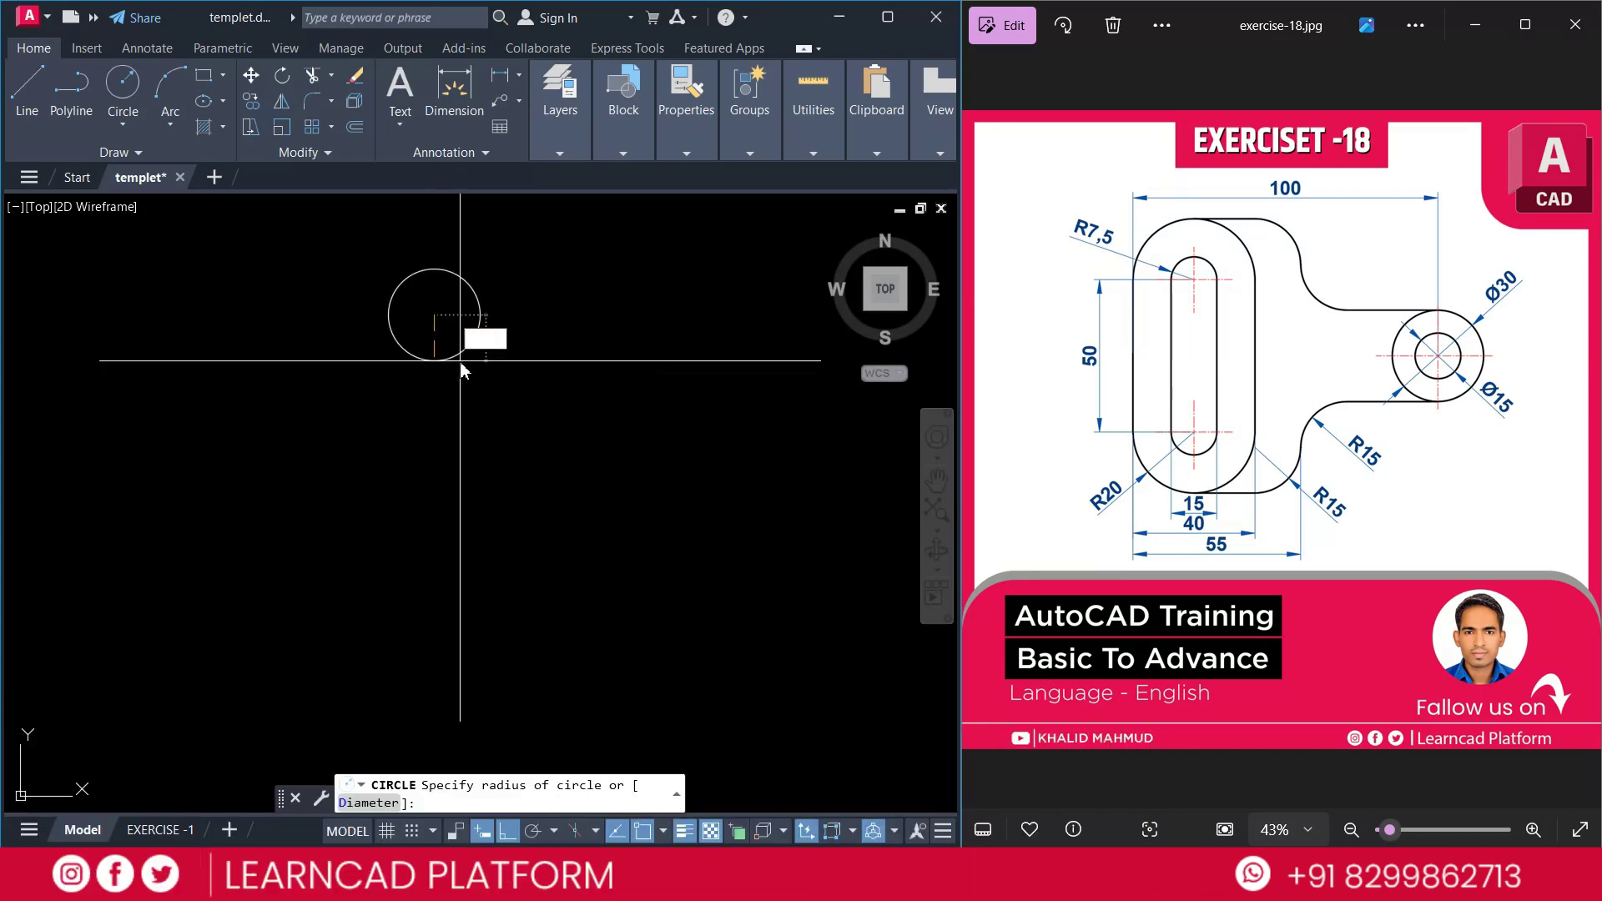
key("Return")
left_click(444, 337)
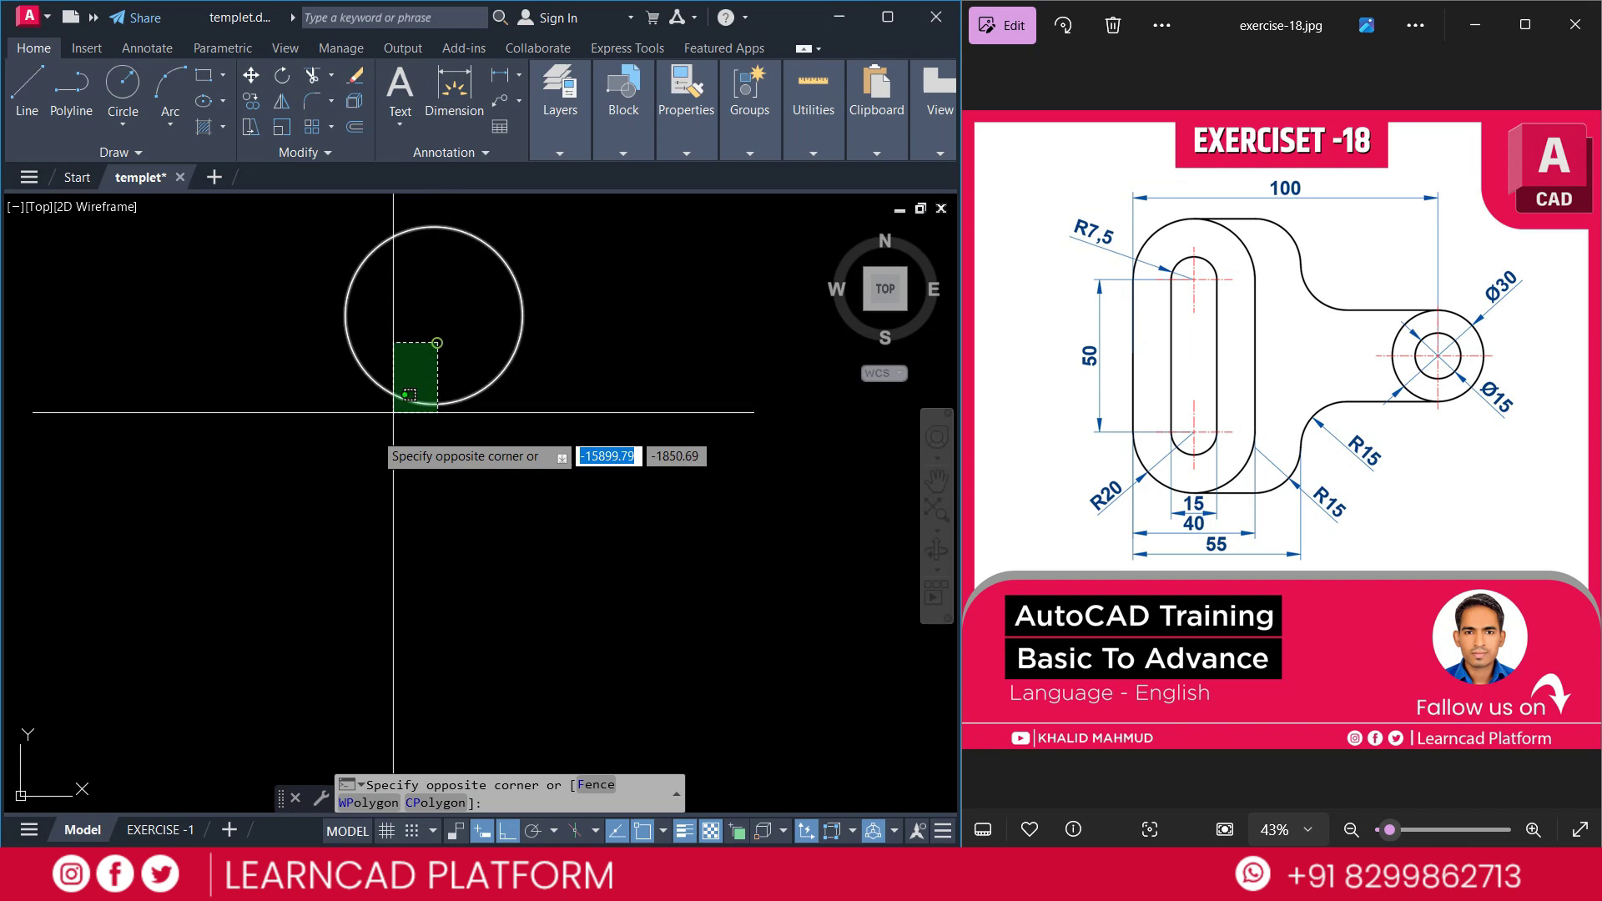
left_click(376, 421)
Copy the R20 circle 50 units straight down
type("co")
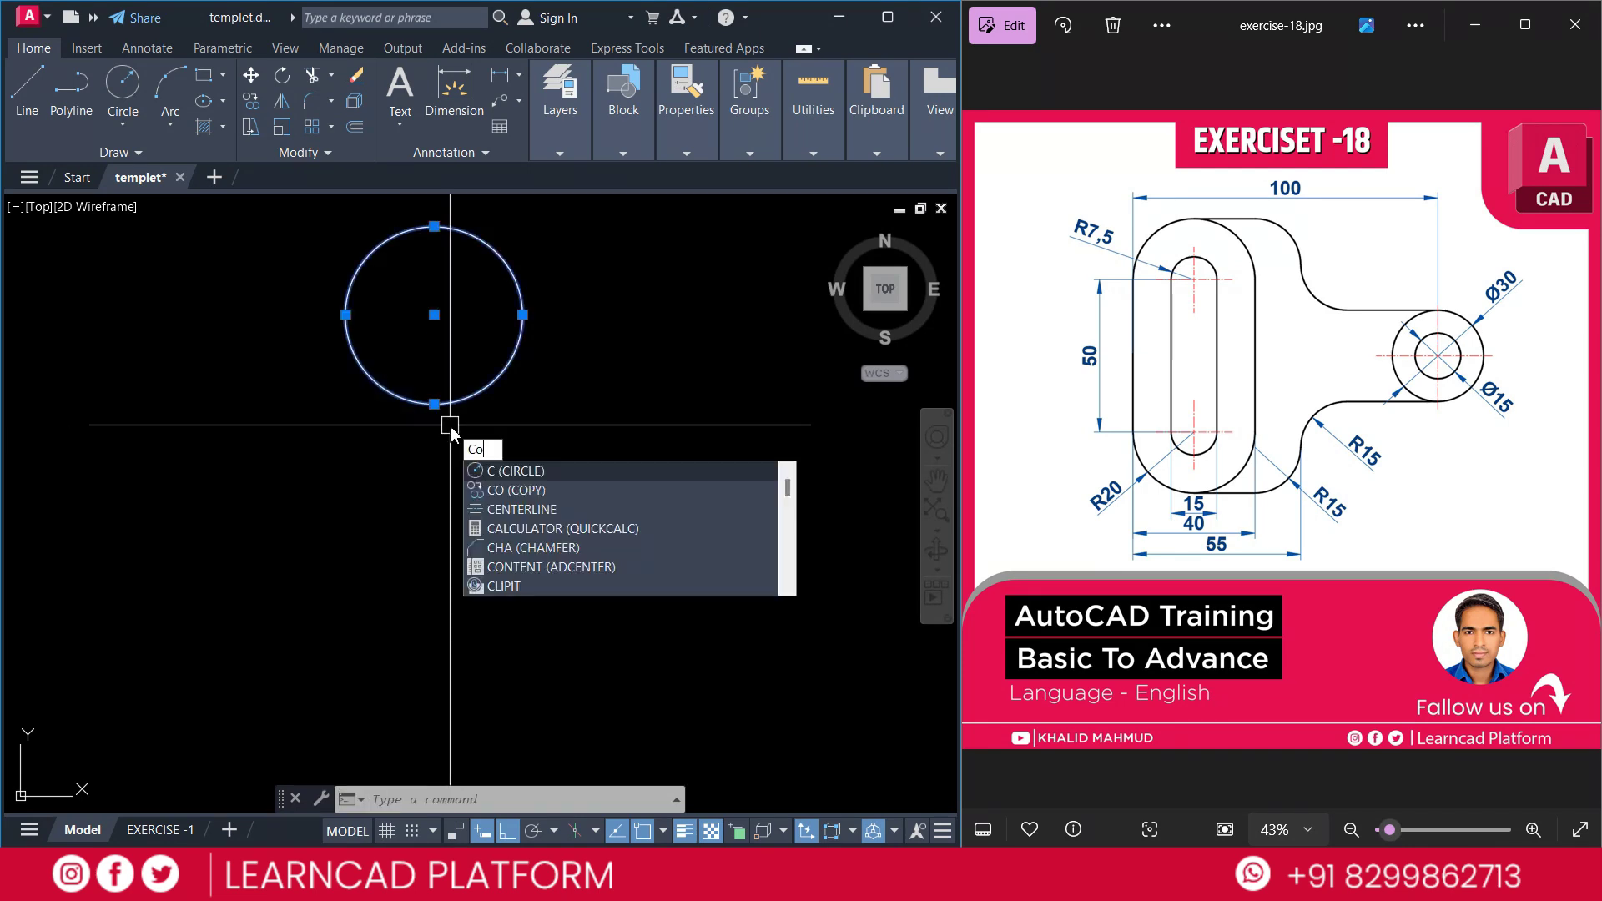
key("Return")
left_click(629, 303)
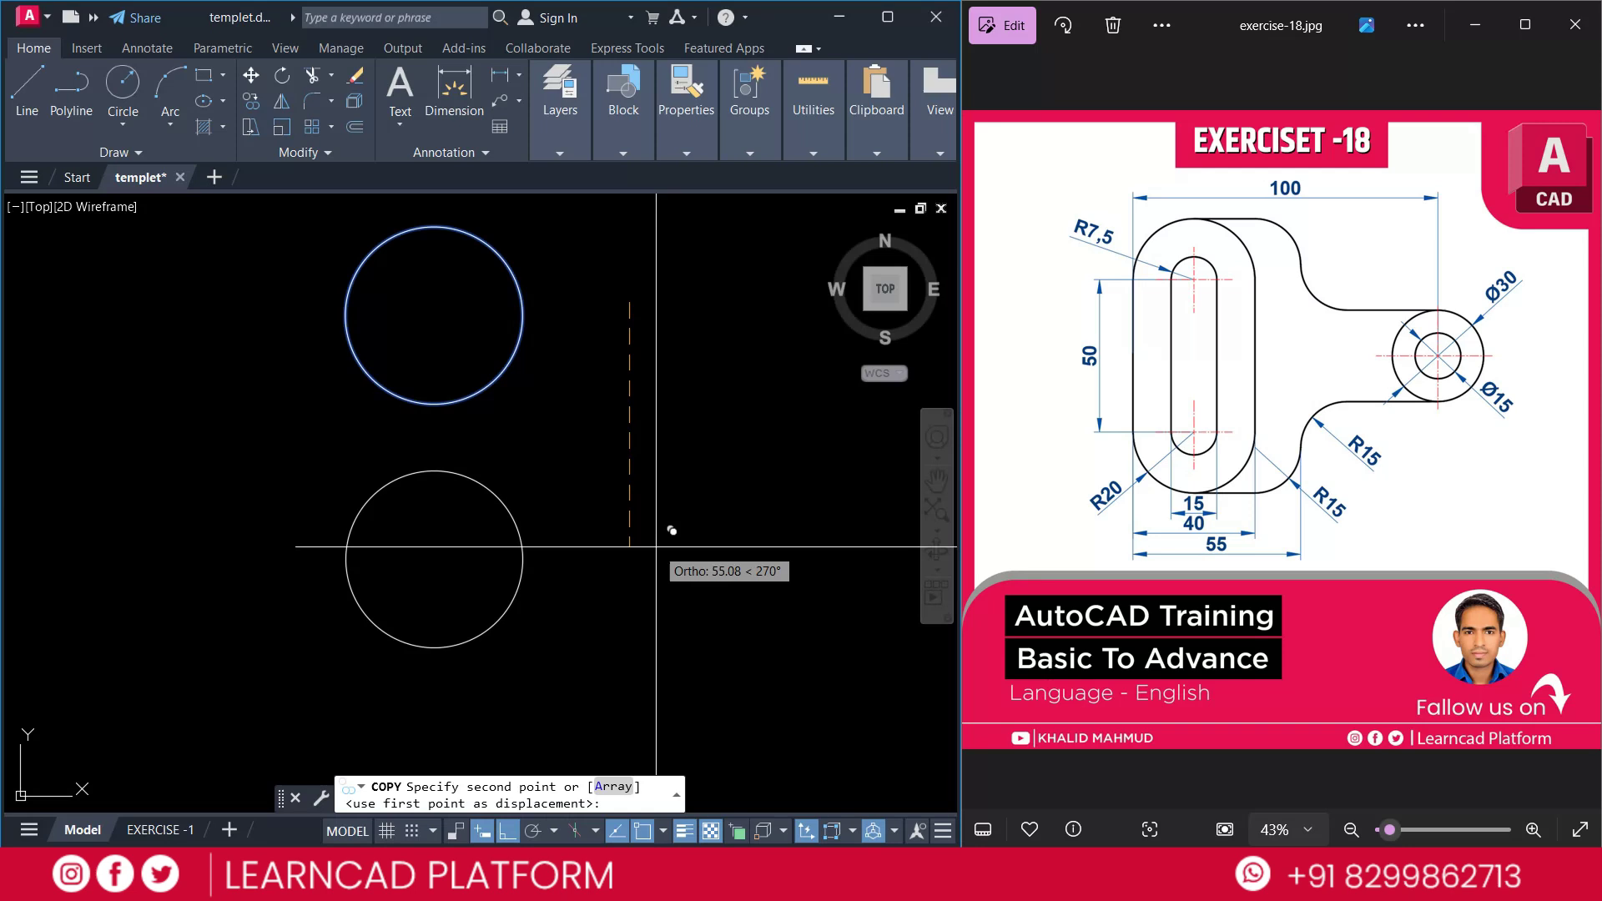
type("50")
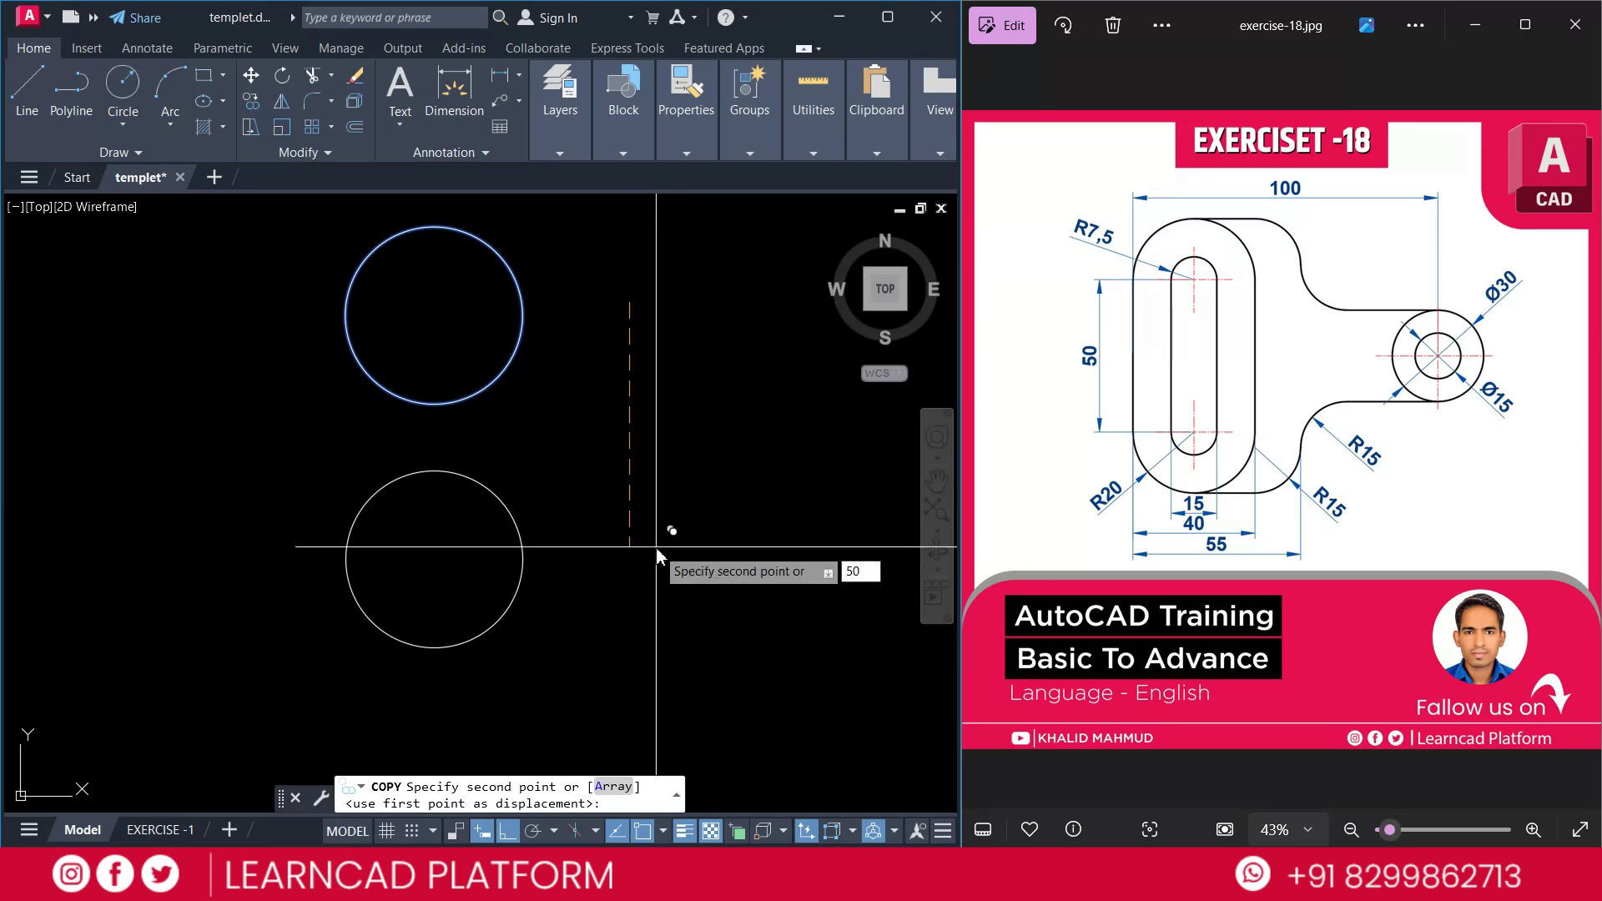
key("Return")
key("Return")
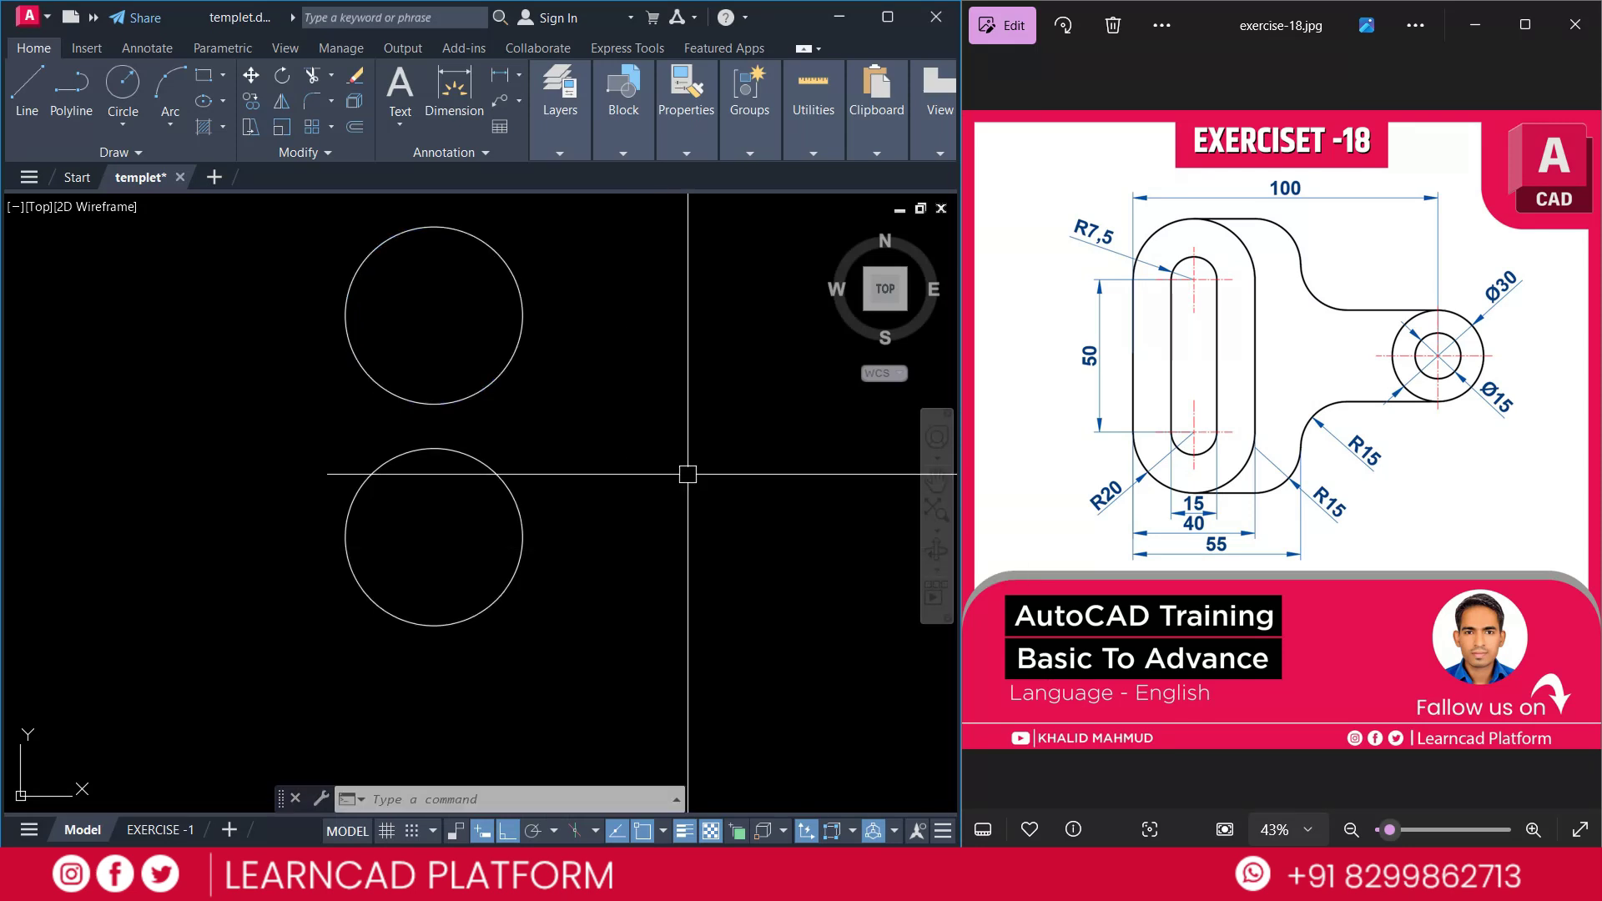
type("l")
key("Return")
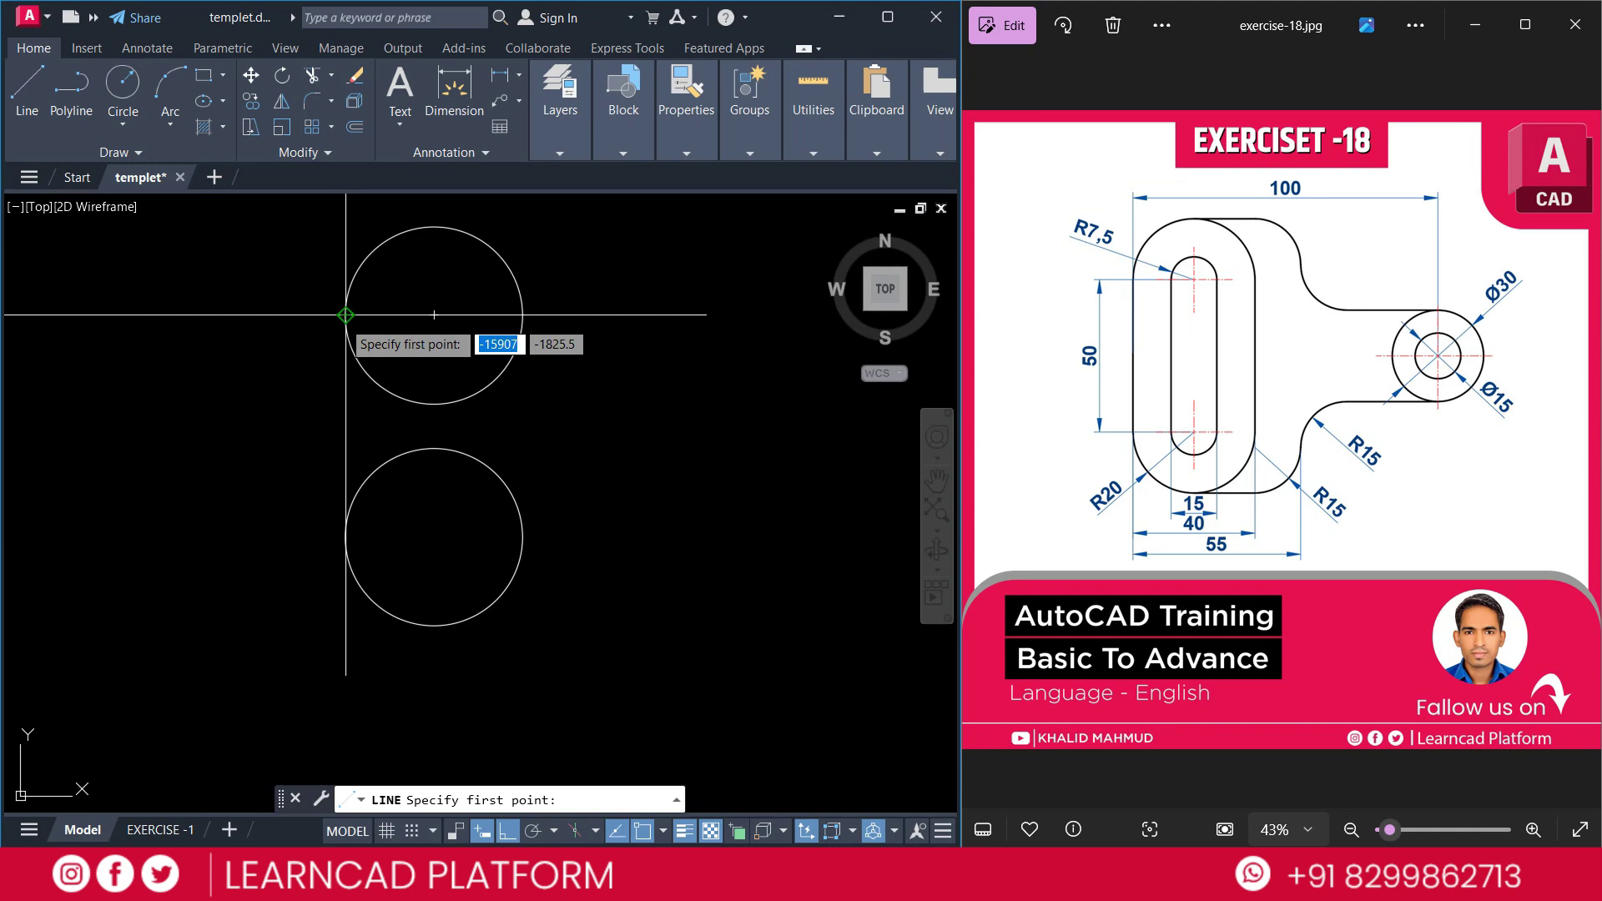
Draw vertical lines joining the two circles' left edges and right edges
left_click(346, 315)
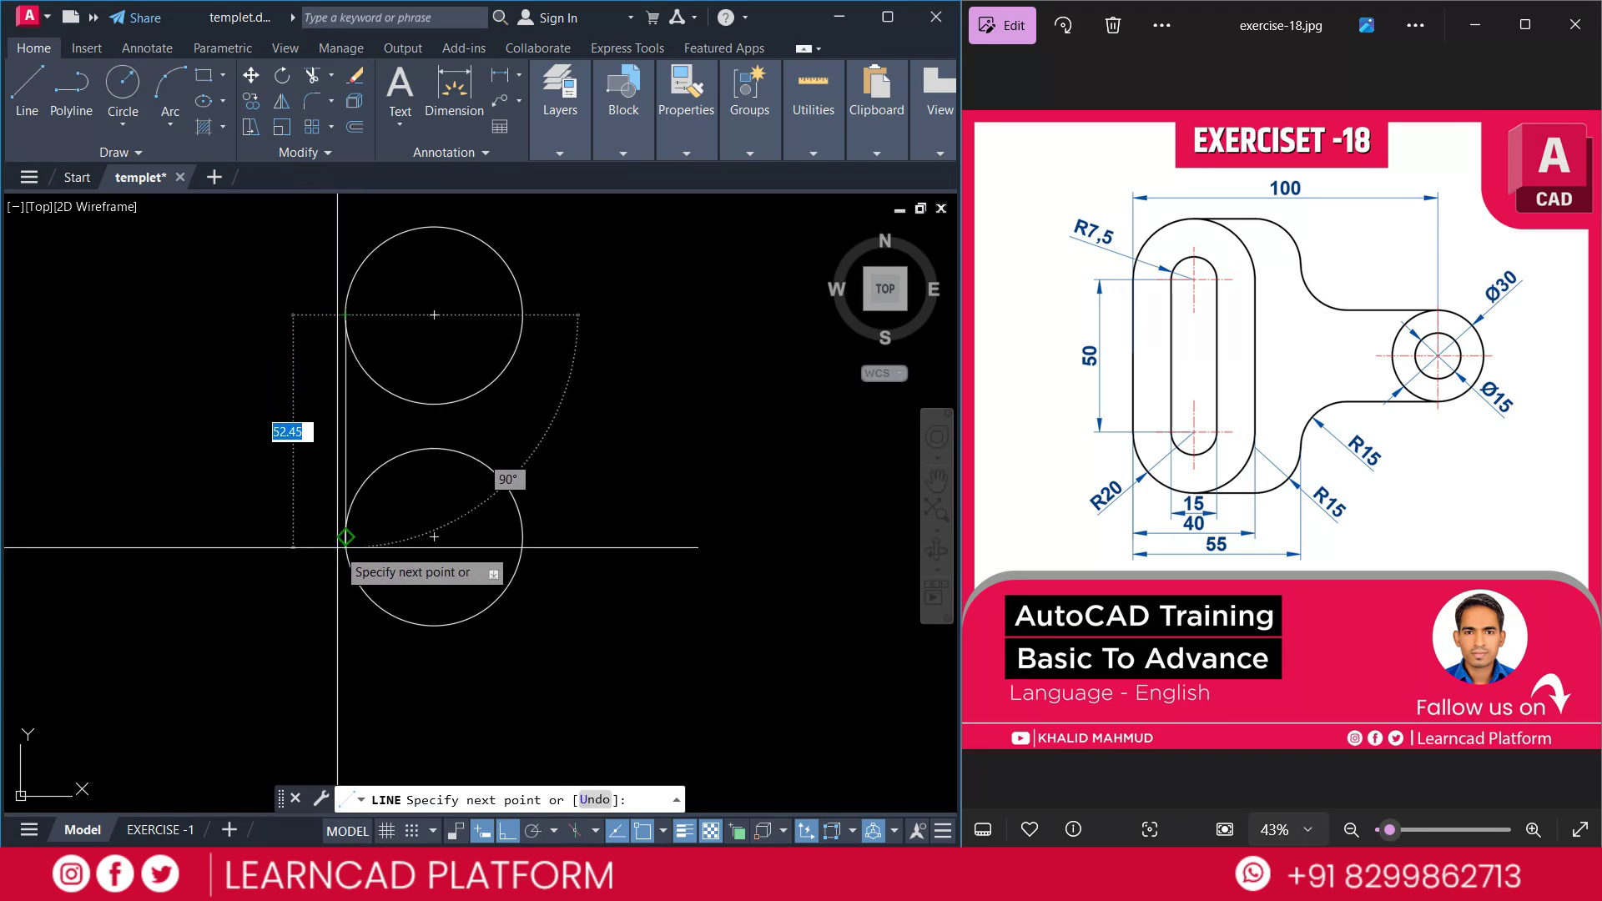
left_click(345, 537)
key("Return")
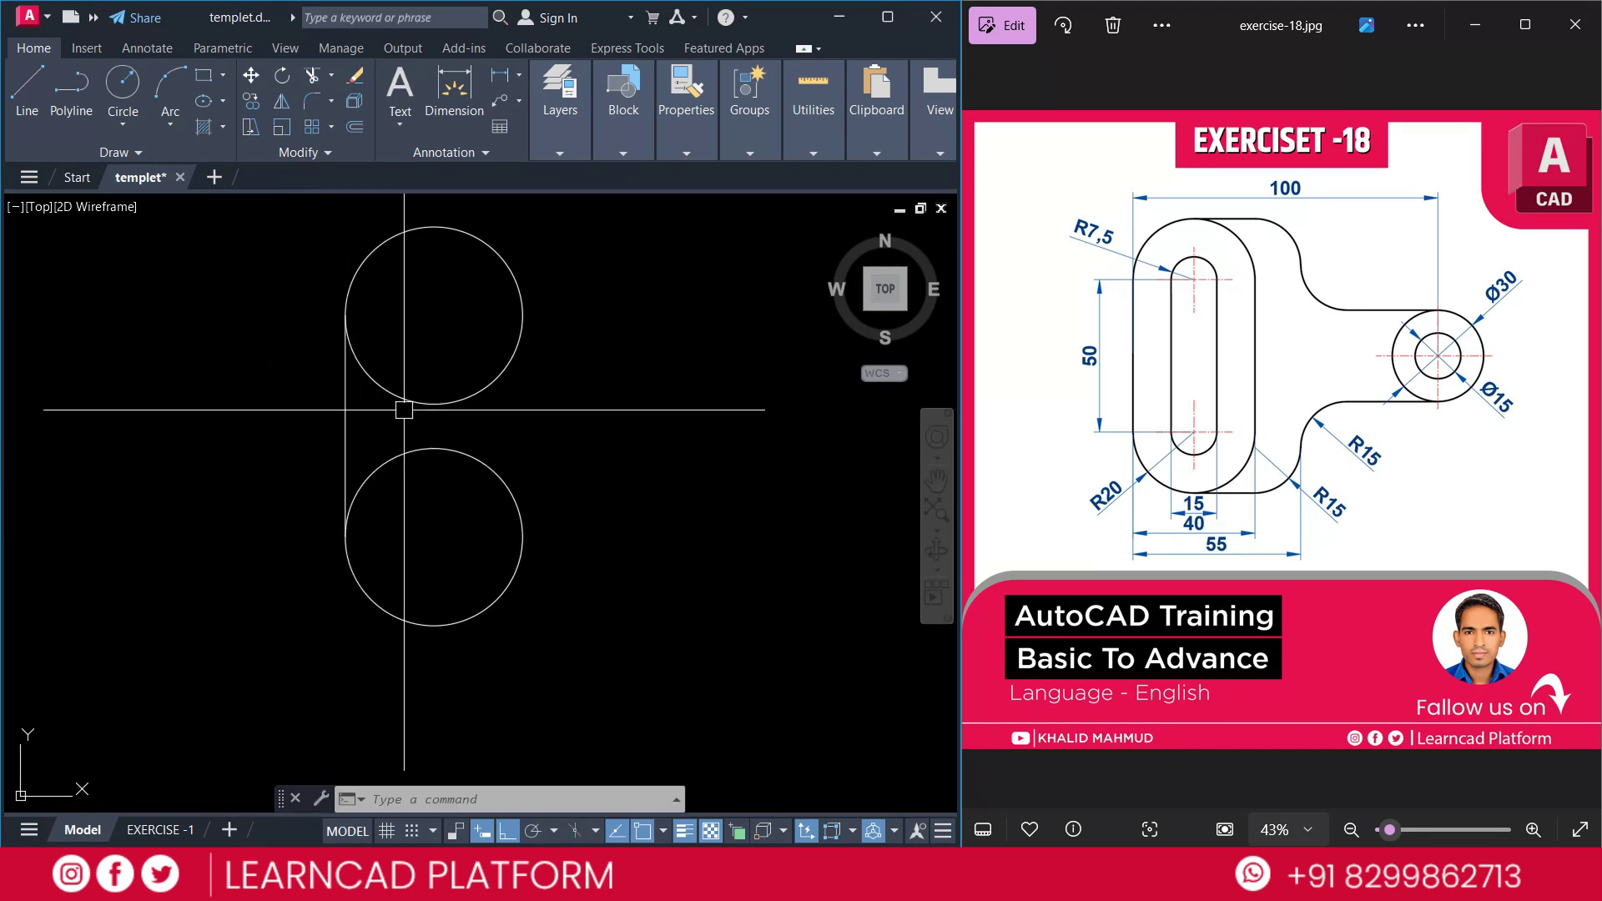
key("Return")
left_click(523, 314)
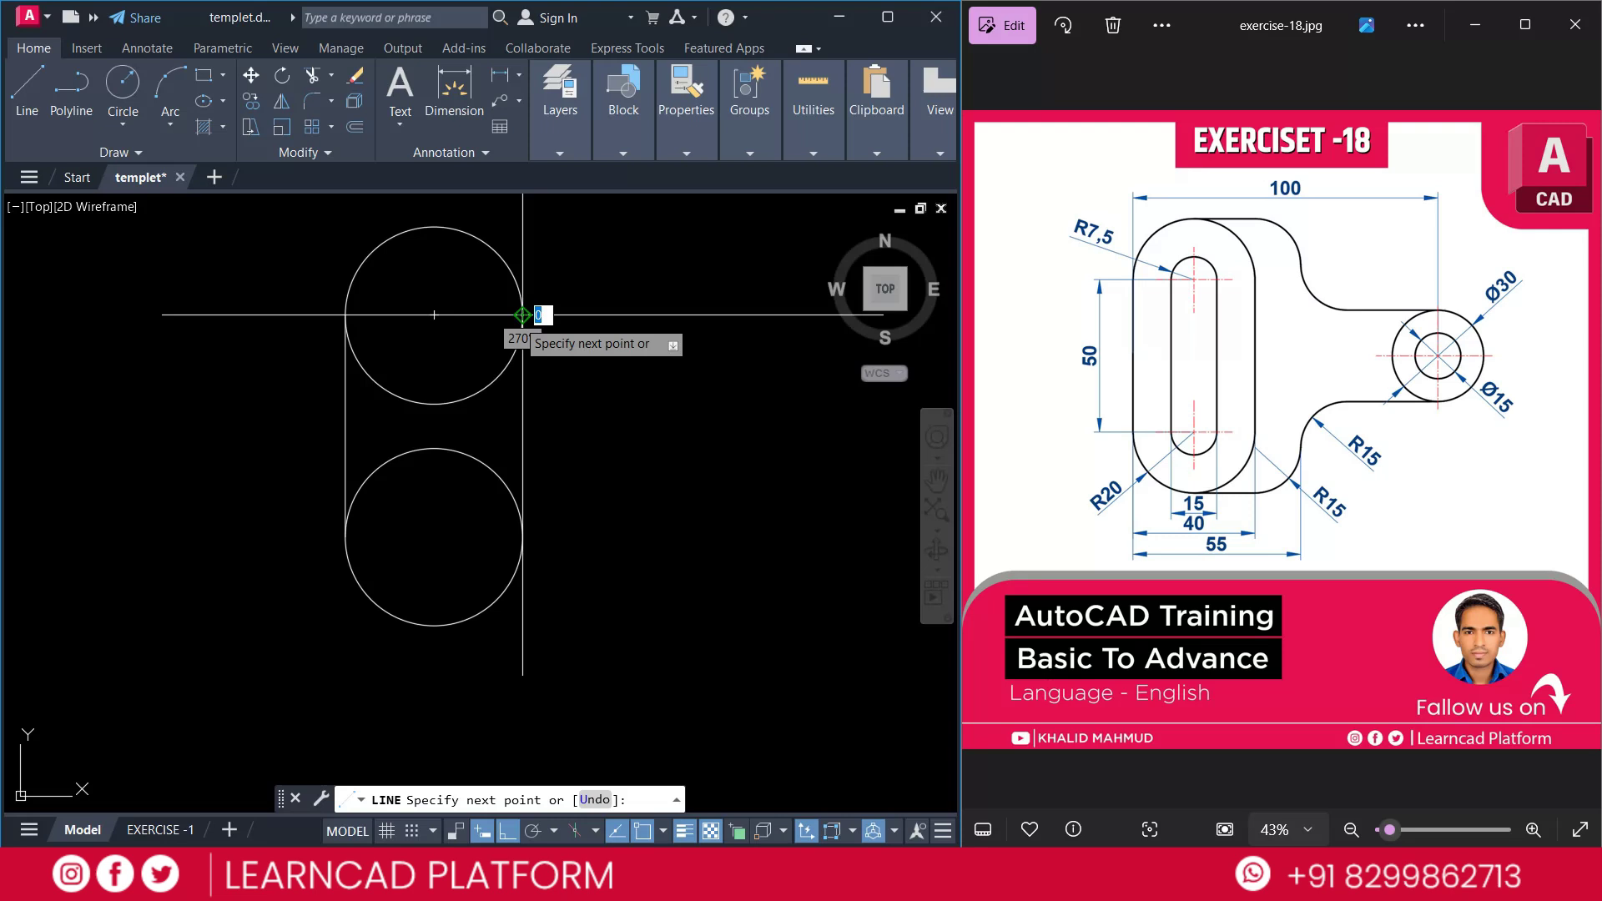
left_click(522, 537)
key("Return")
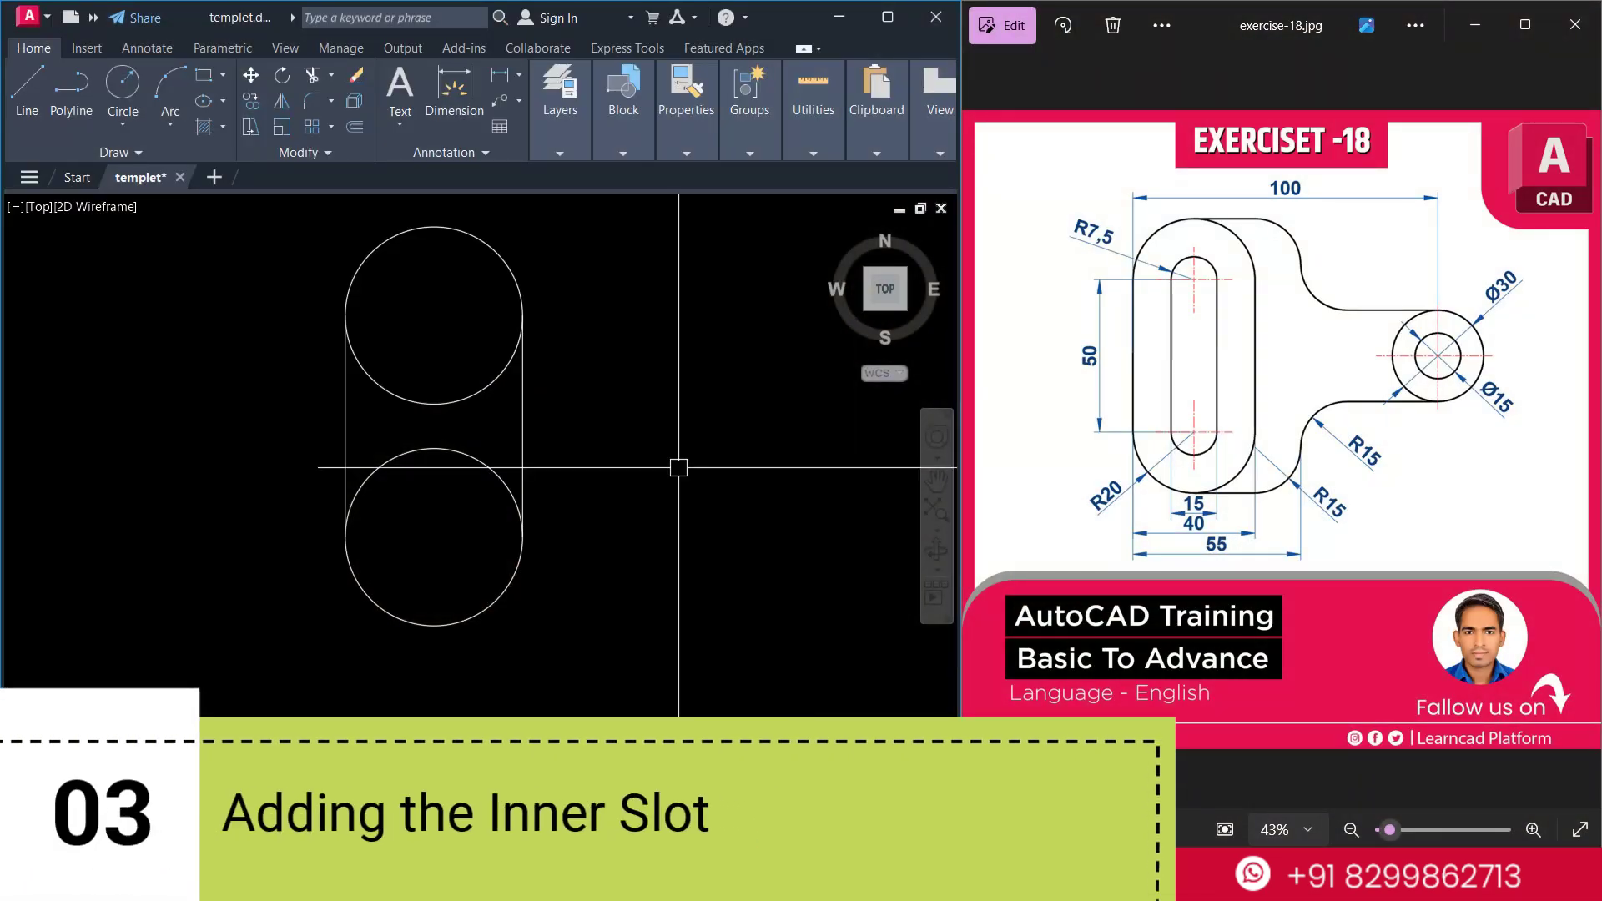
Draw an R7.5 circle concentric with the upper R20 circle and select it
type("c")
key("Return")
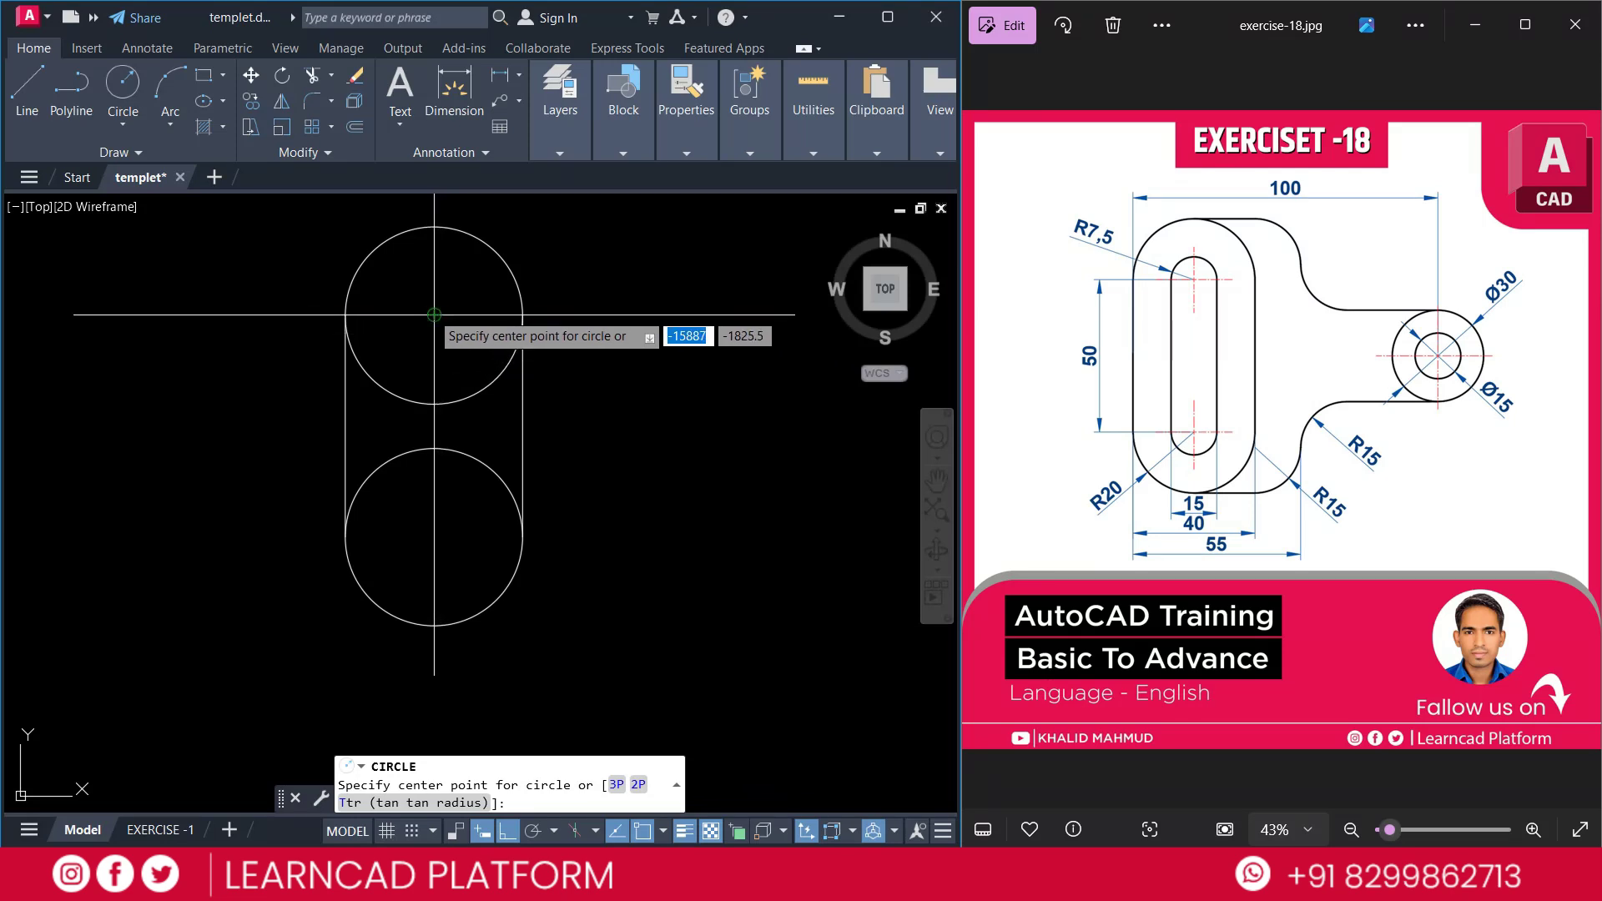
left_click(434, 315)
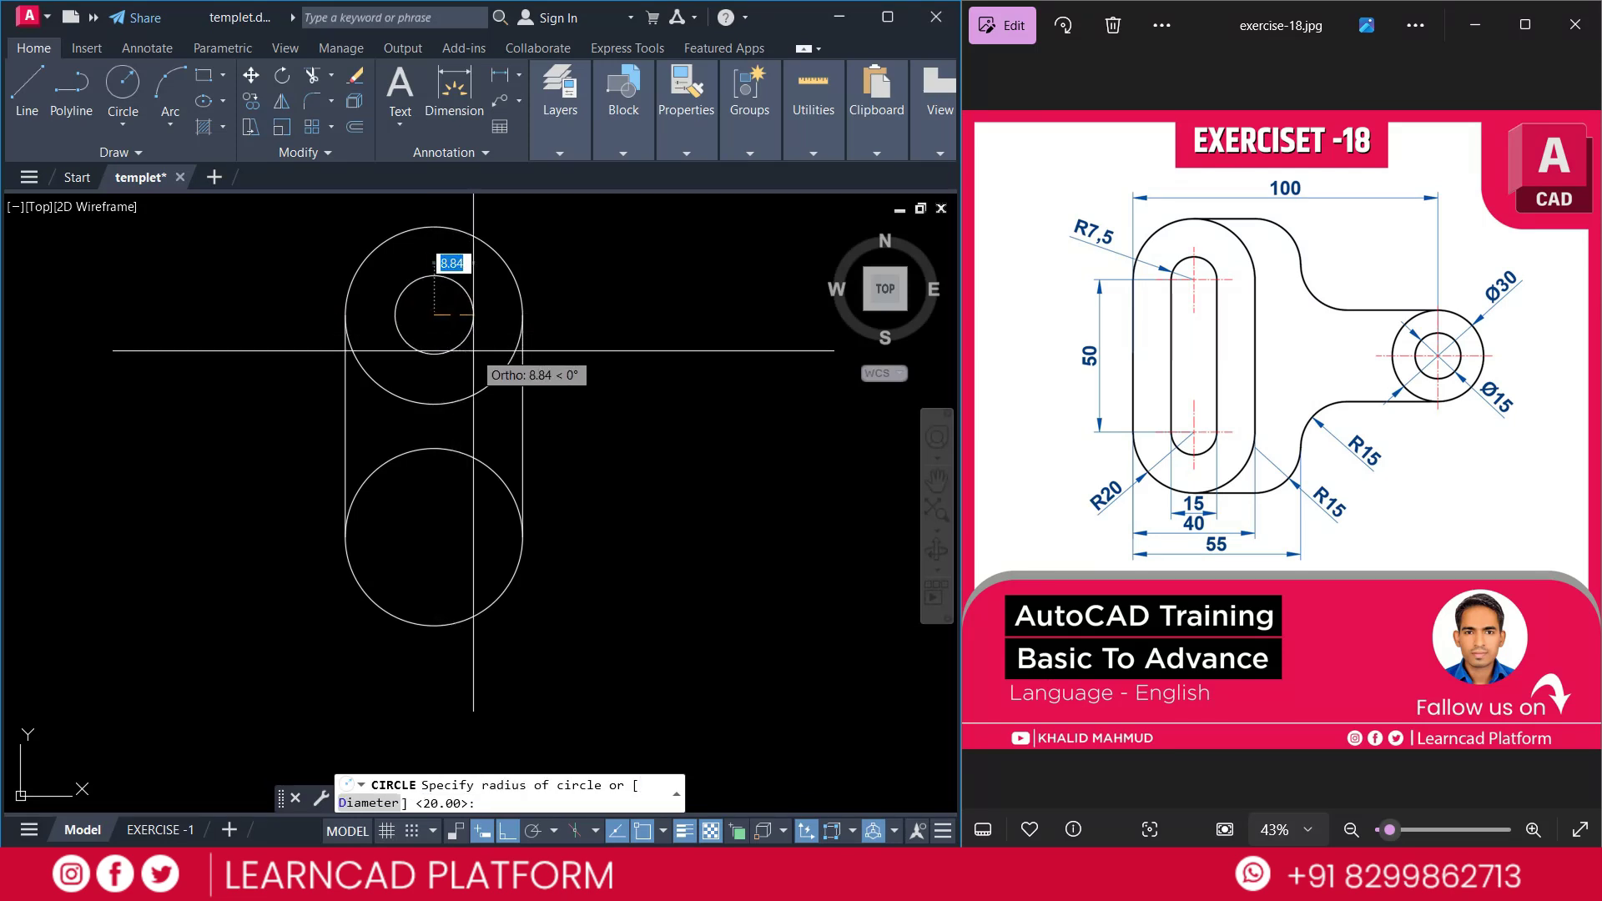
type("7.5")
key("Return")
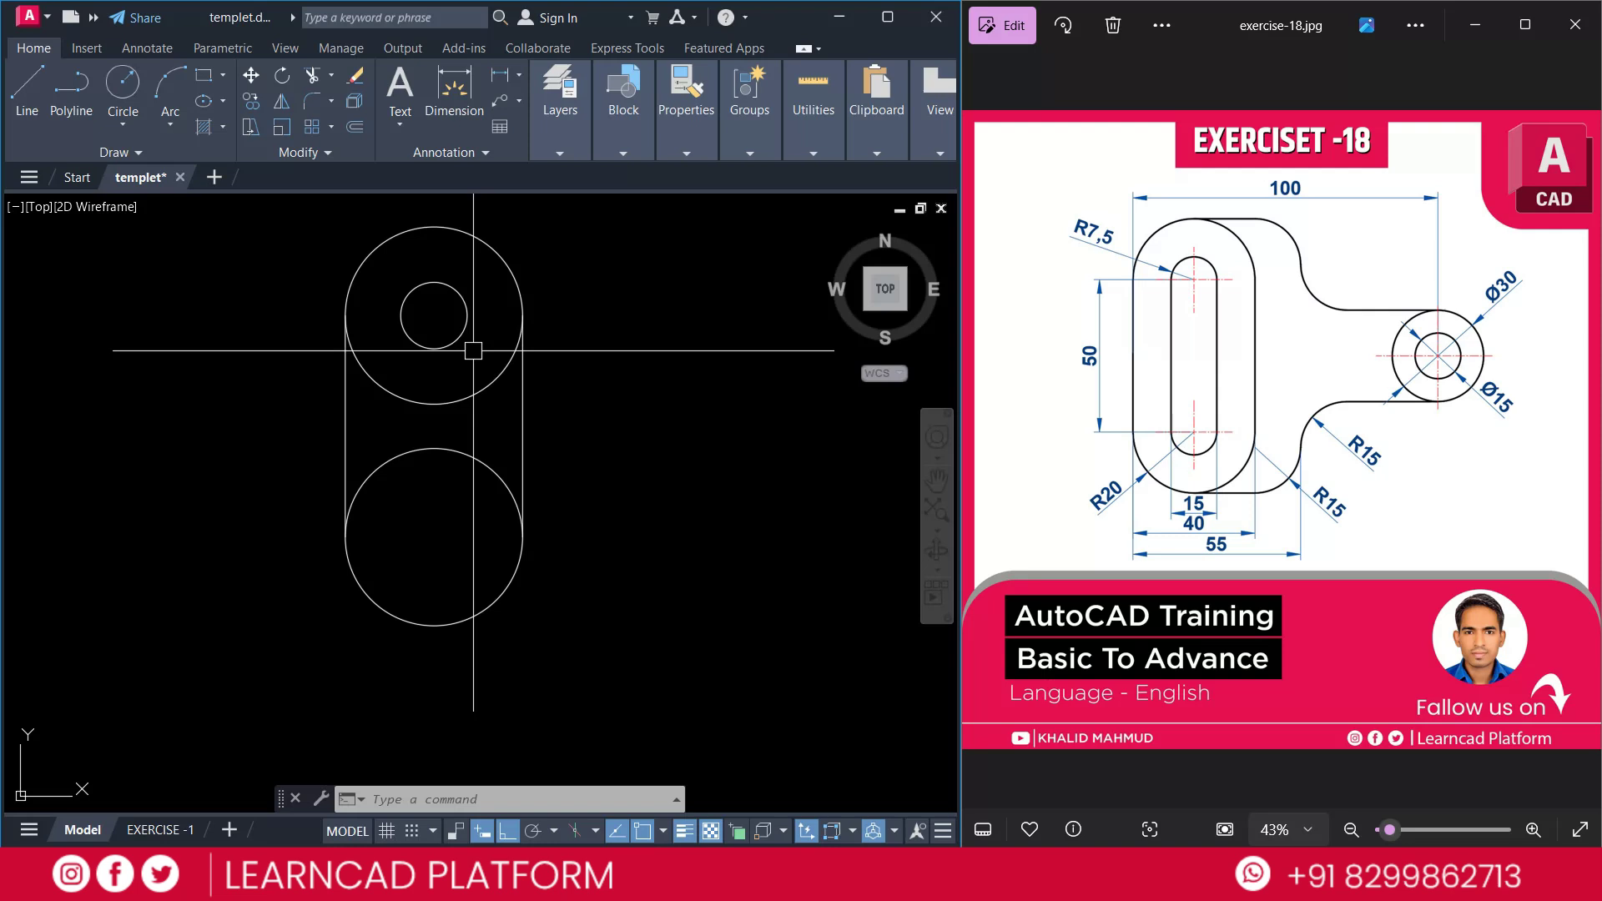
left_click(430, 321)
left_click(463, 293)
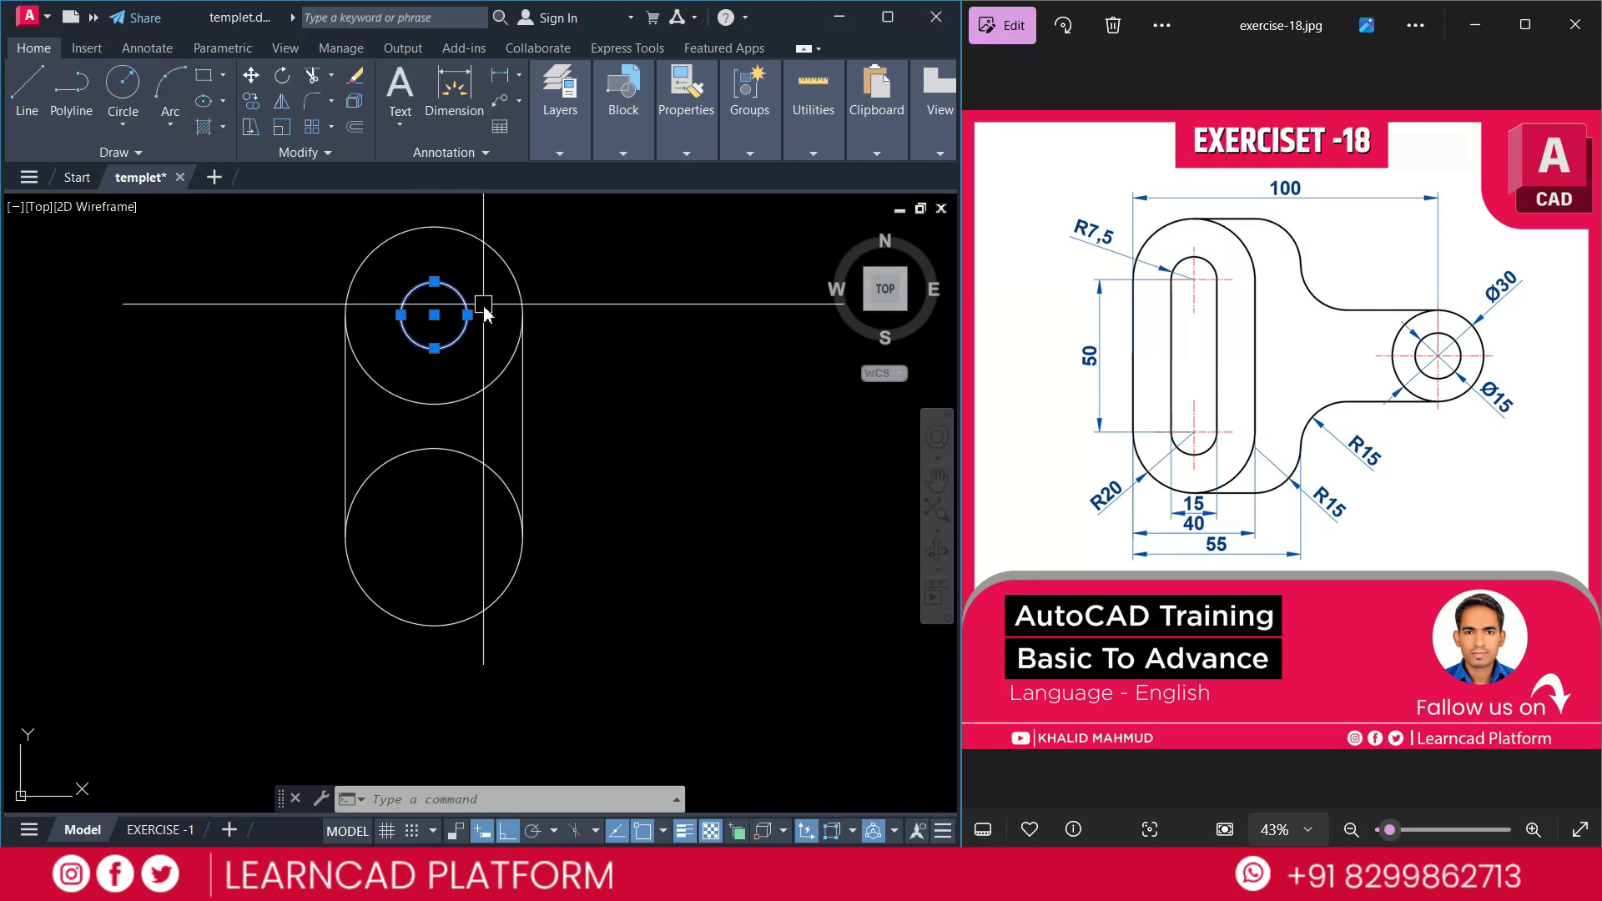
Copy the small R7.5 circle 50 units down
type("co")
key("Return")
left_click(434, 315)
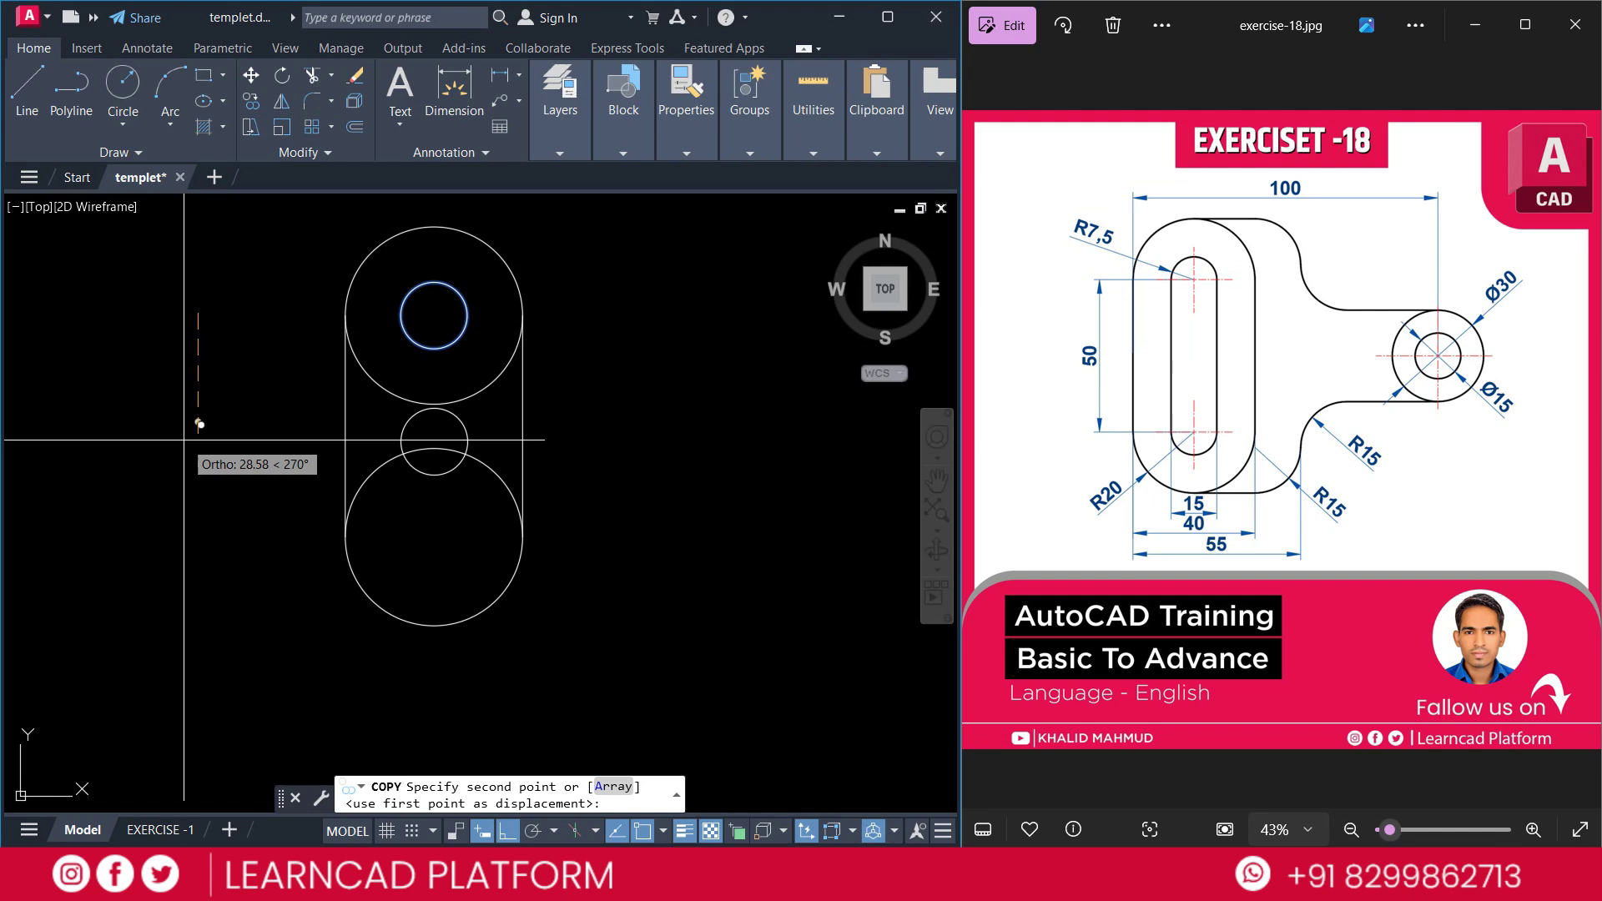
type("50")
key("Return")
key("Return")
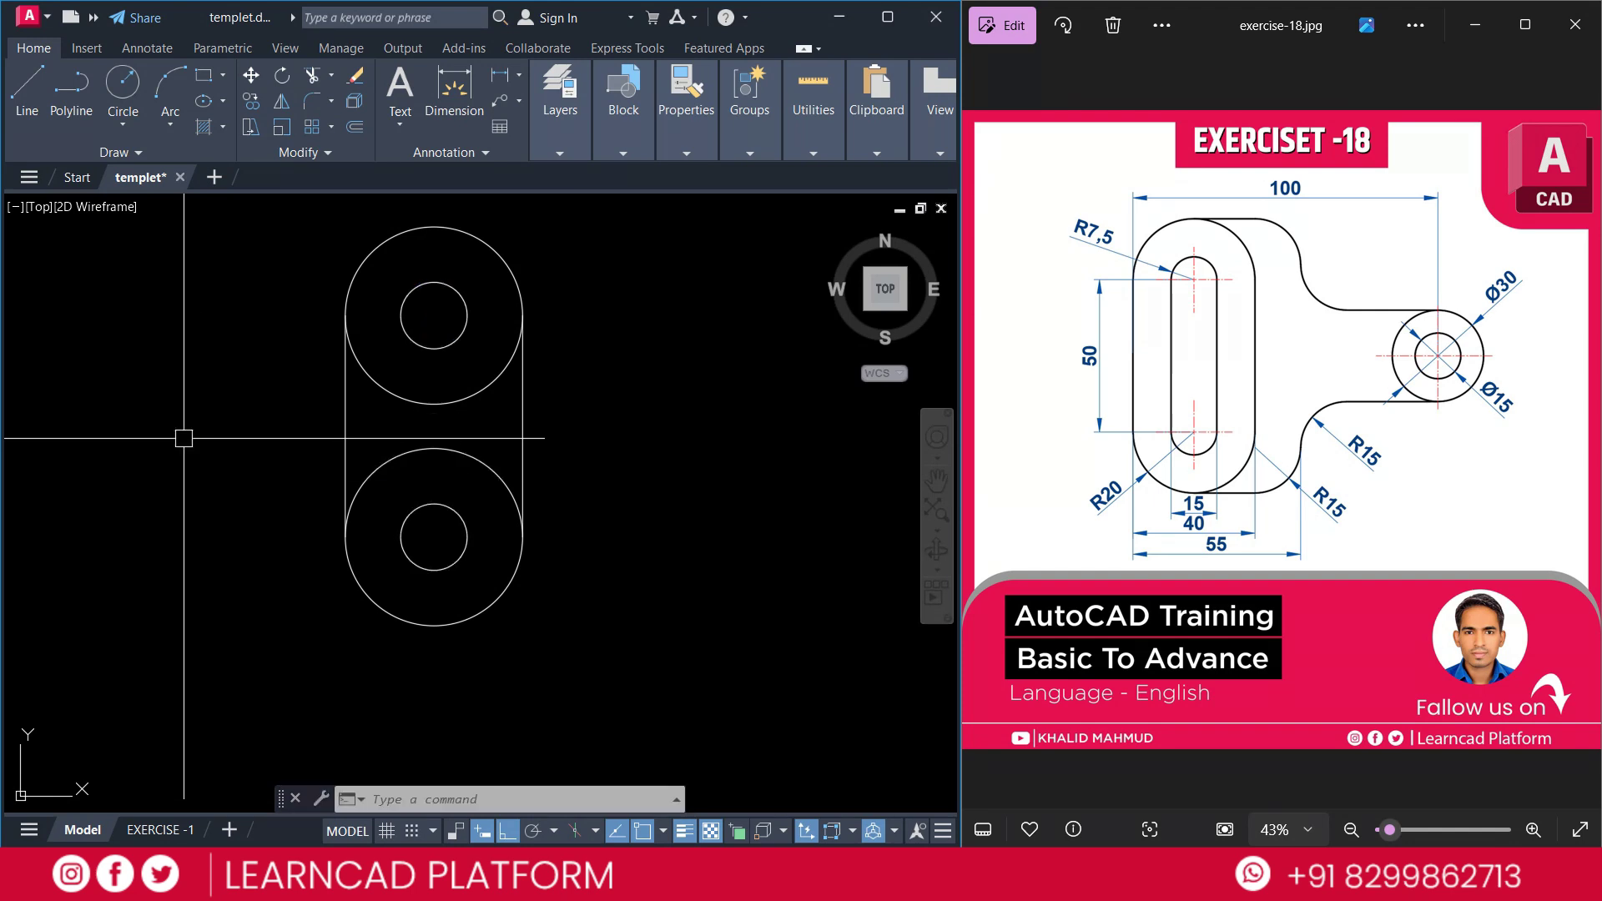
type("l")
key("Return")
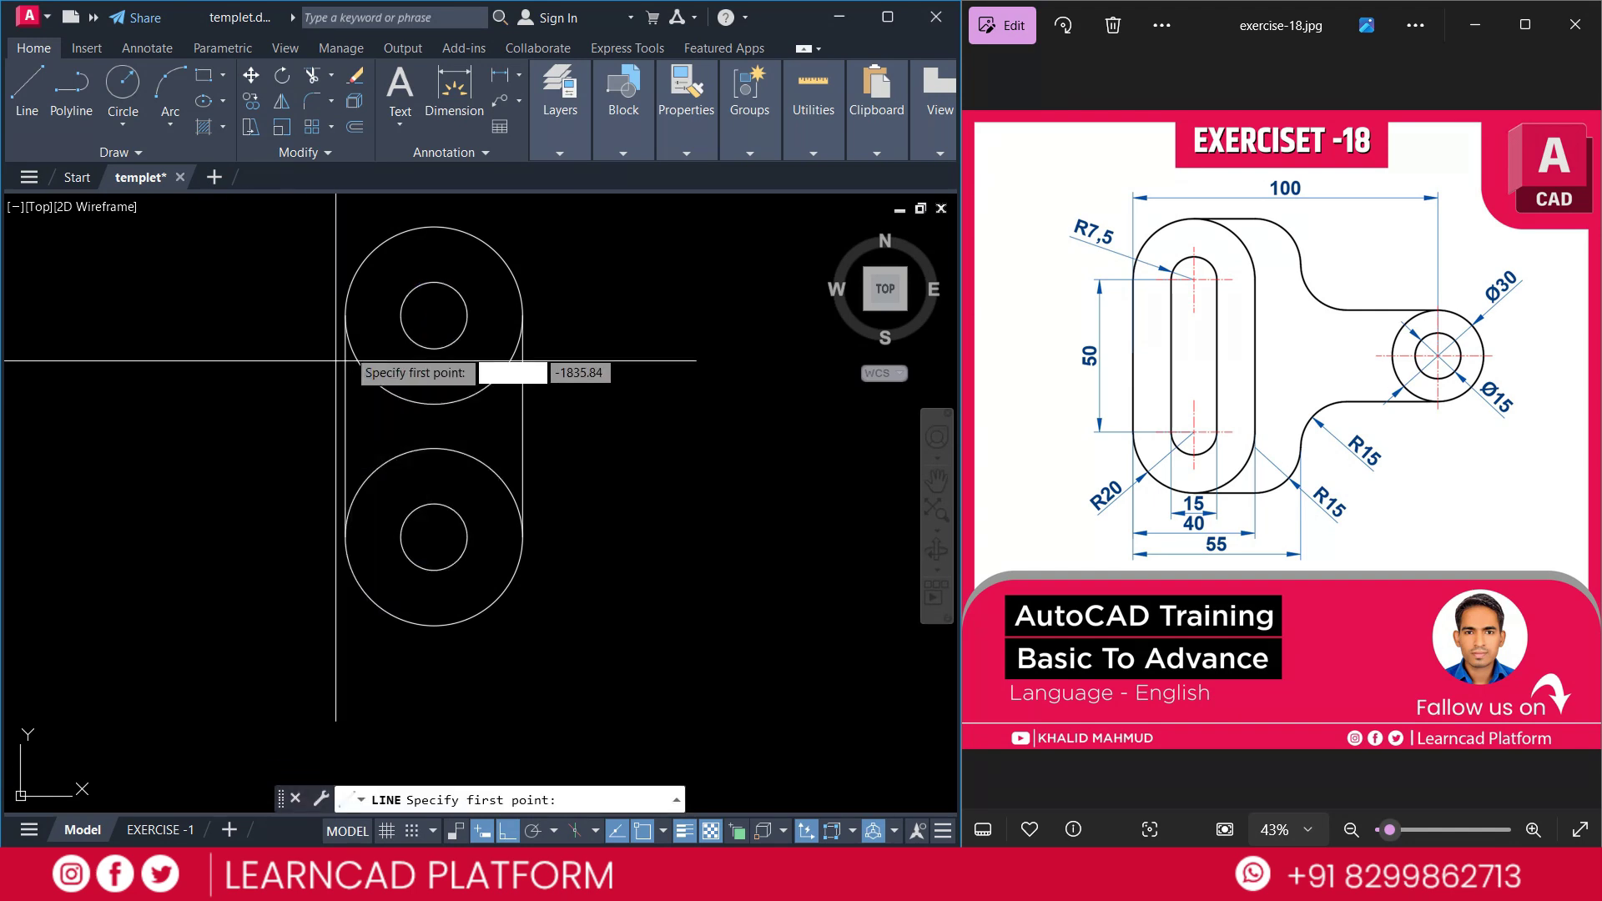
Draw vertical lines joining the small circles' right sides and left sides
left_click(467, 314)
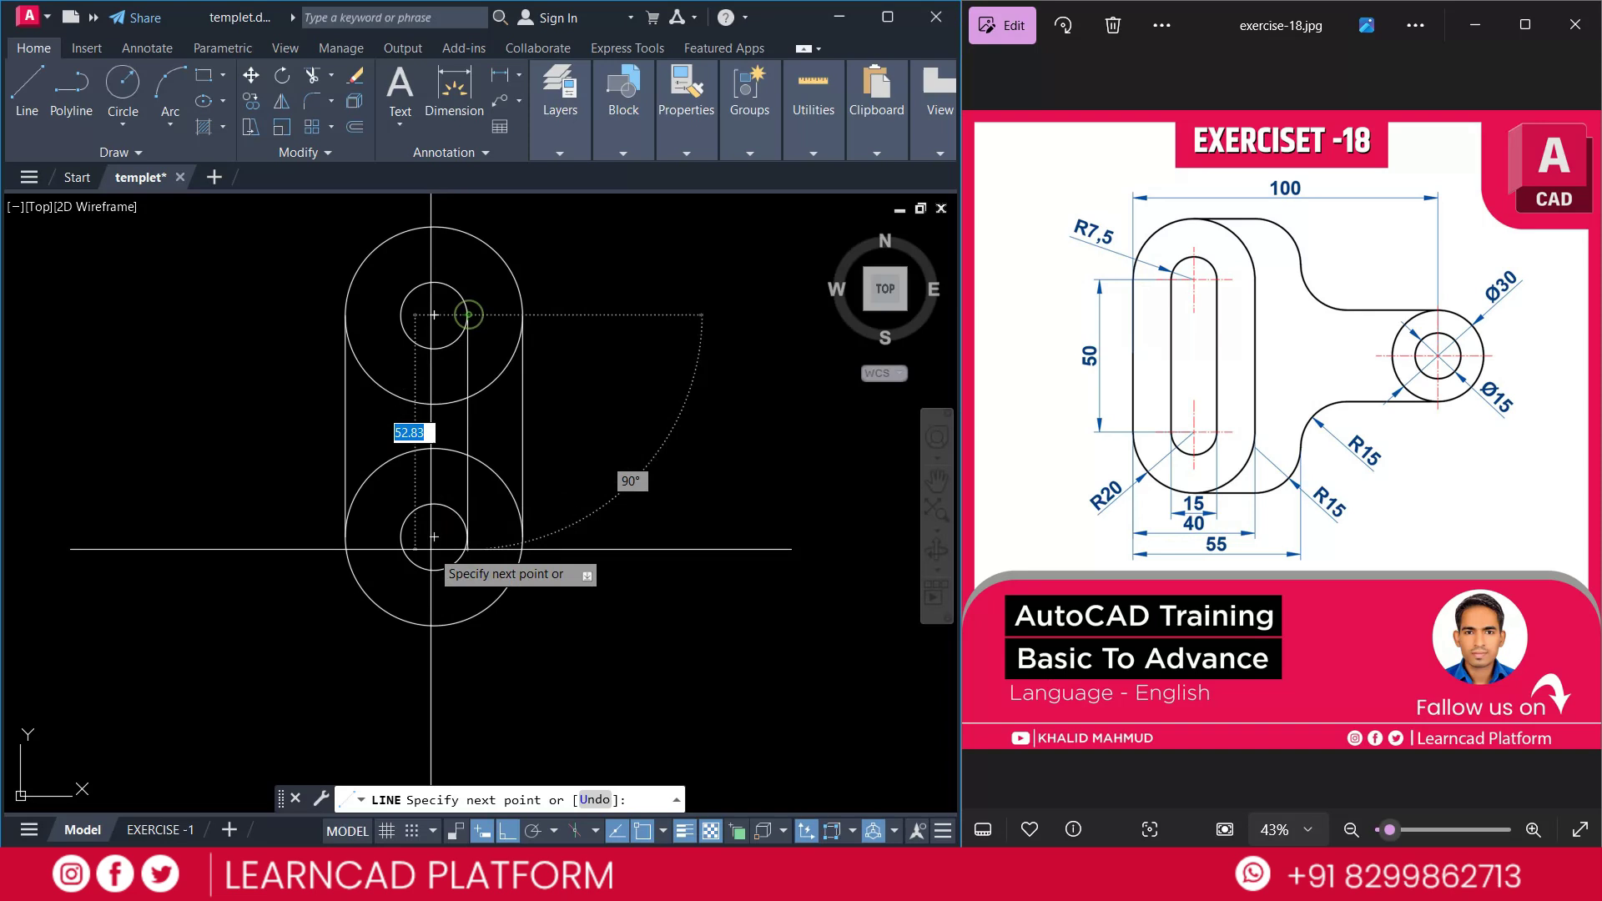
left_click(468, 537)
key("Return")
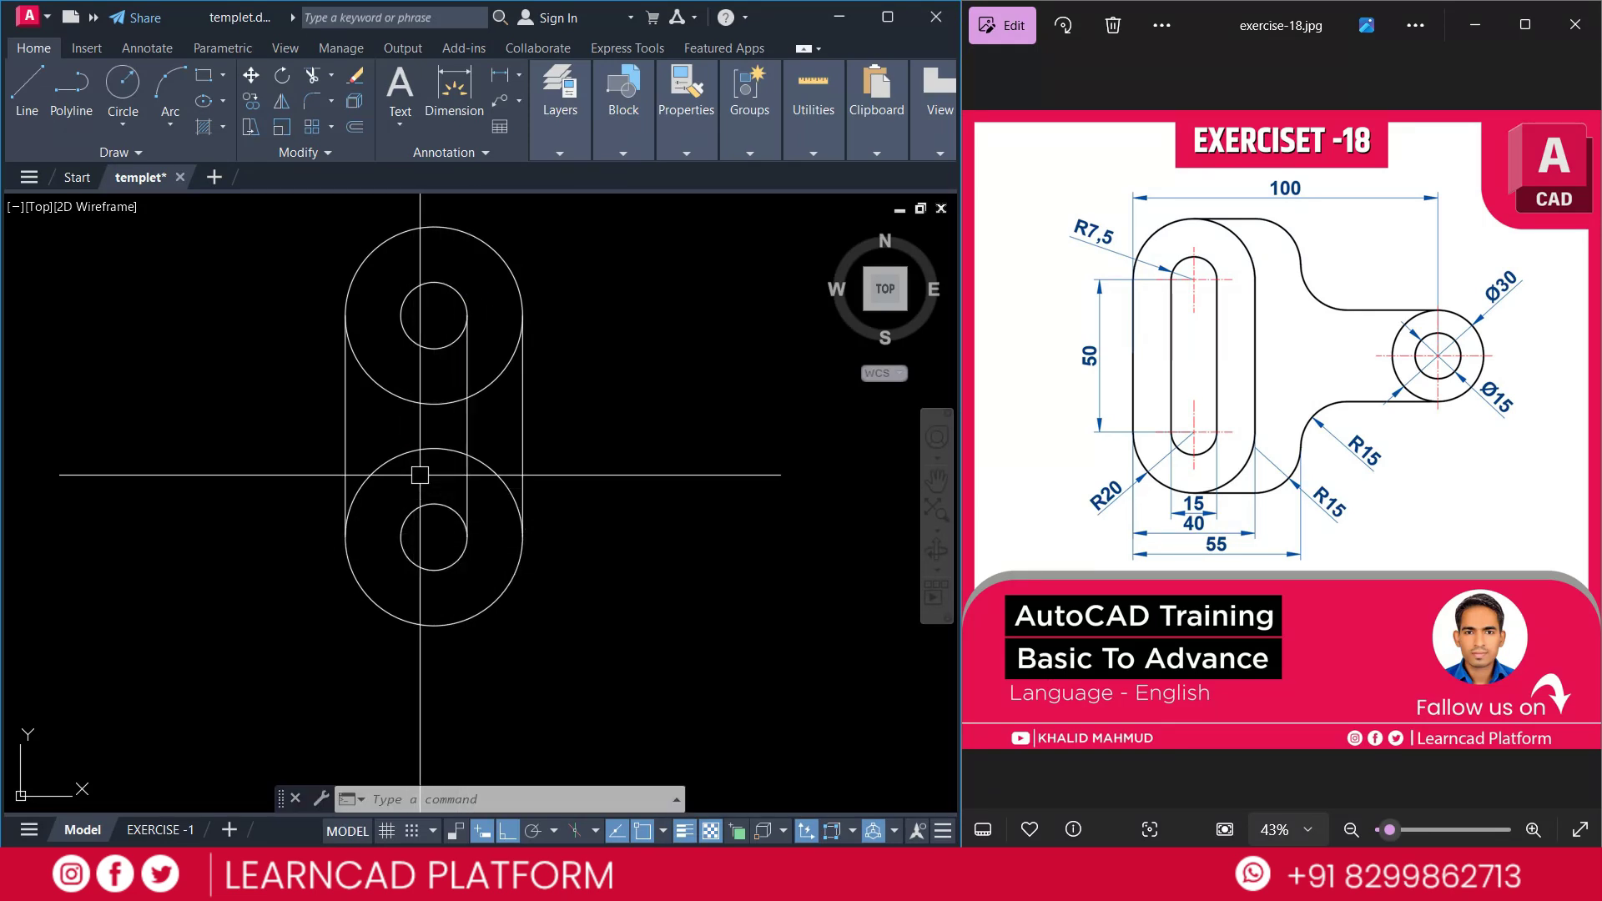
key("Return")
left_click(400, 315)
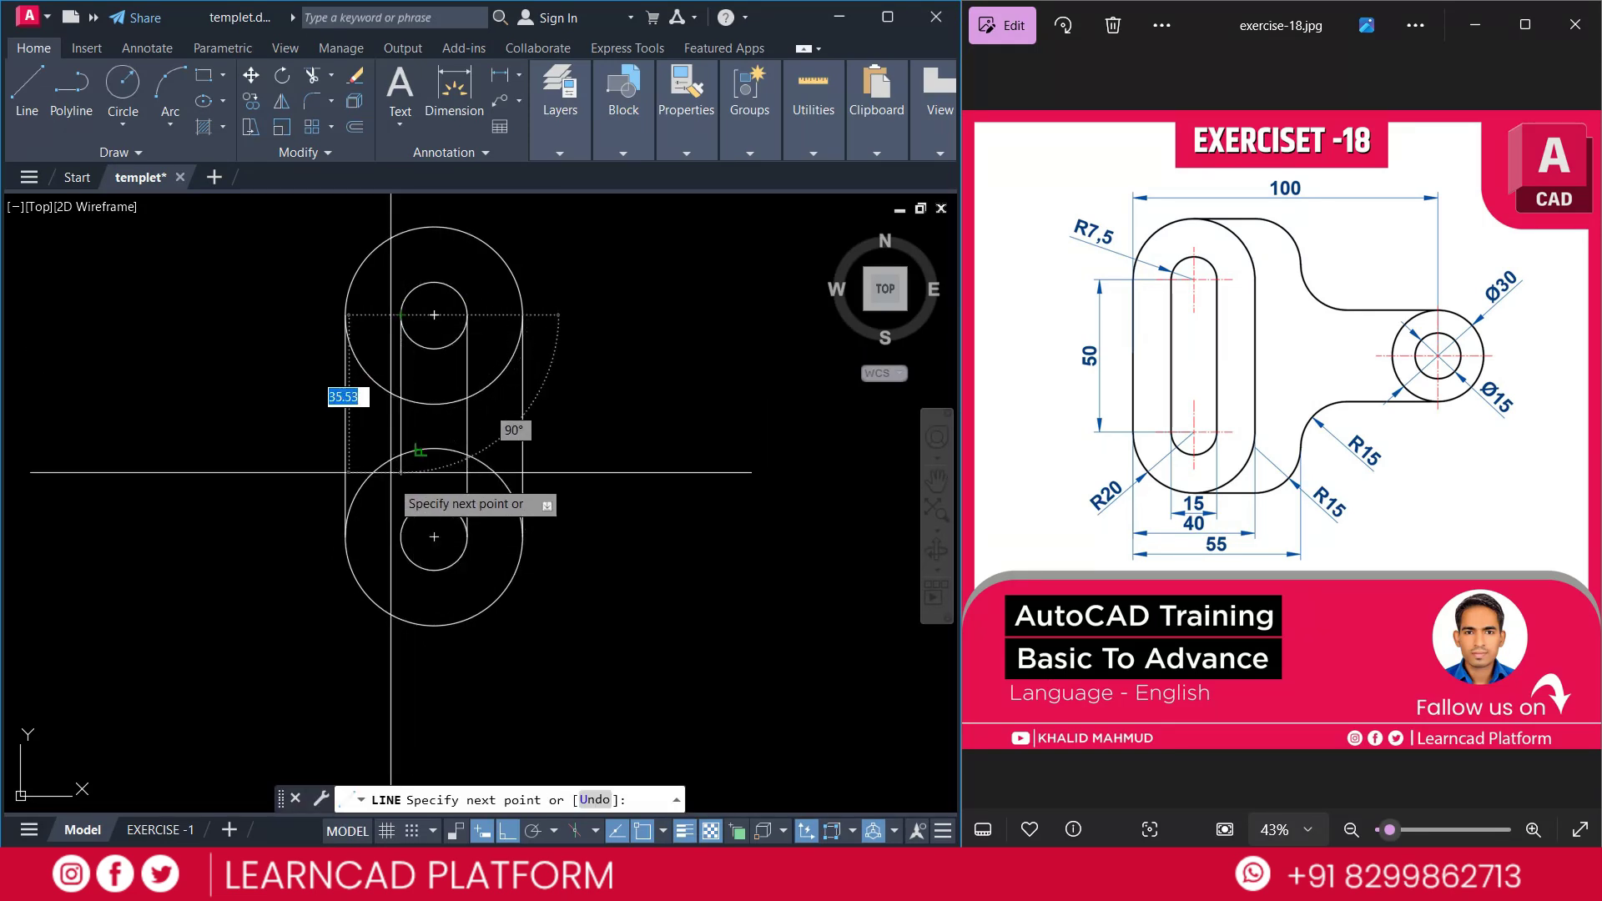
left_click(399, 519)
key("Return")
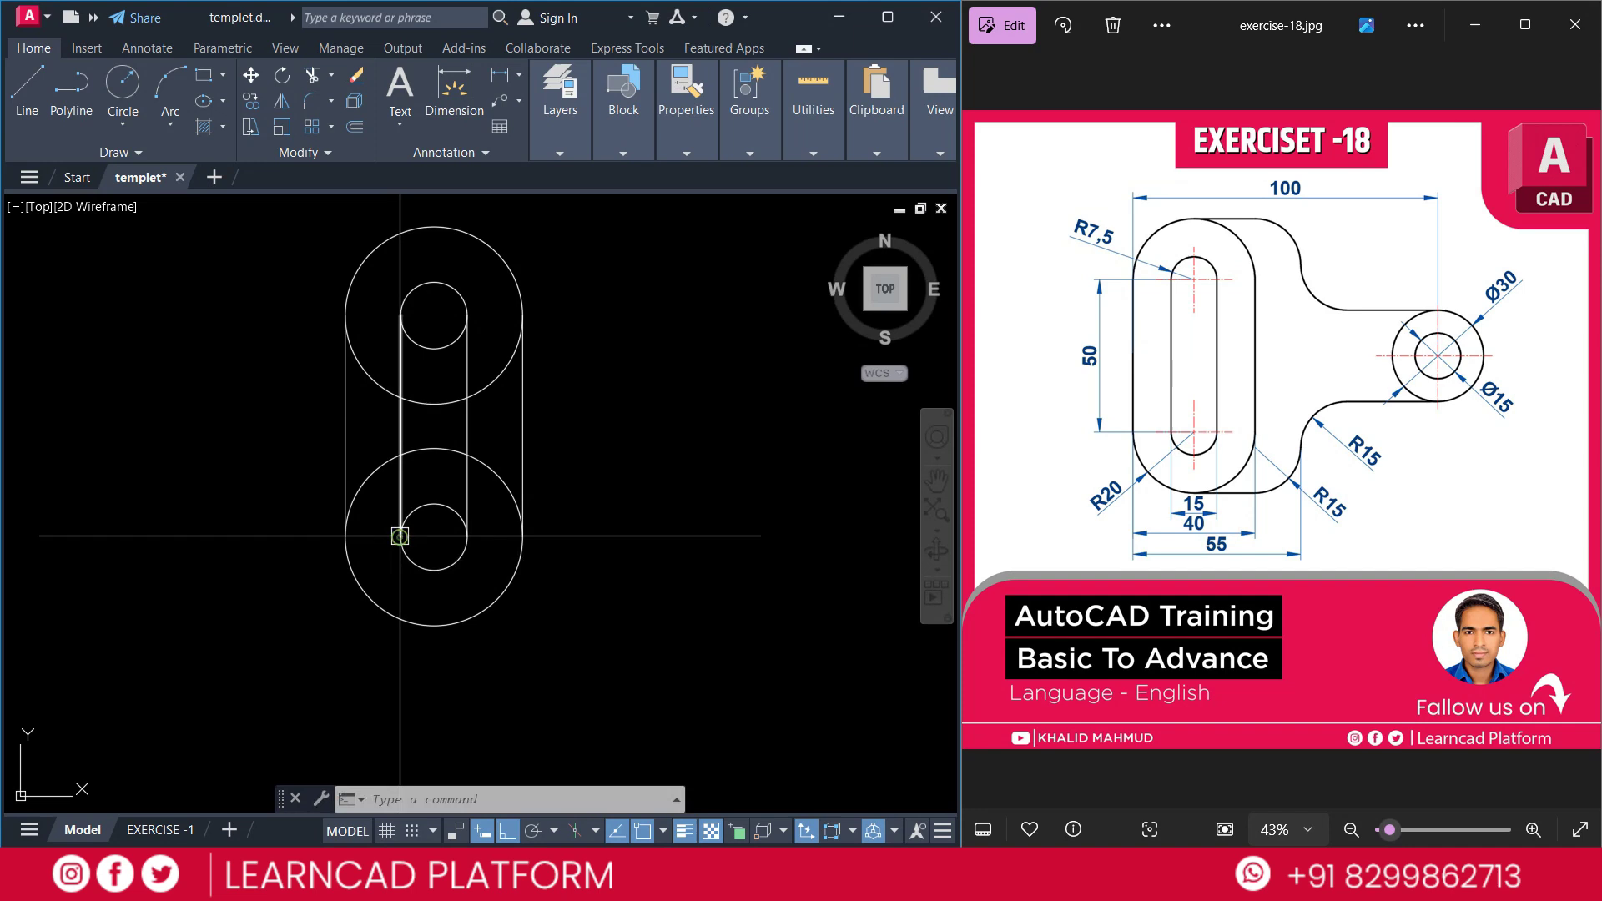
Trim the R20 circles' inner arcs using the two outer side lines as cutting edges
middle_click_drag(659, 490, 584, 501)
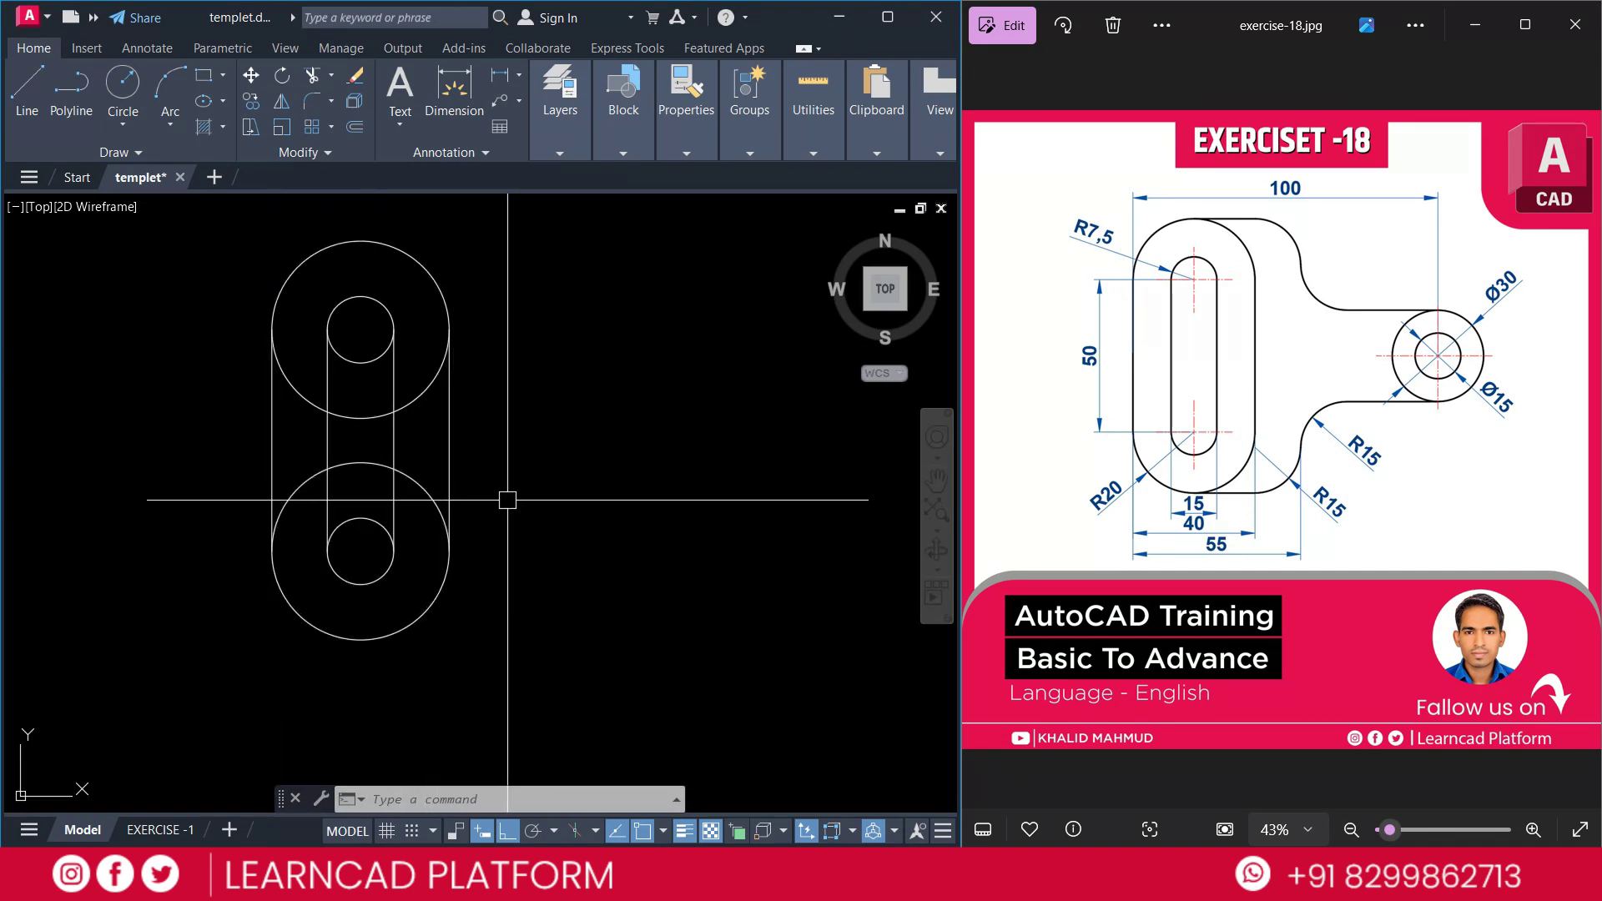
type("tr")
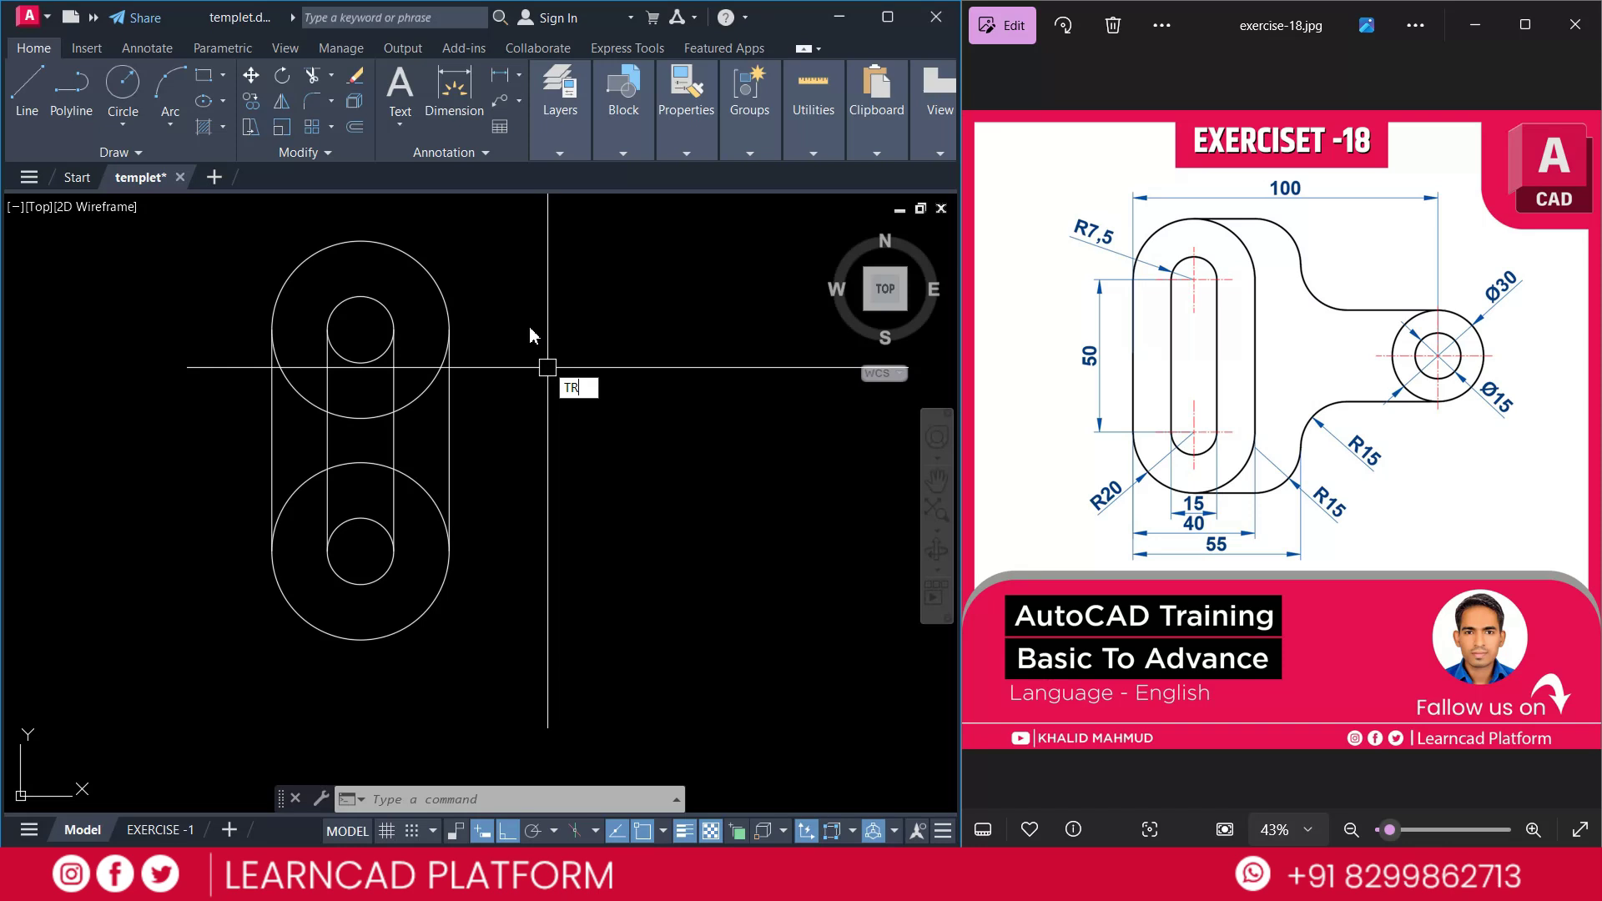
key("Return")
type("t")
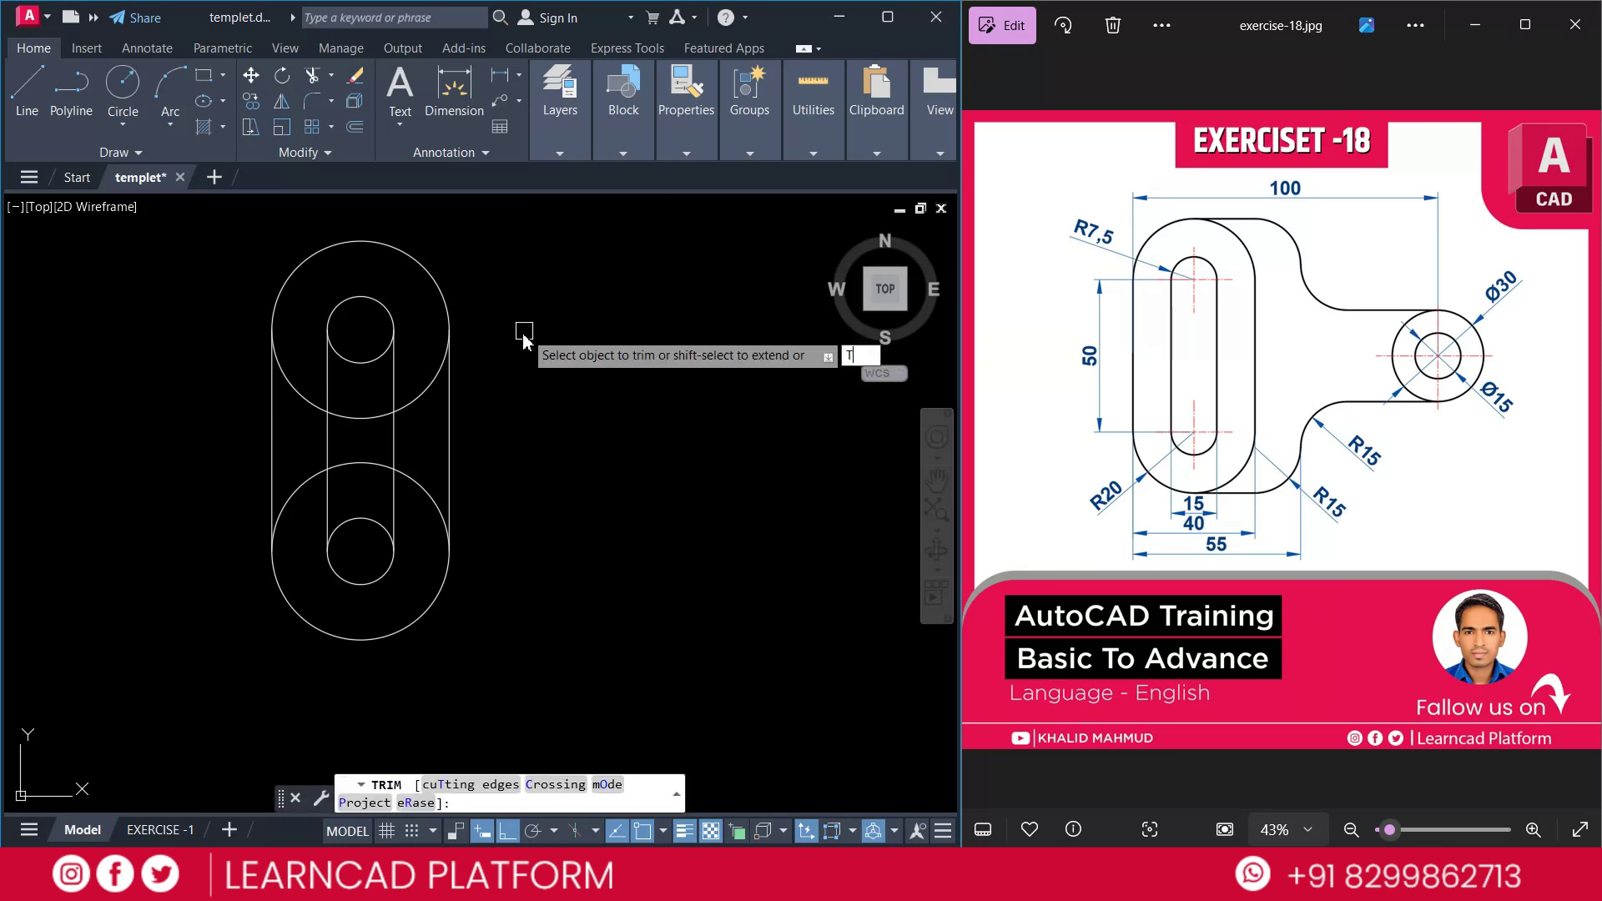
key("Return")
left_click(449, 437)
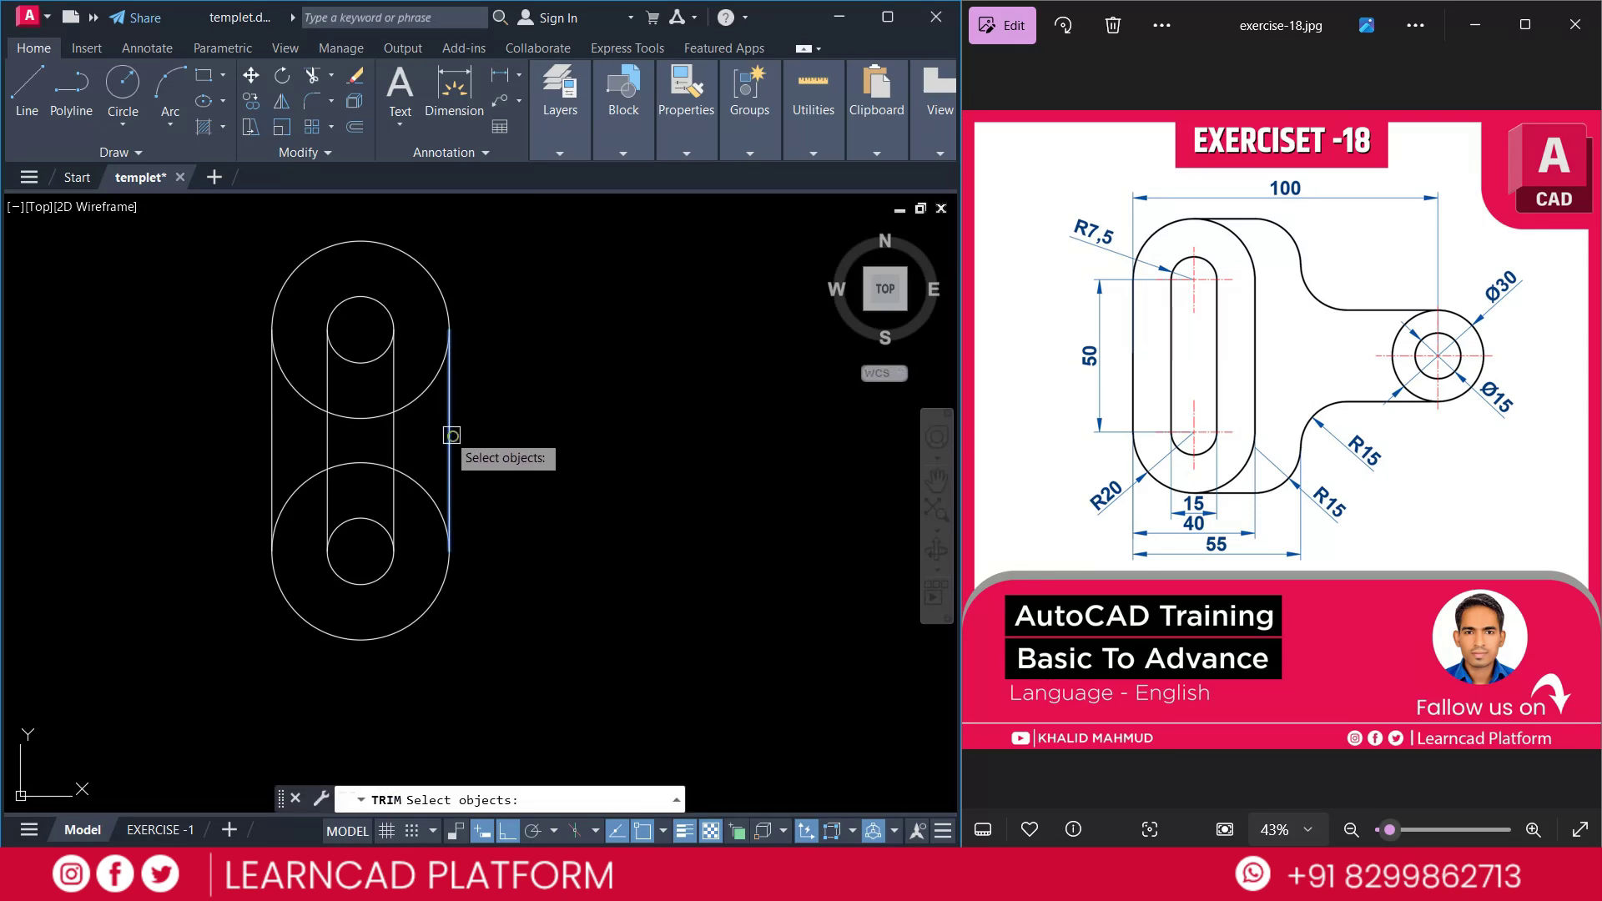
left_click(273, 429)
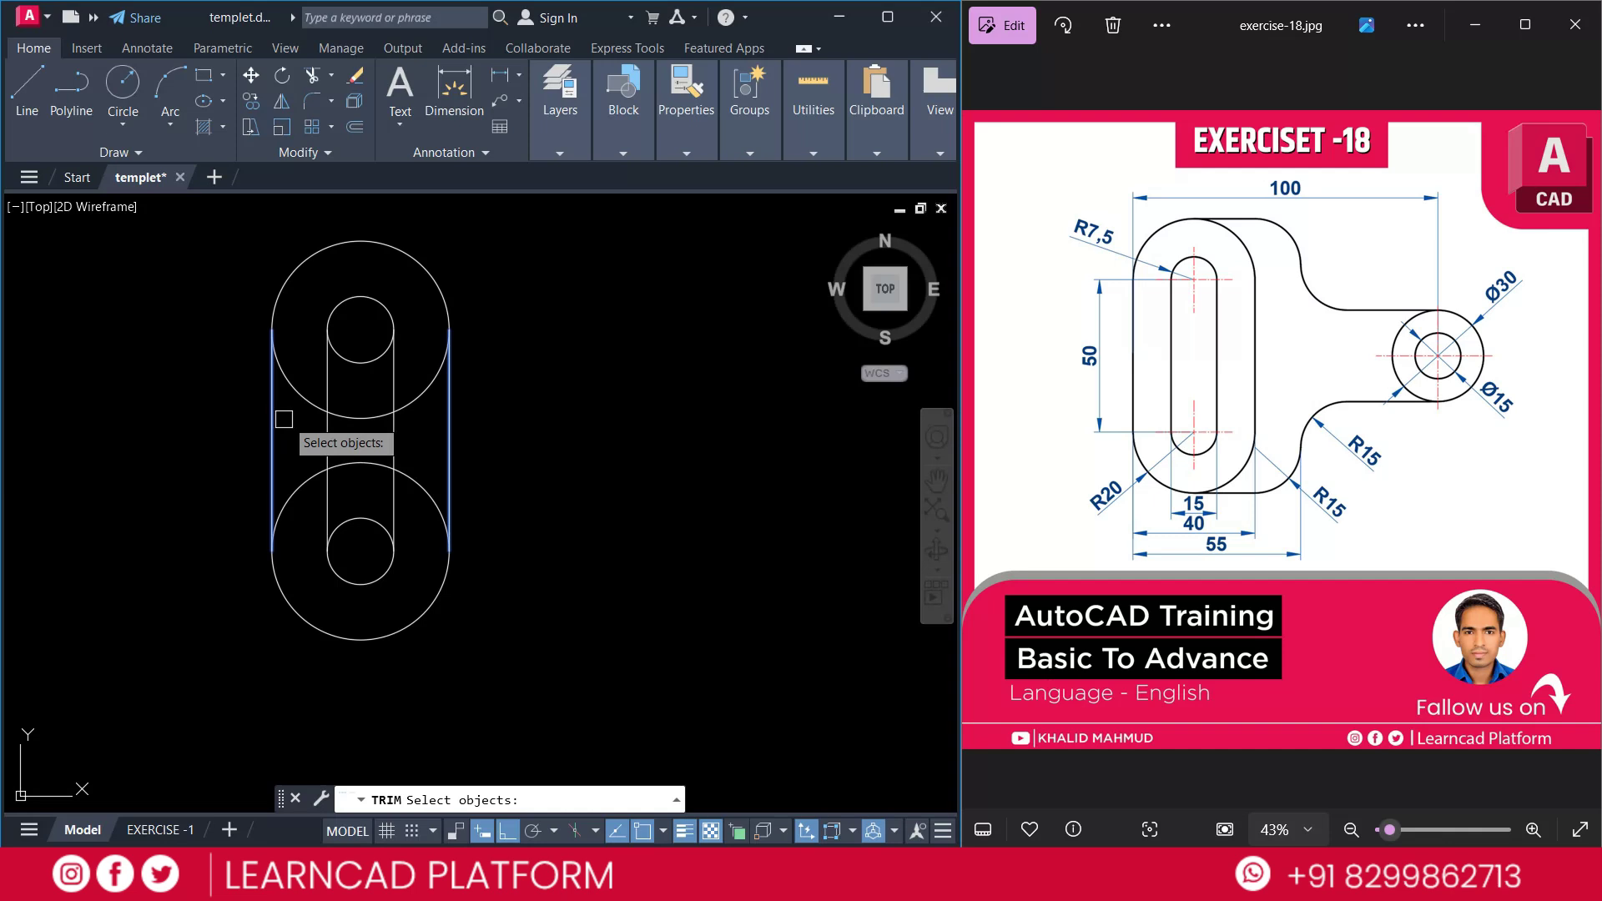
key("Return")
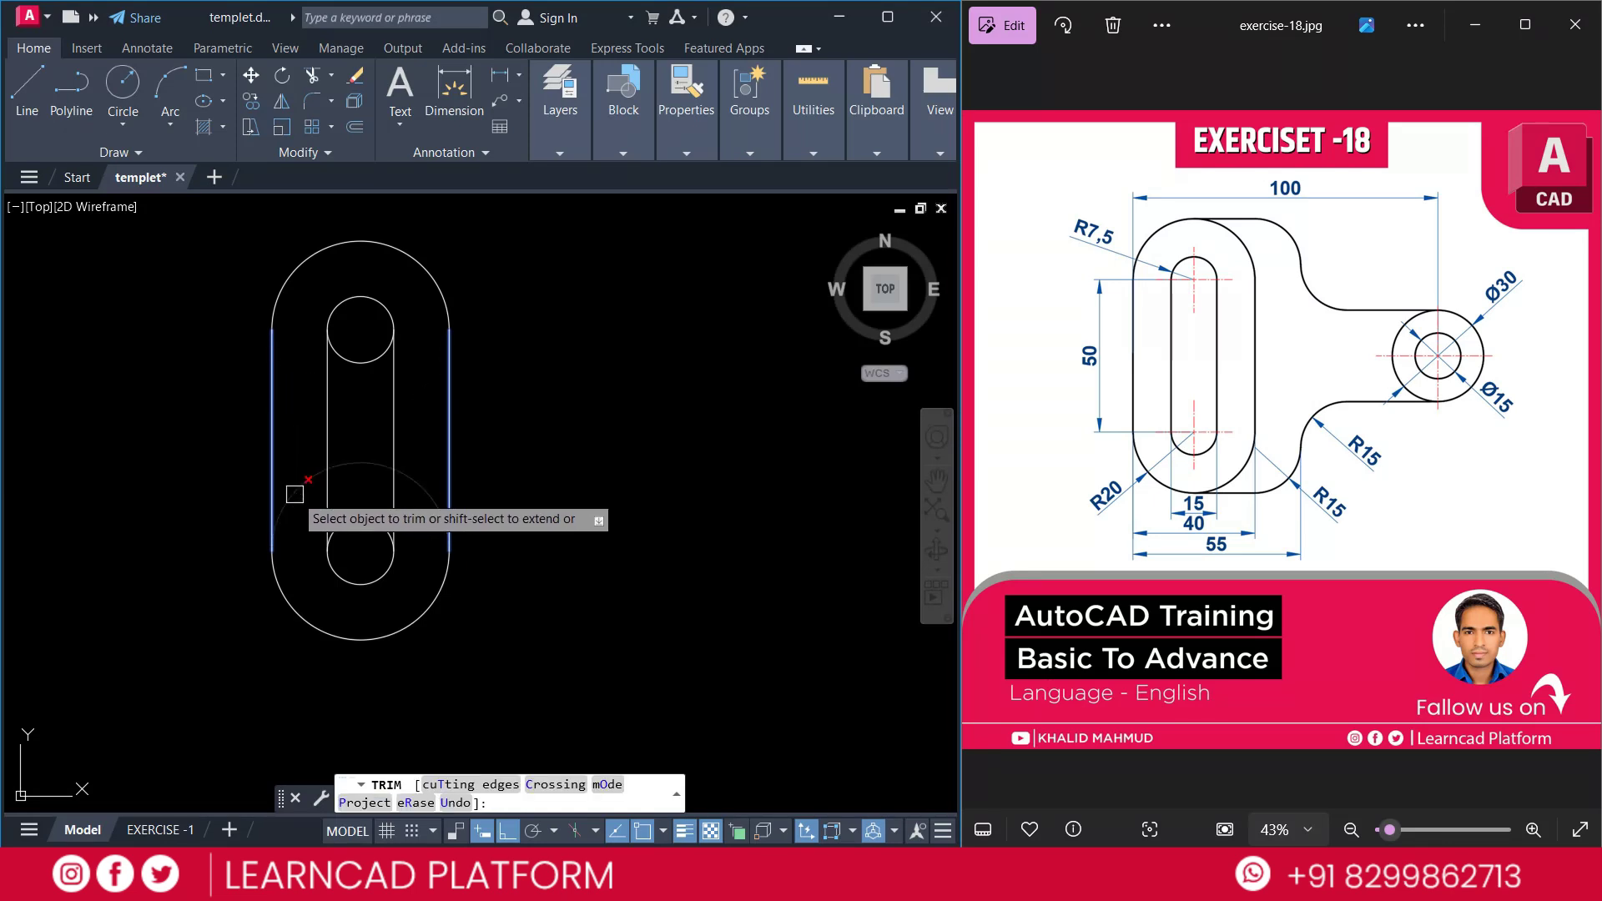
key("Escape")
Trim the small circles' inner arcs using the two slot lines as cutting edges
type("tr")
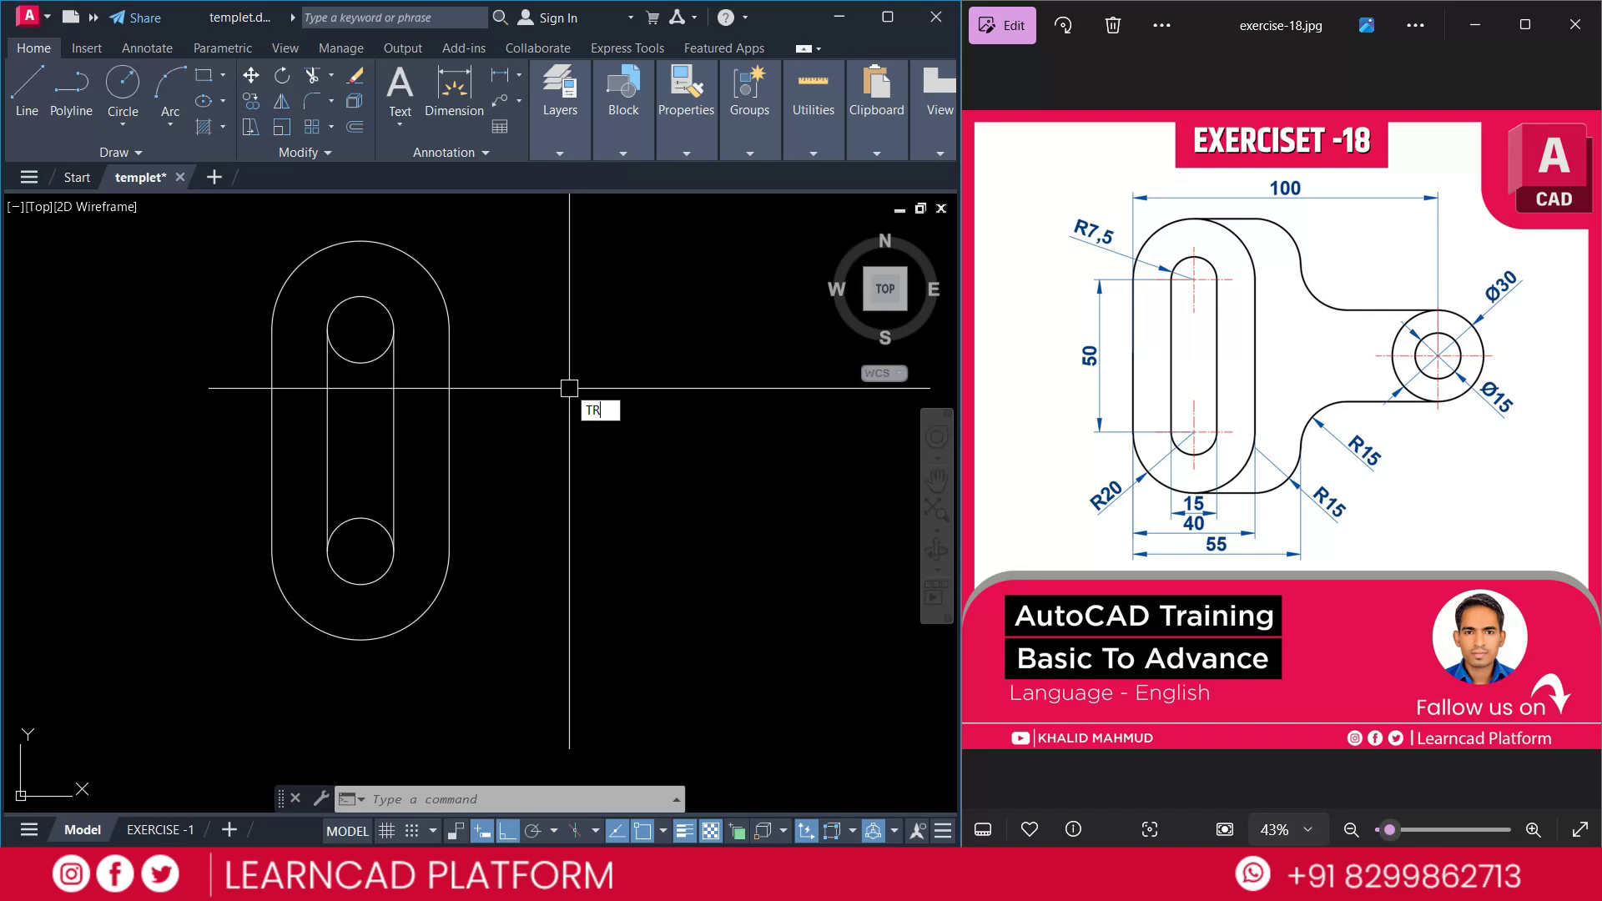
key("space")
type("t")
key("space")
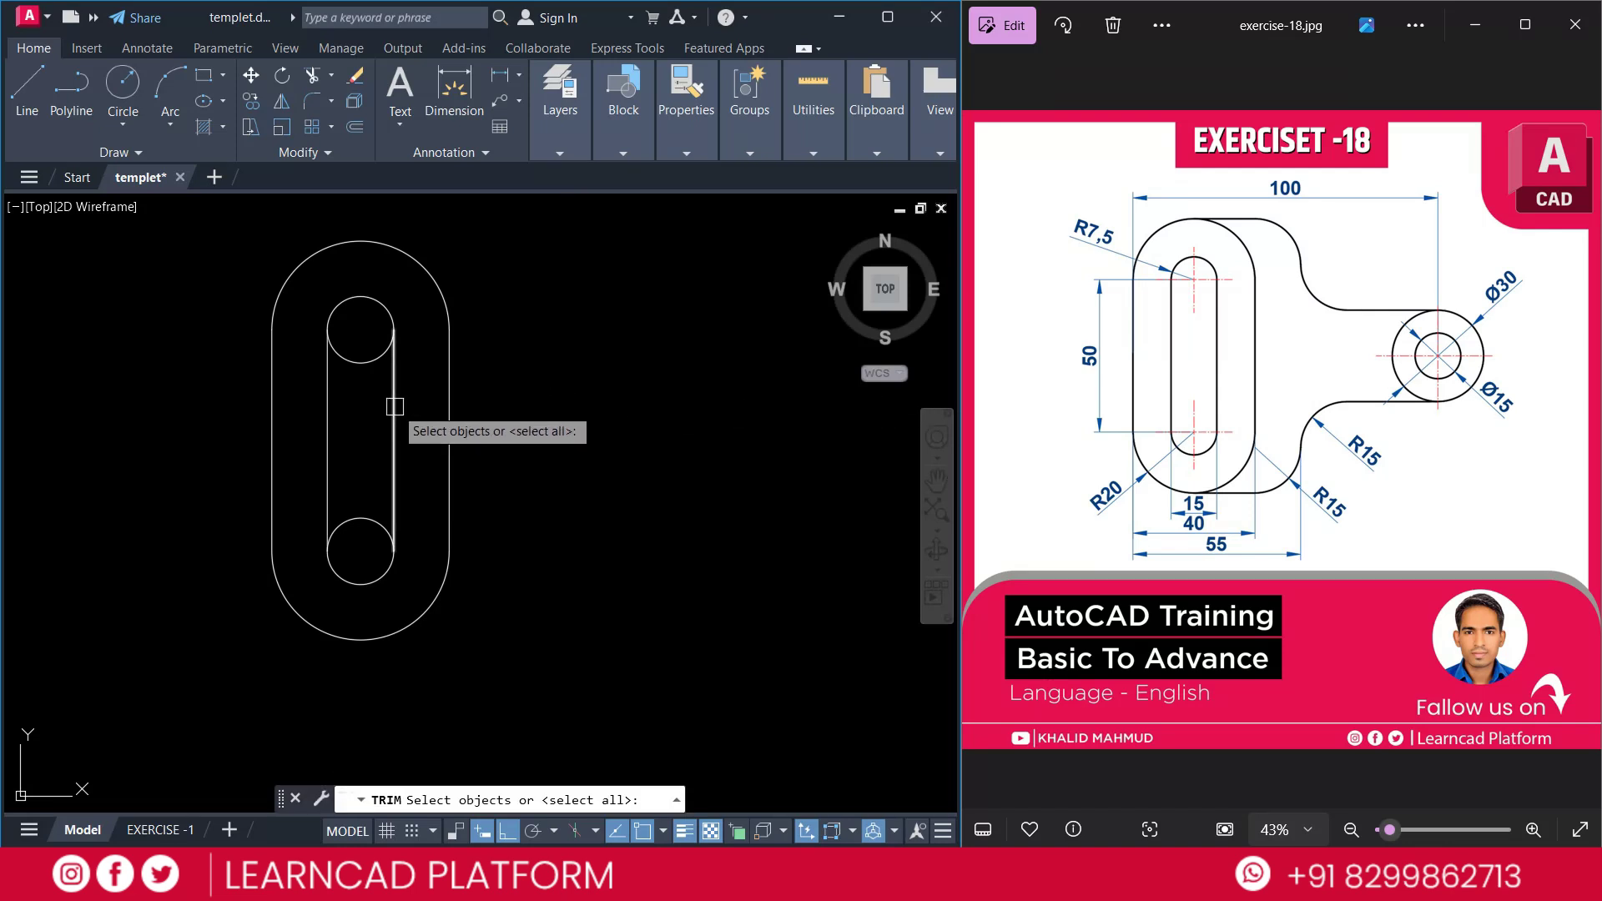
left_click(394, 409)
left_click(331, 418)
key("space")
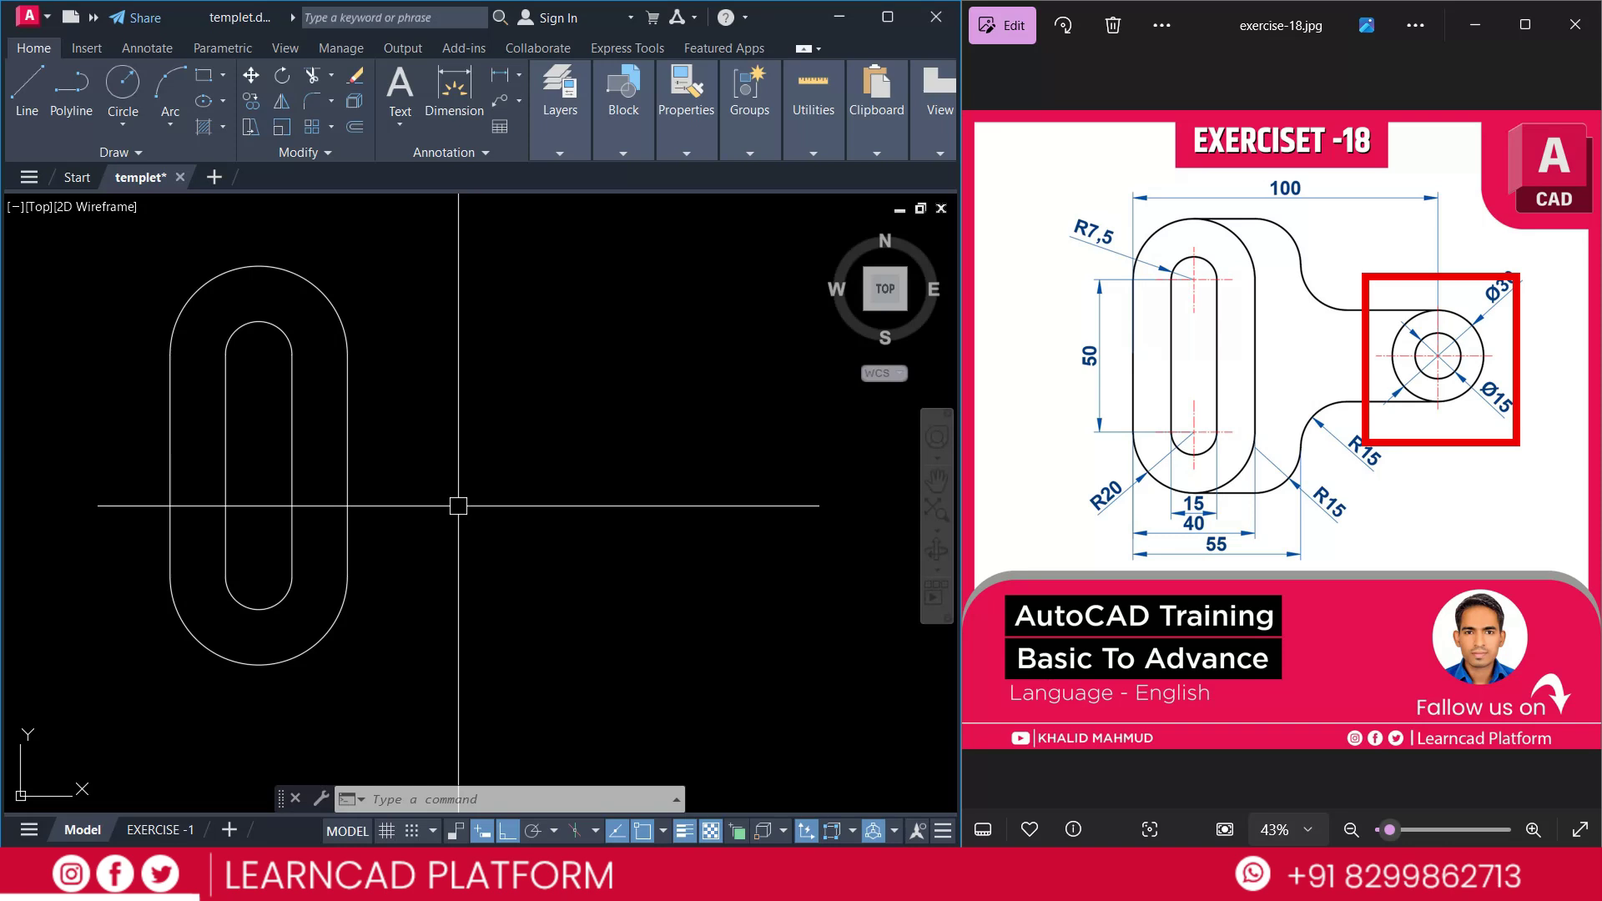
Draw a Ø30 circle and move it 100 units to the right
key("Return")
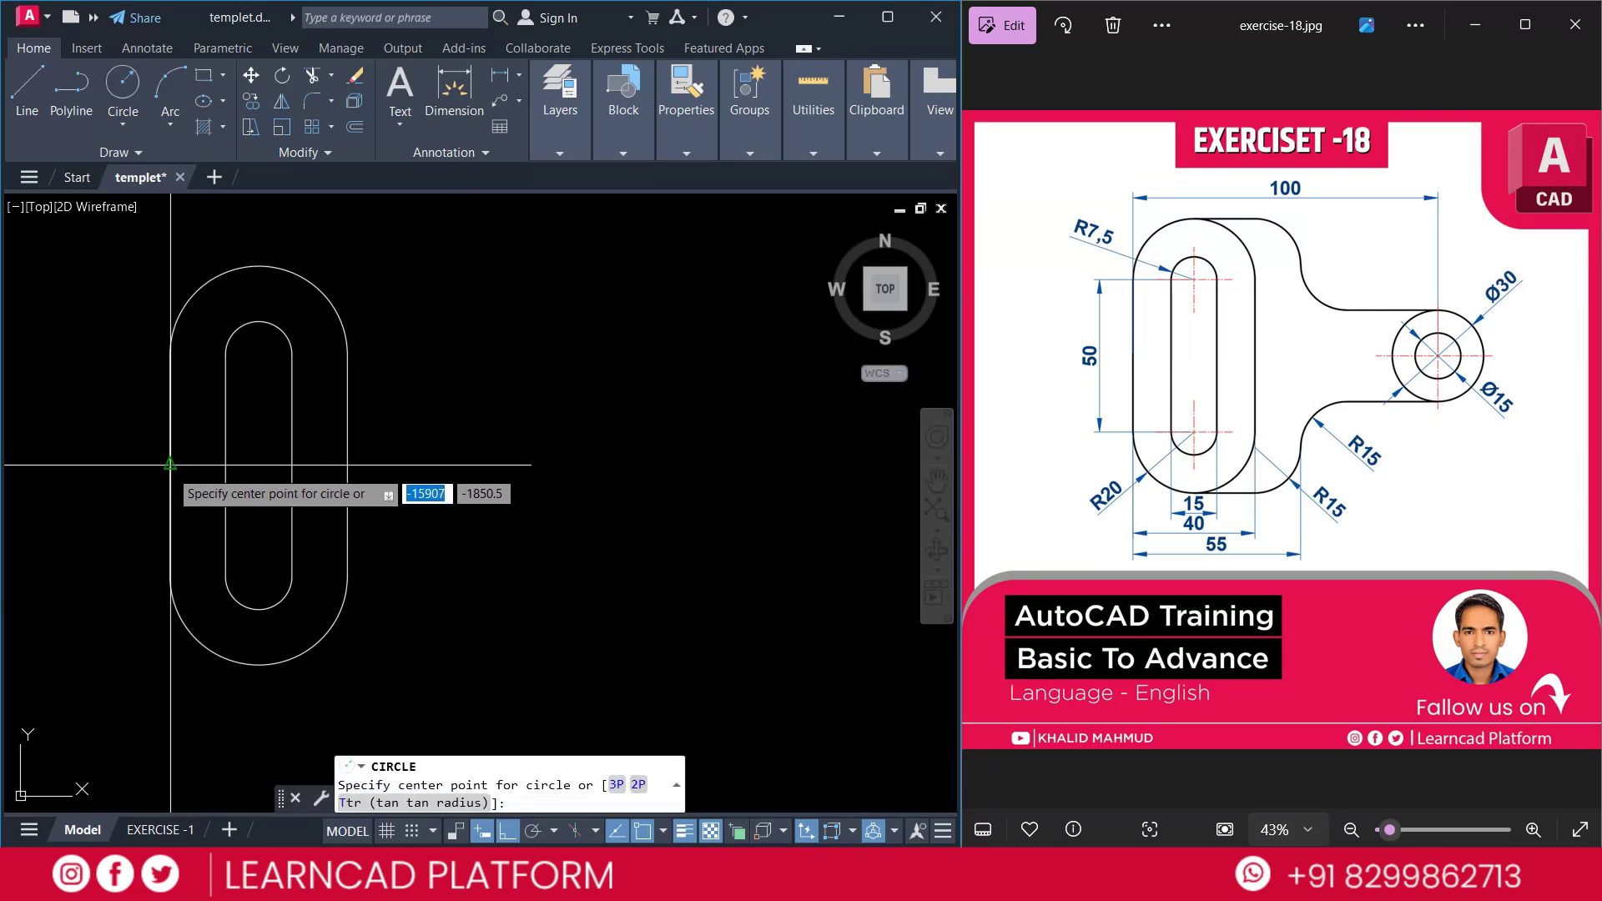
left_click(170, 470)
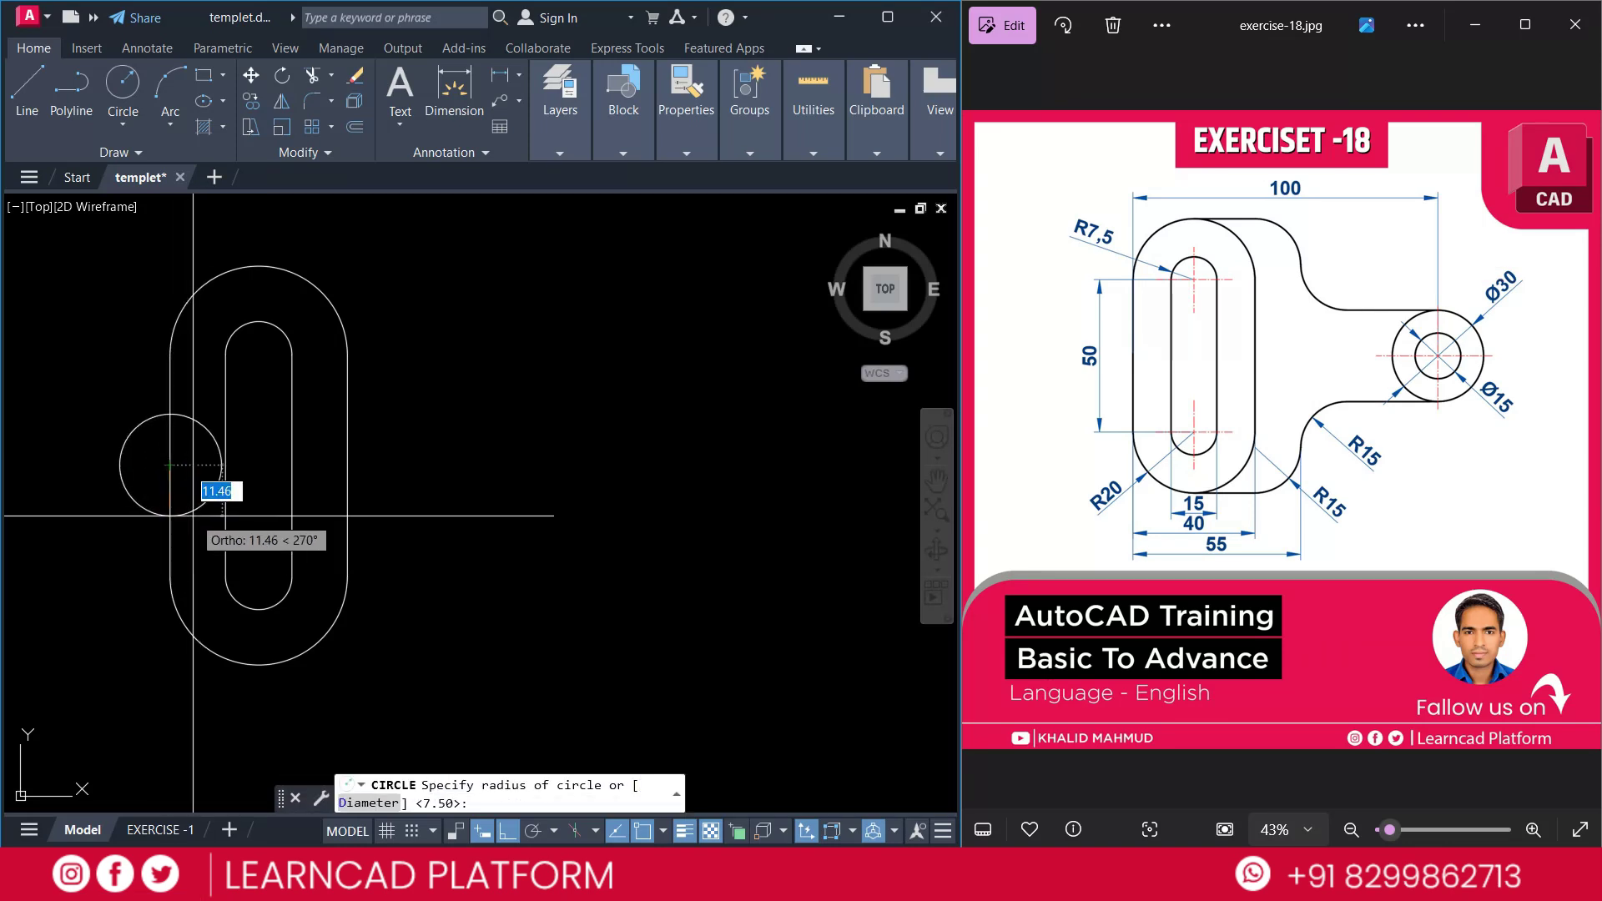
type("d")
key("Return")
type("30")
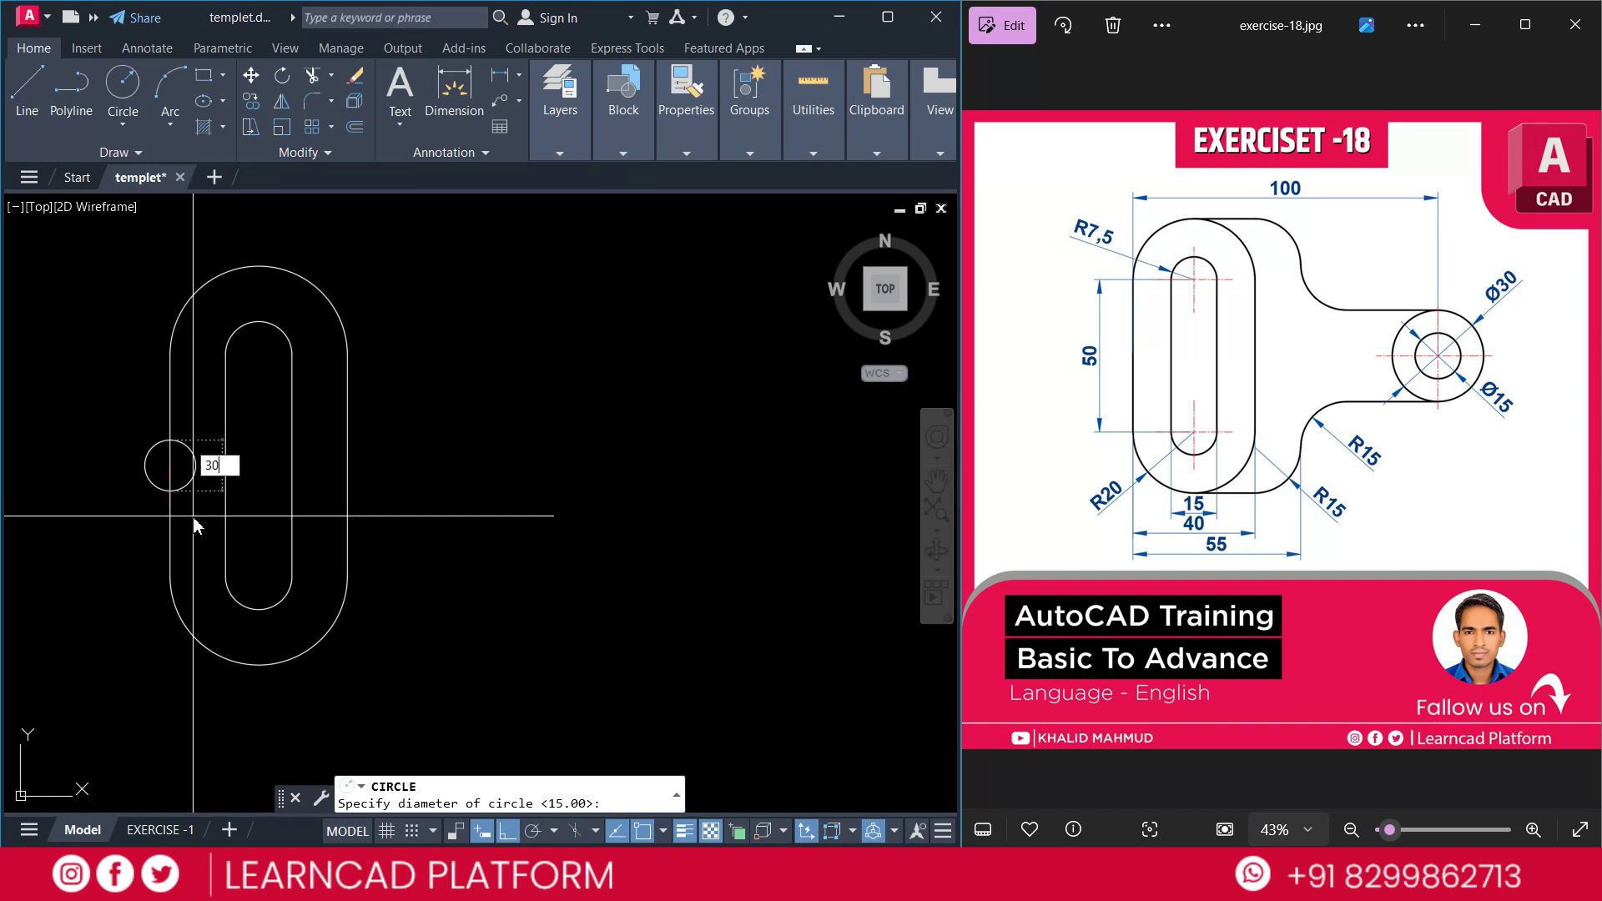
key("Return")
left_click(123, 512)
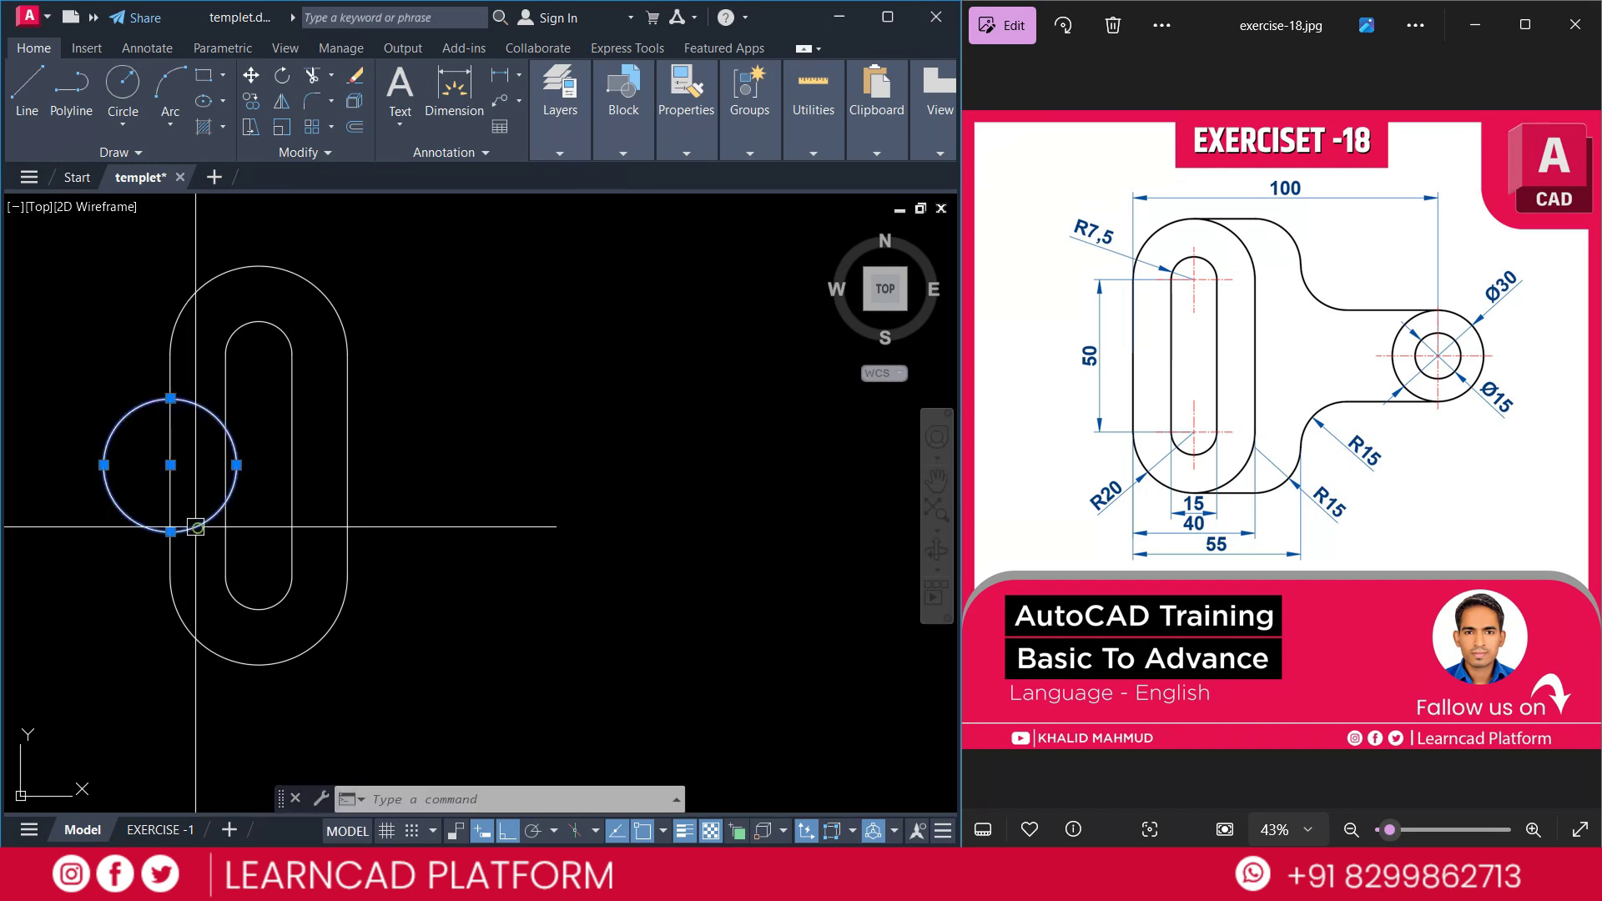
type("M")
key("Return")
left_click(419, 337)
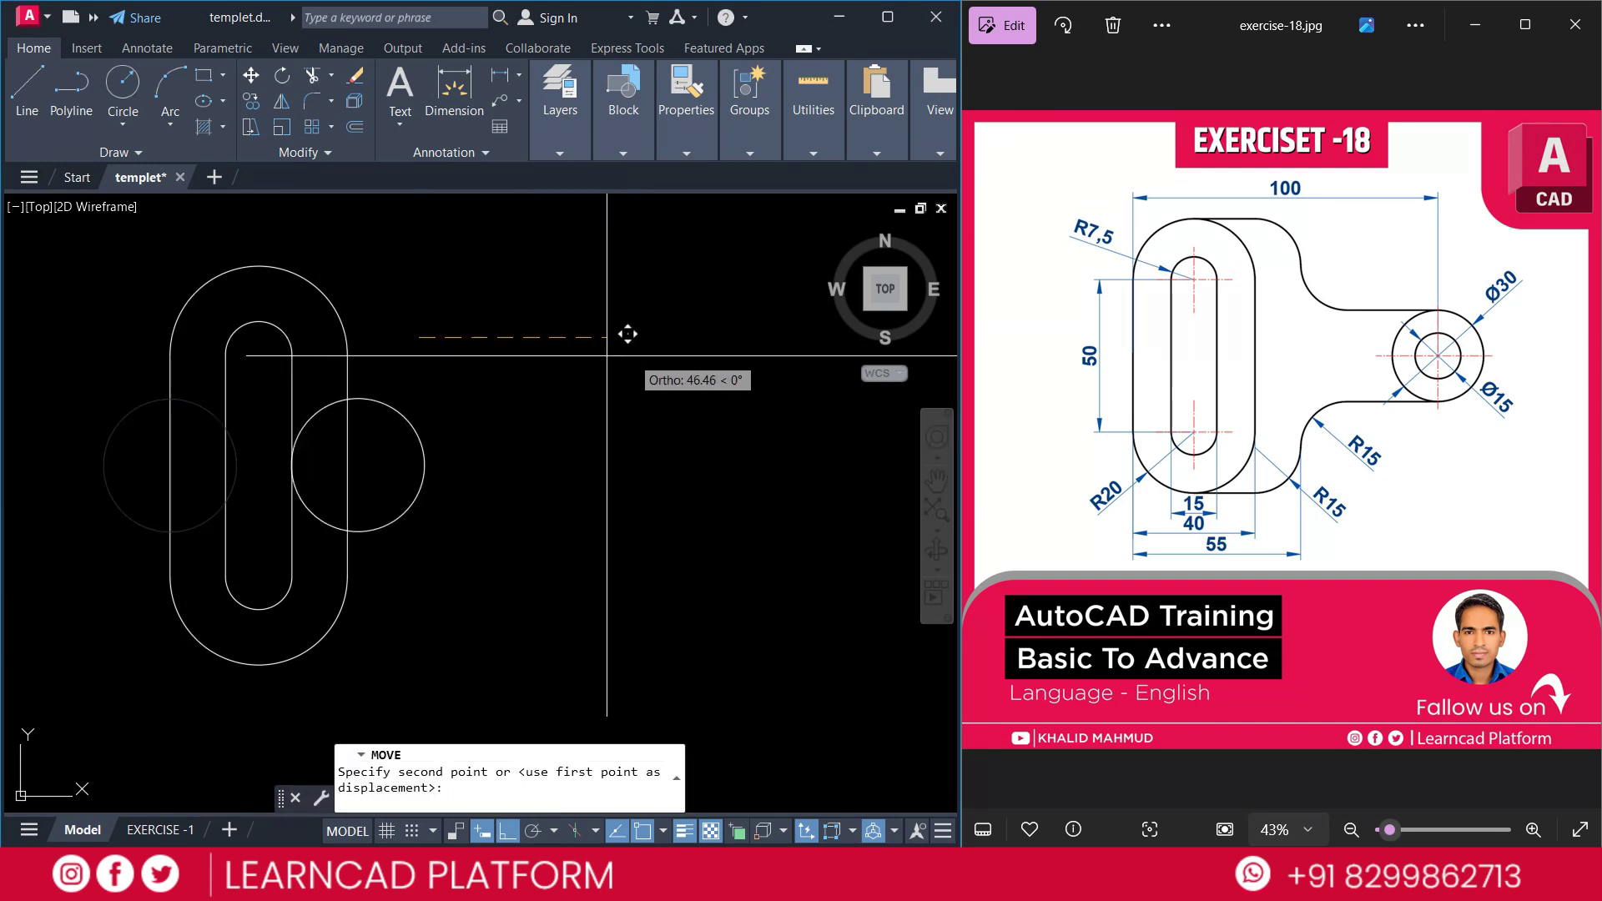
type("100")
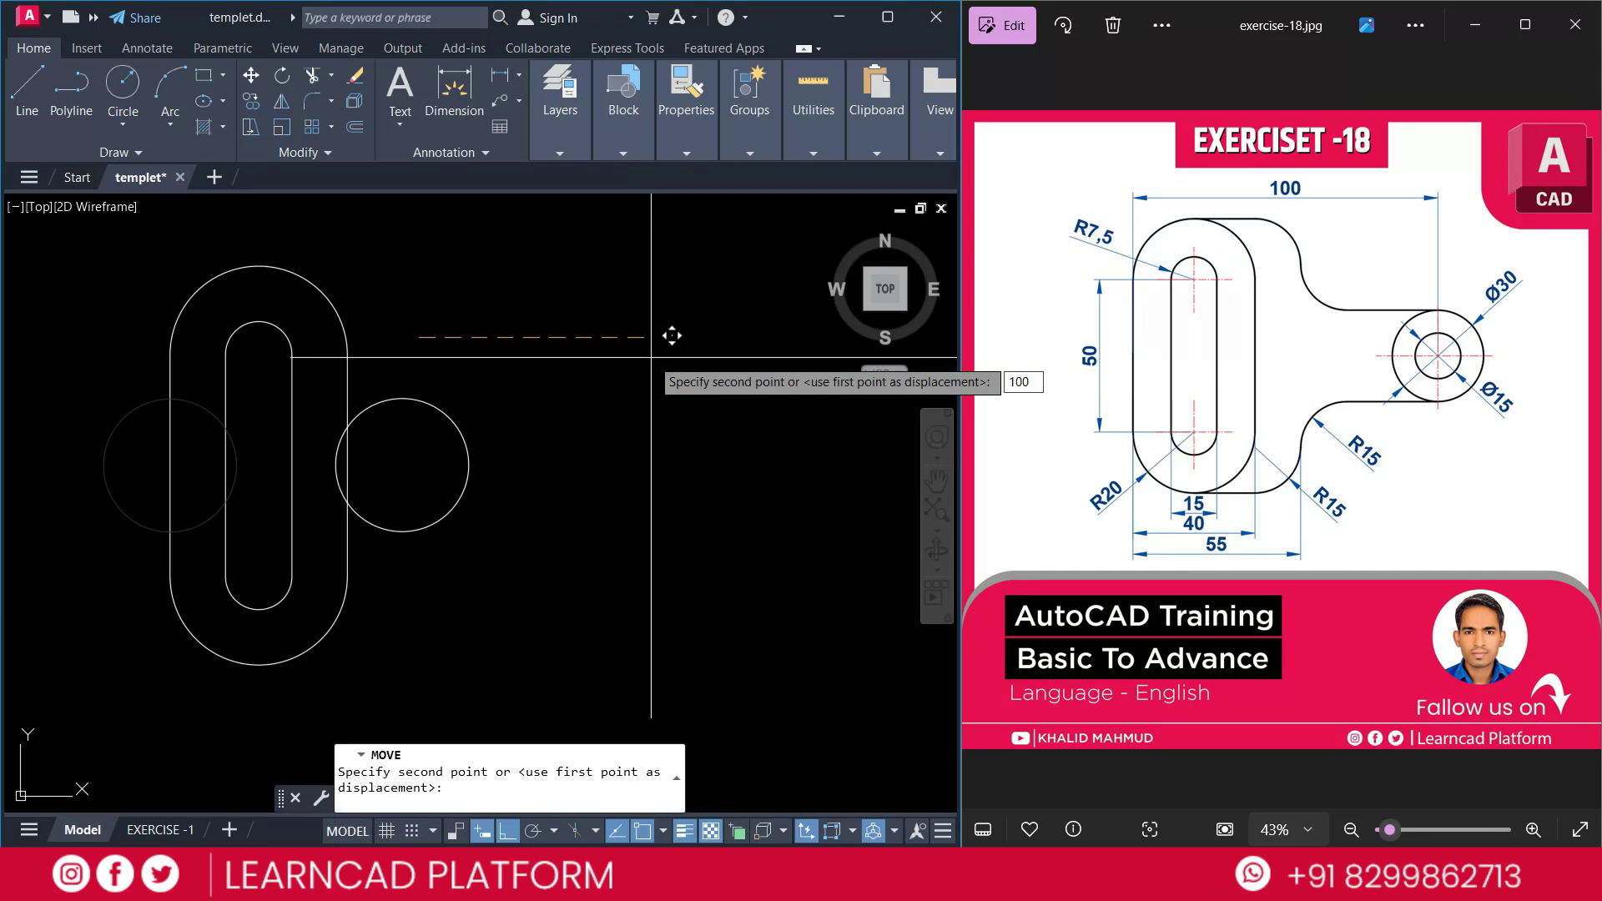
key("Return")
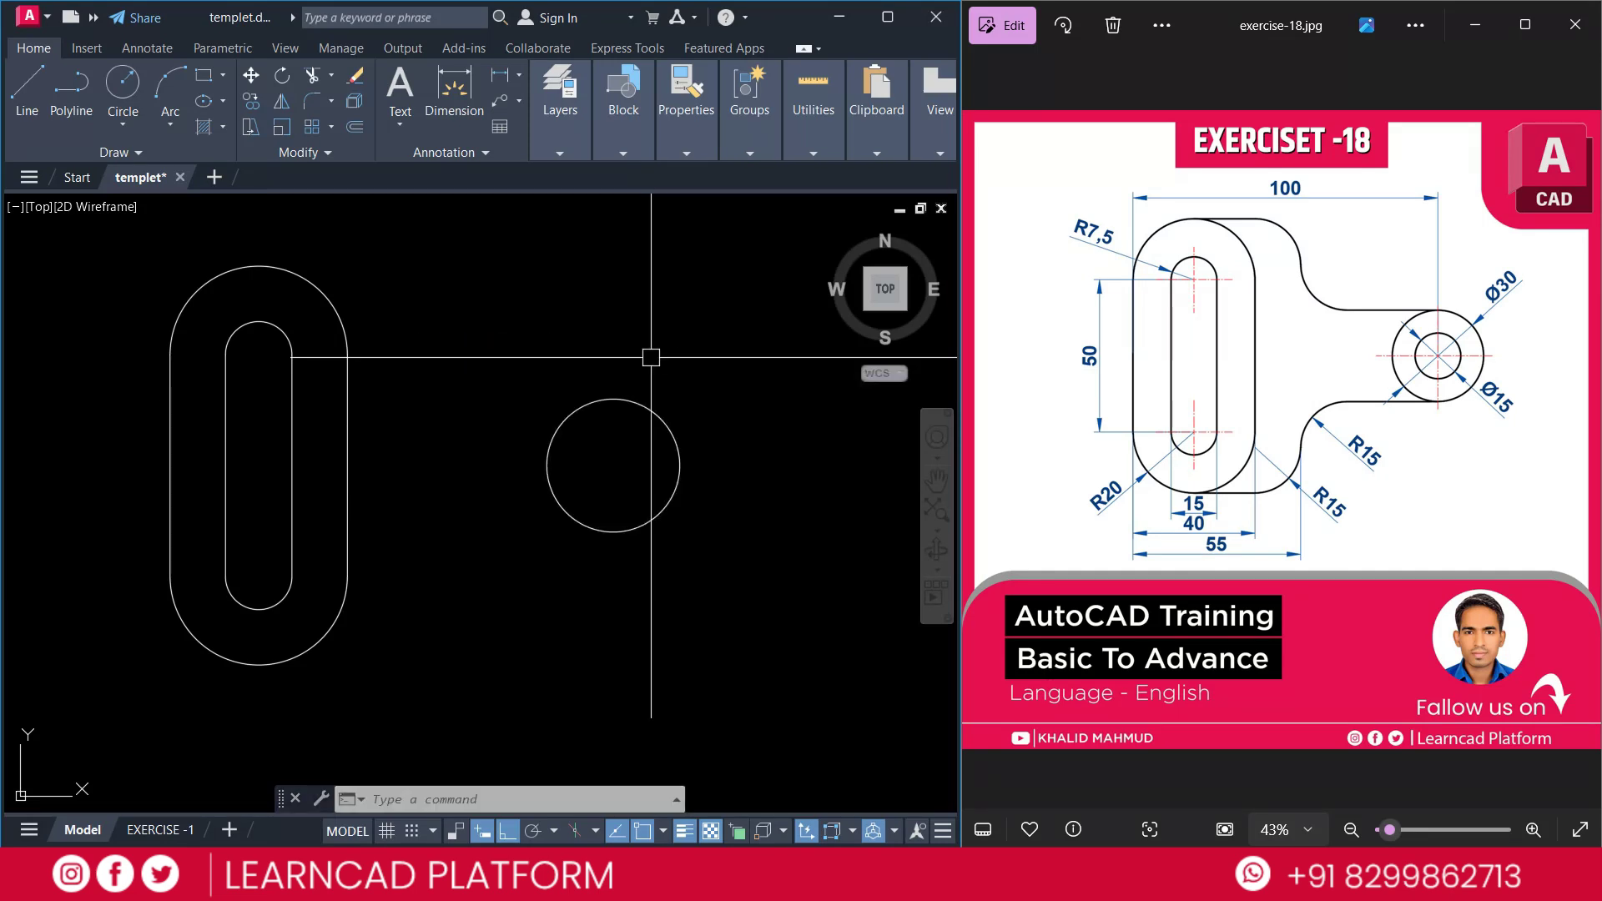
Start a Ø15 circle at the Ø30 circle's centre
type("C")
key("Return")
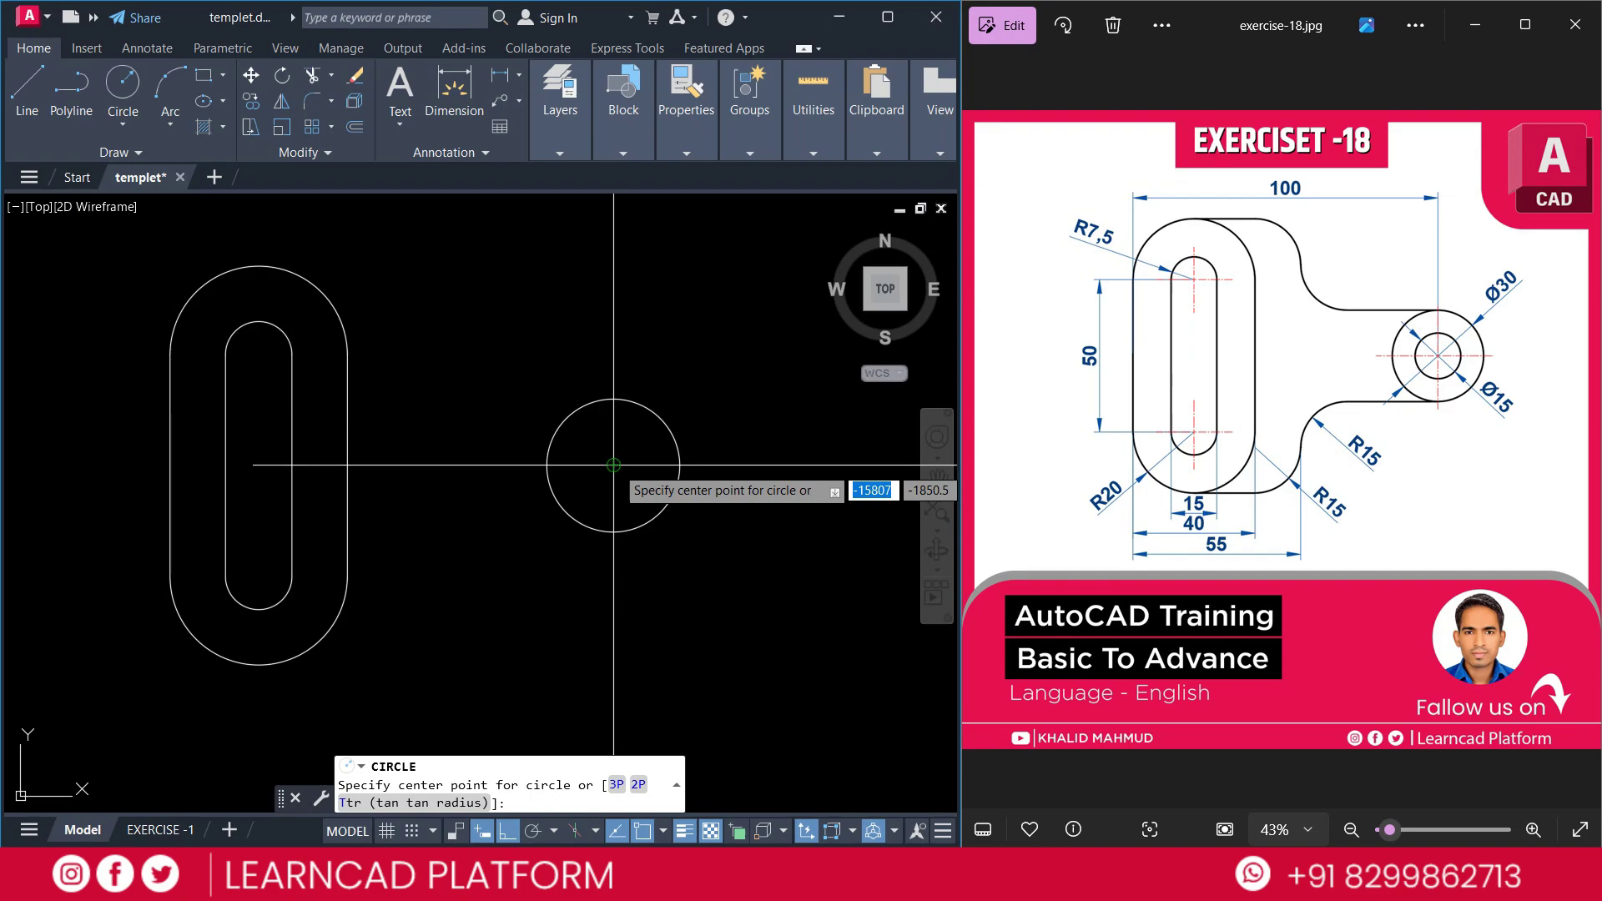
left_click(613, 466)
type("d")
key("Return")
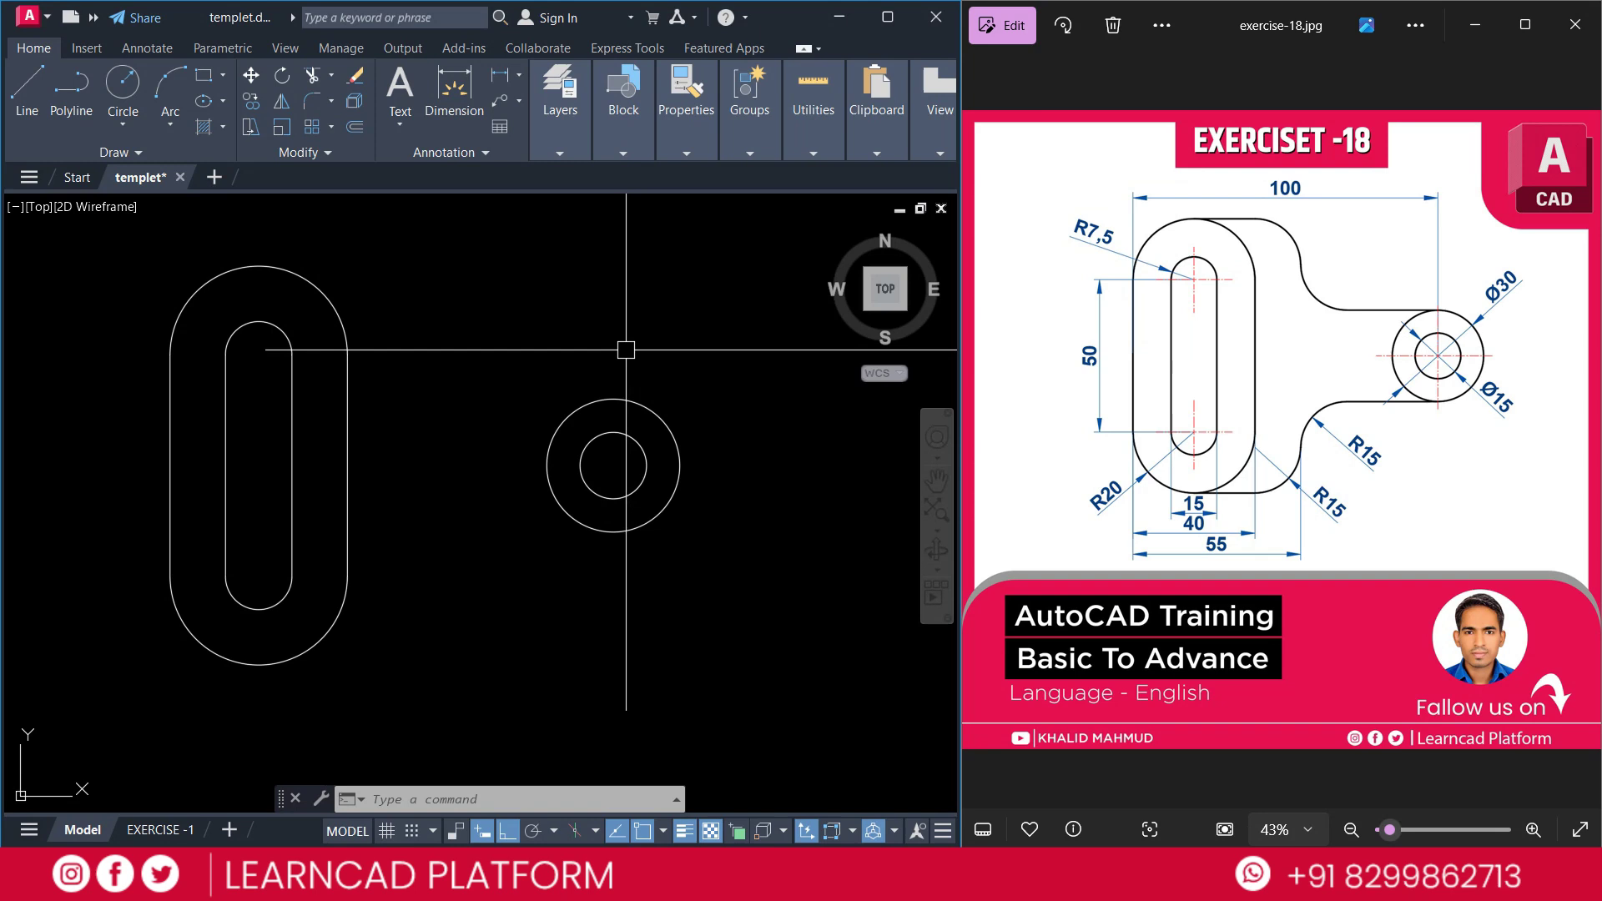
Draw a horizontal line from the ring's top toward the slot
type("l")
key("Return")
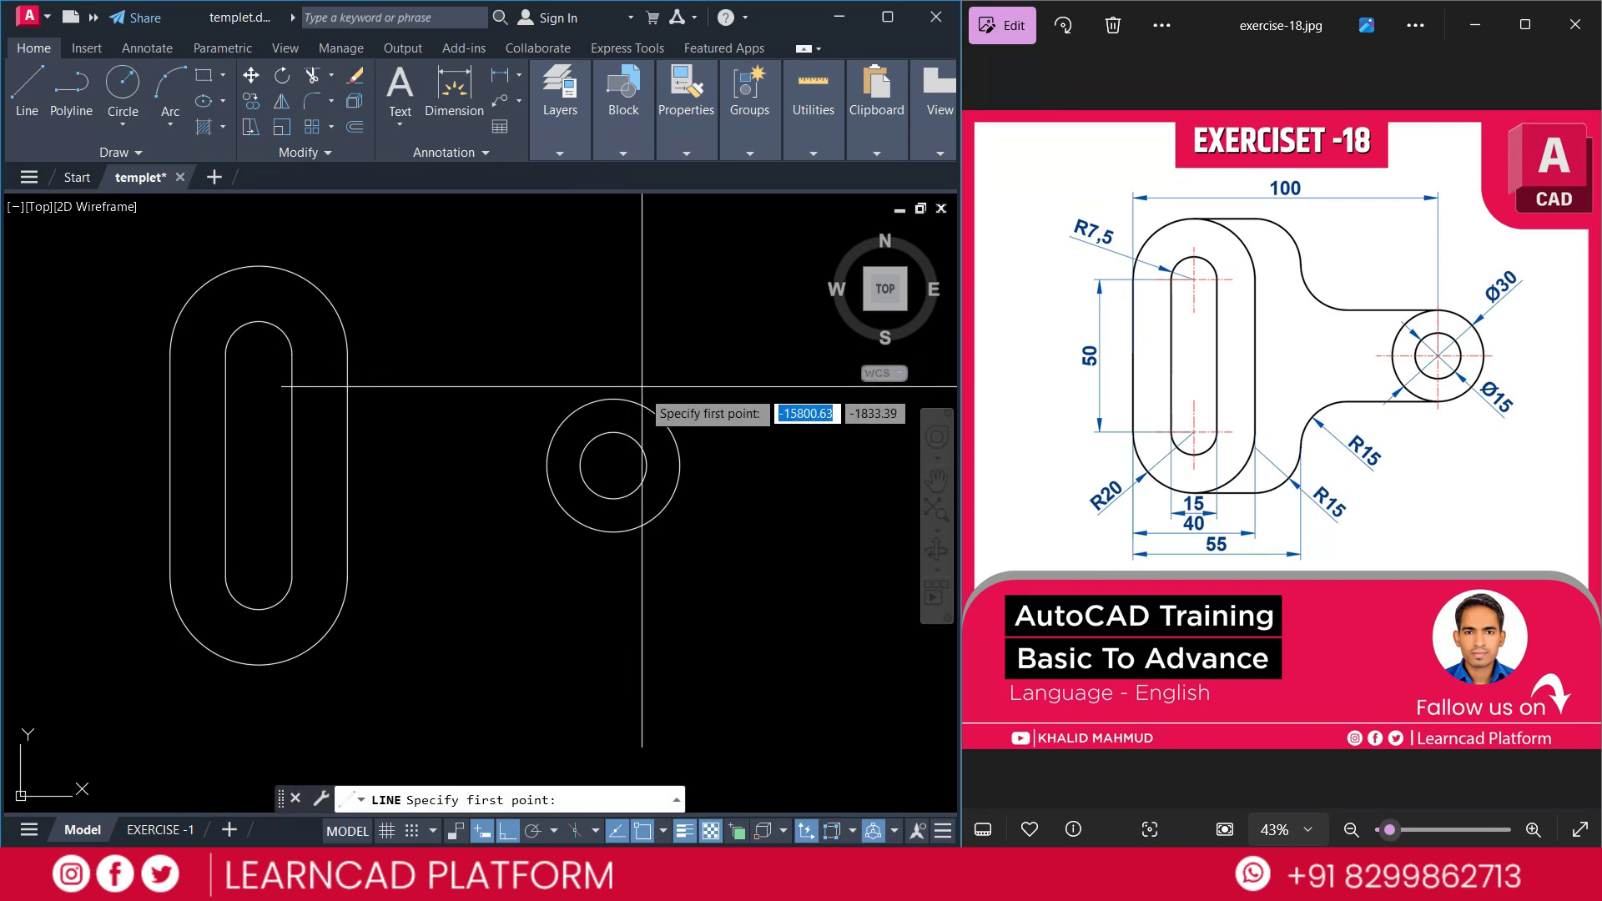
left_click(613, 399)
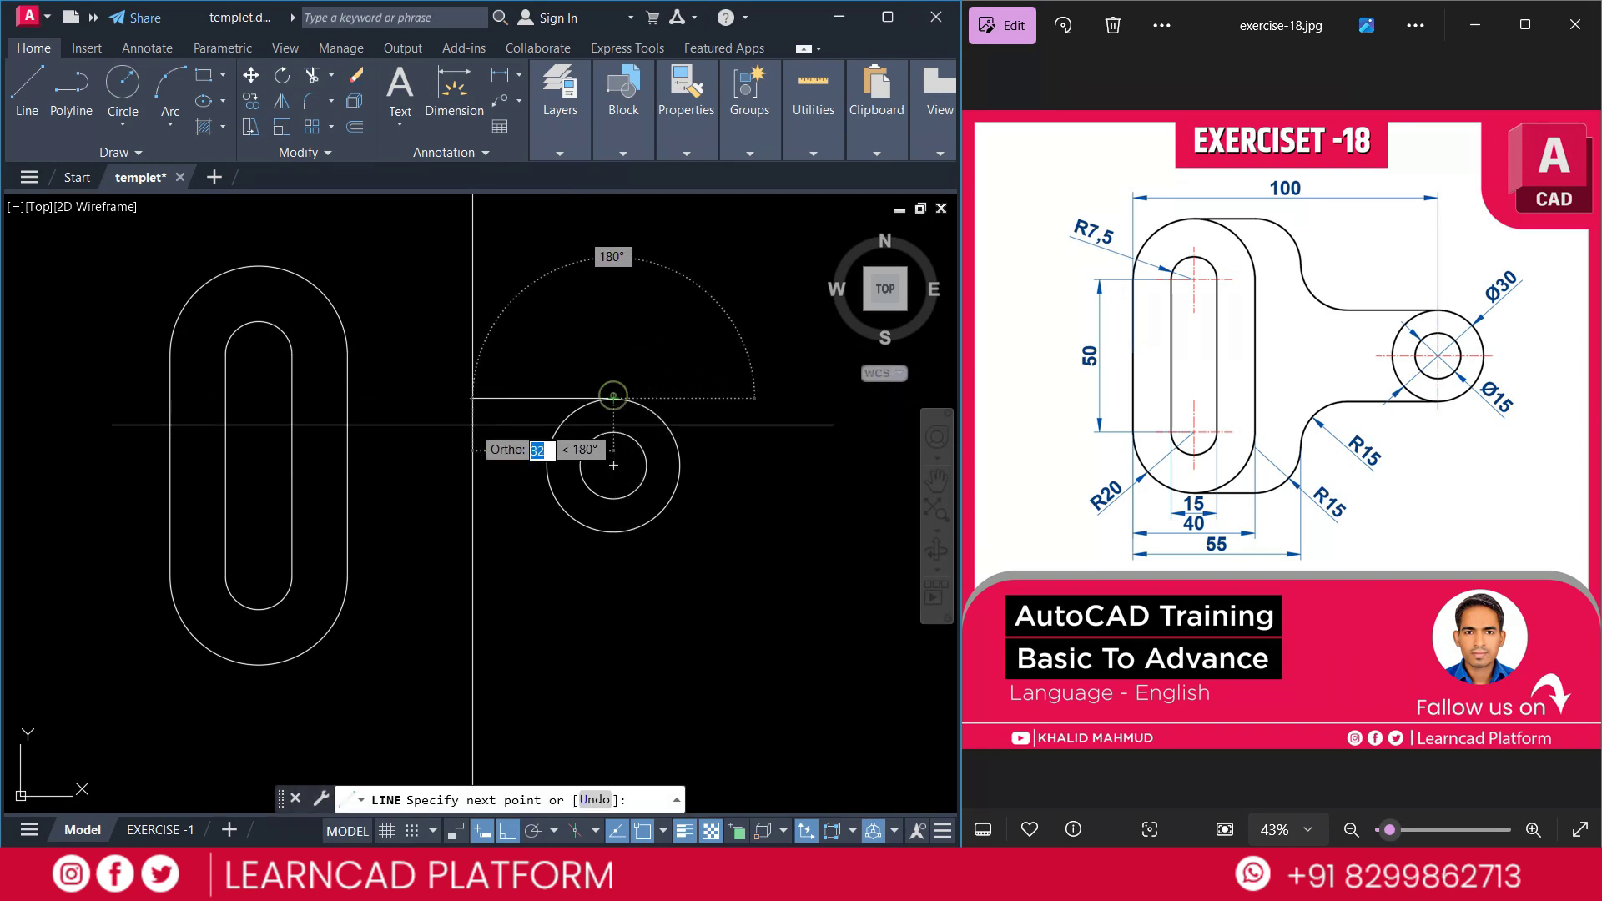
left_click(417, 426)
key("Return")
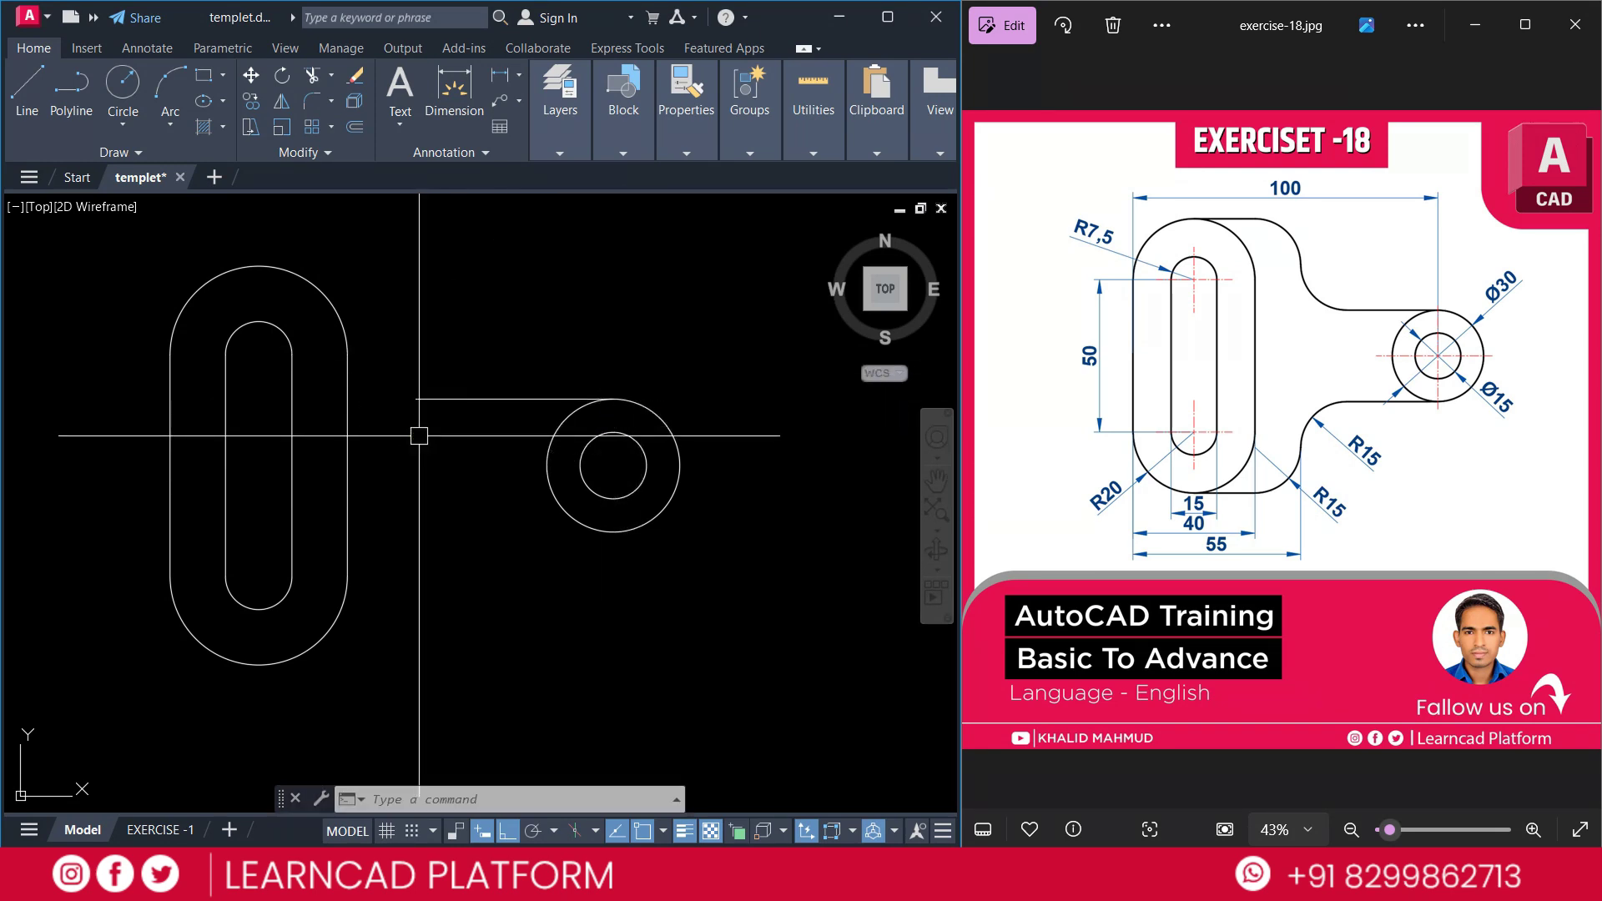
Copy the slot's left outer line 55 units to the right
left_click(169, 393)
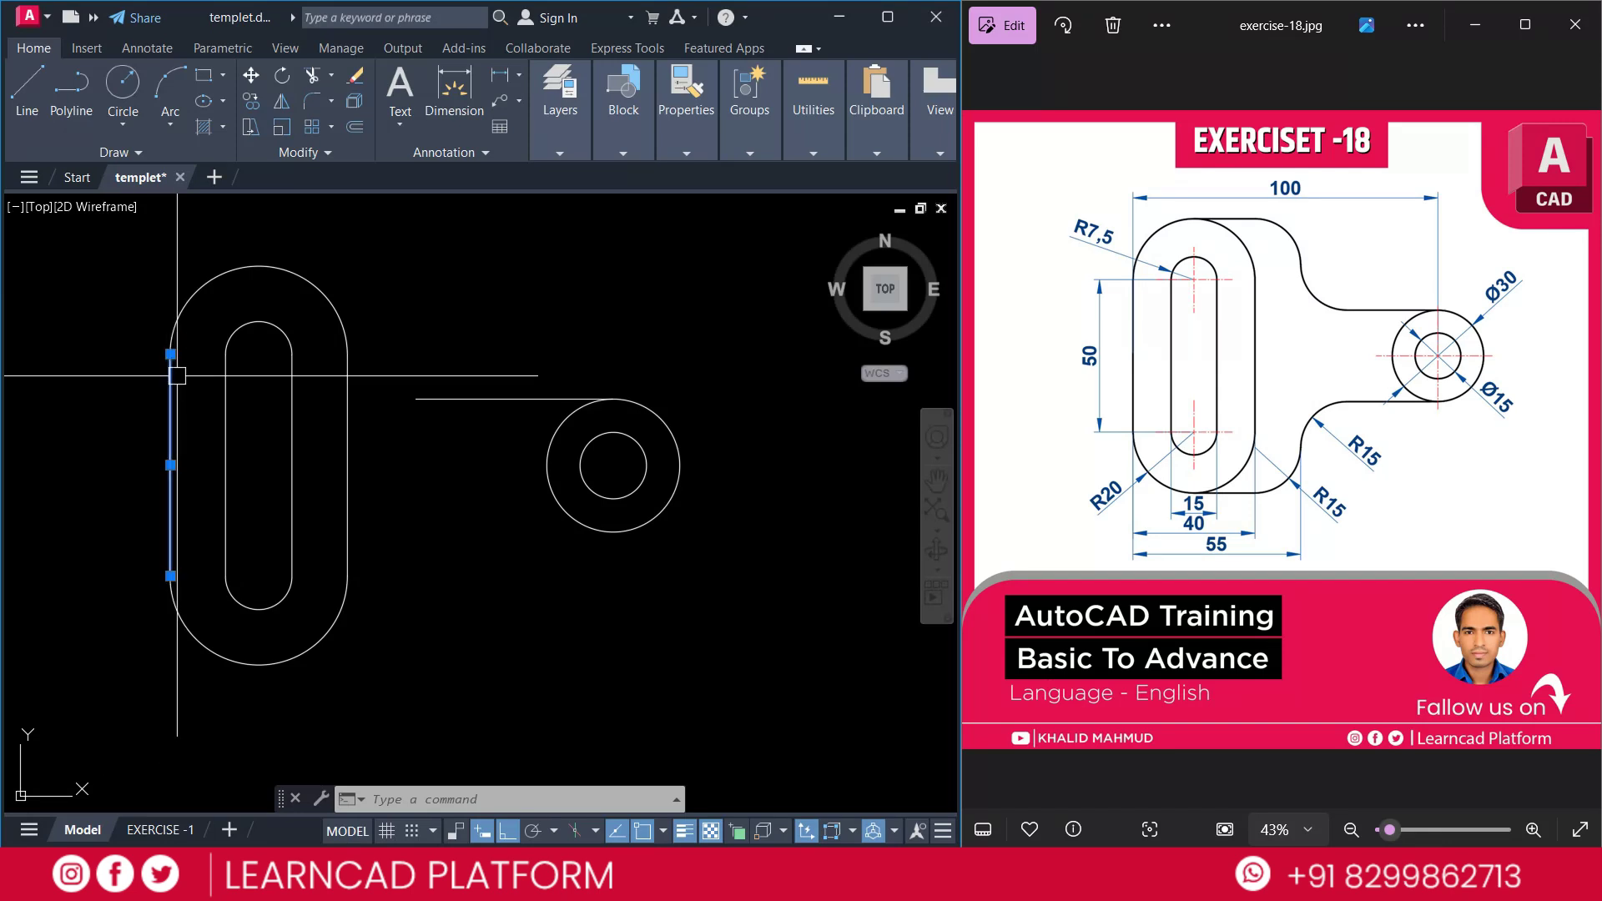
key("Return")
left_click(357, 242)
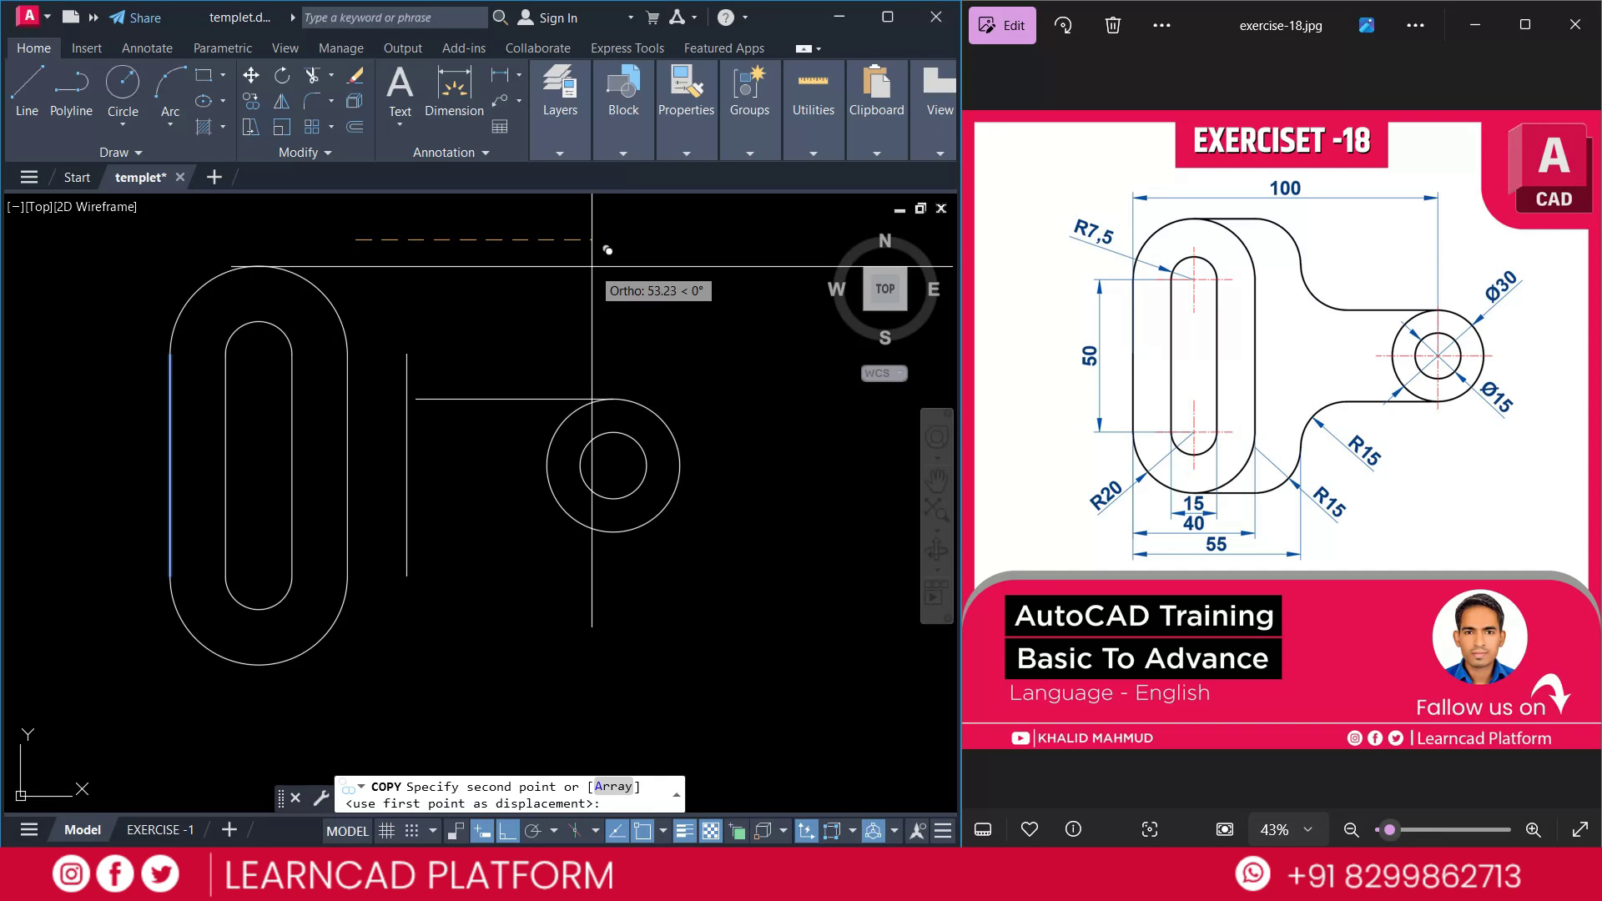
type("55")
key("Return")
key("Return")
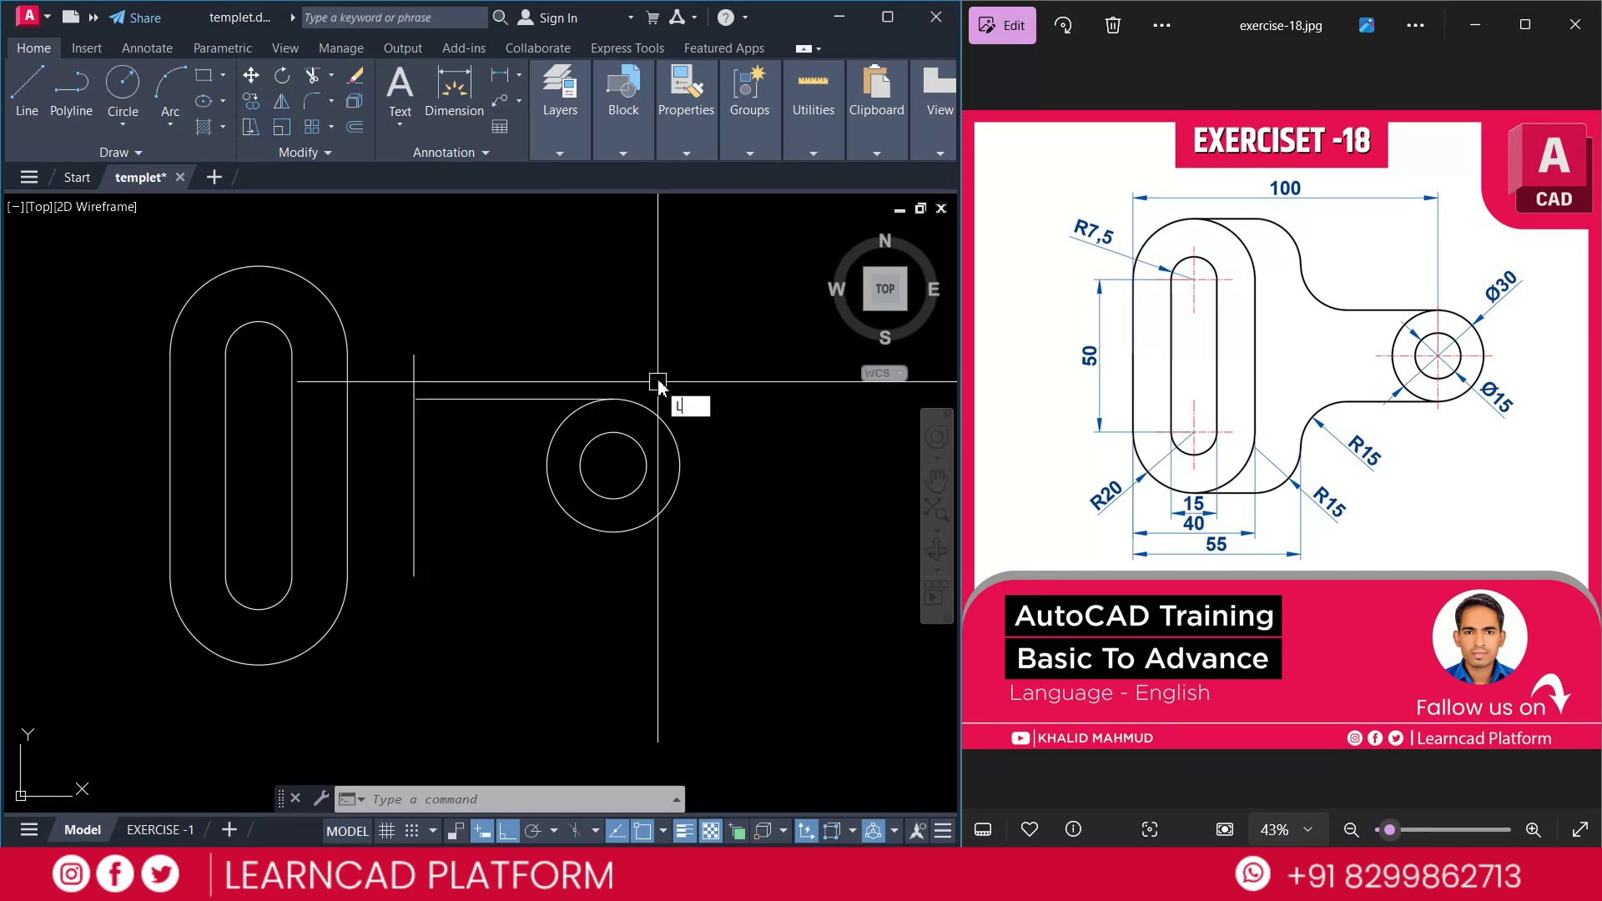
type("l")
key("Return")
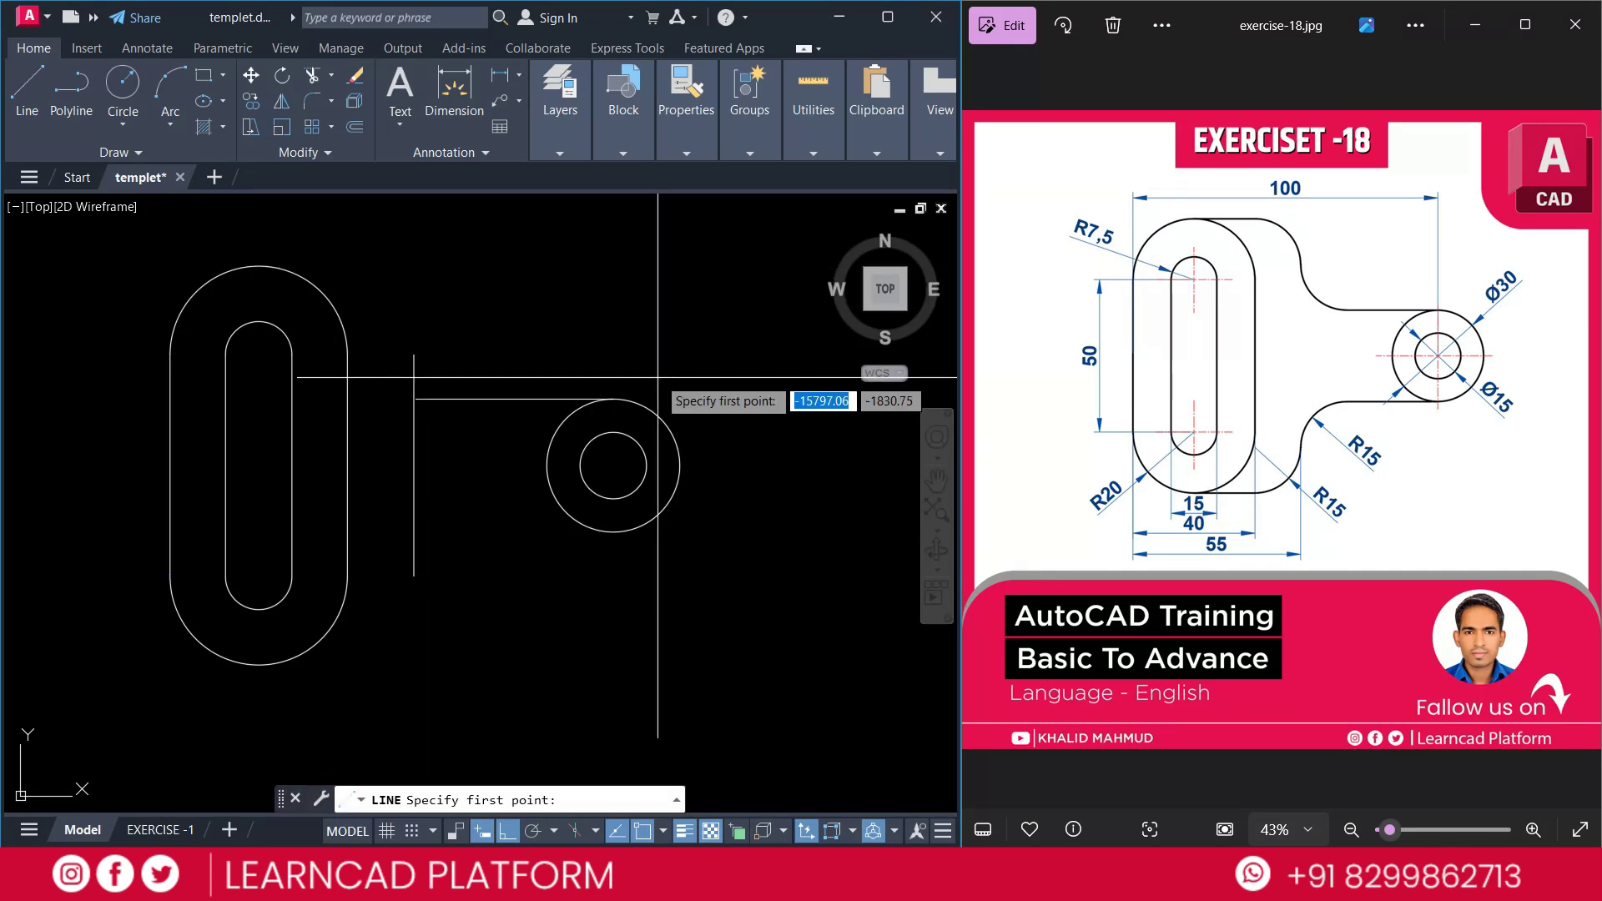
Draw a 70-unit horizontal line from the top of the slot outline
left_click(258, 266)
type("70")
key("Return")
key("Return")
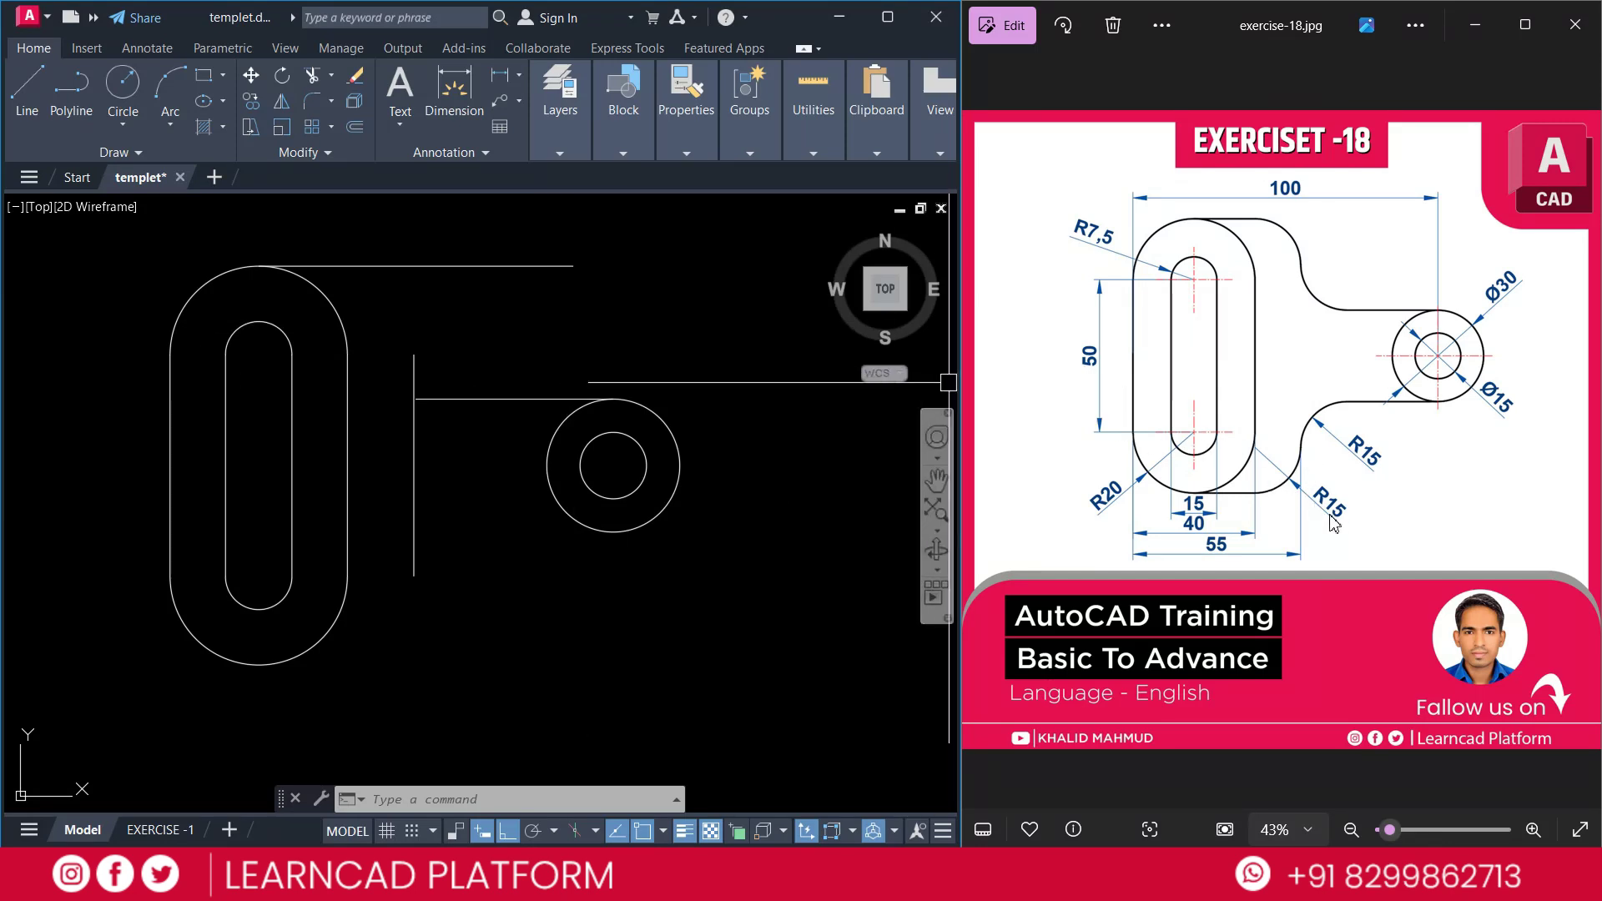
Fillet the top-line/vertical corner and vertical/ring-line corner with radius 15
type("f")
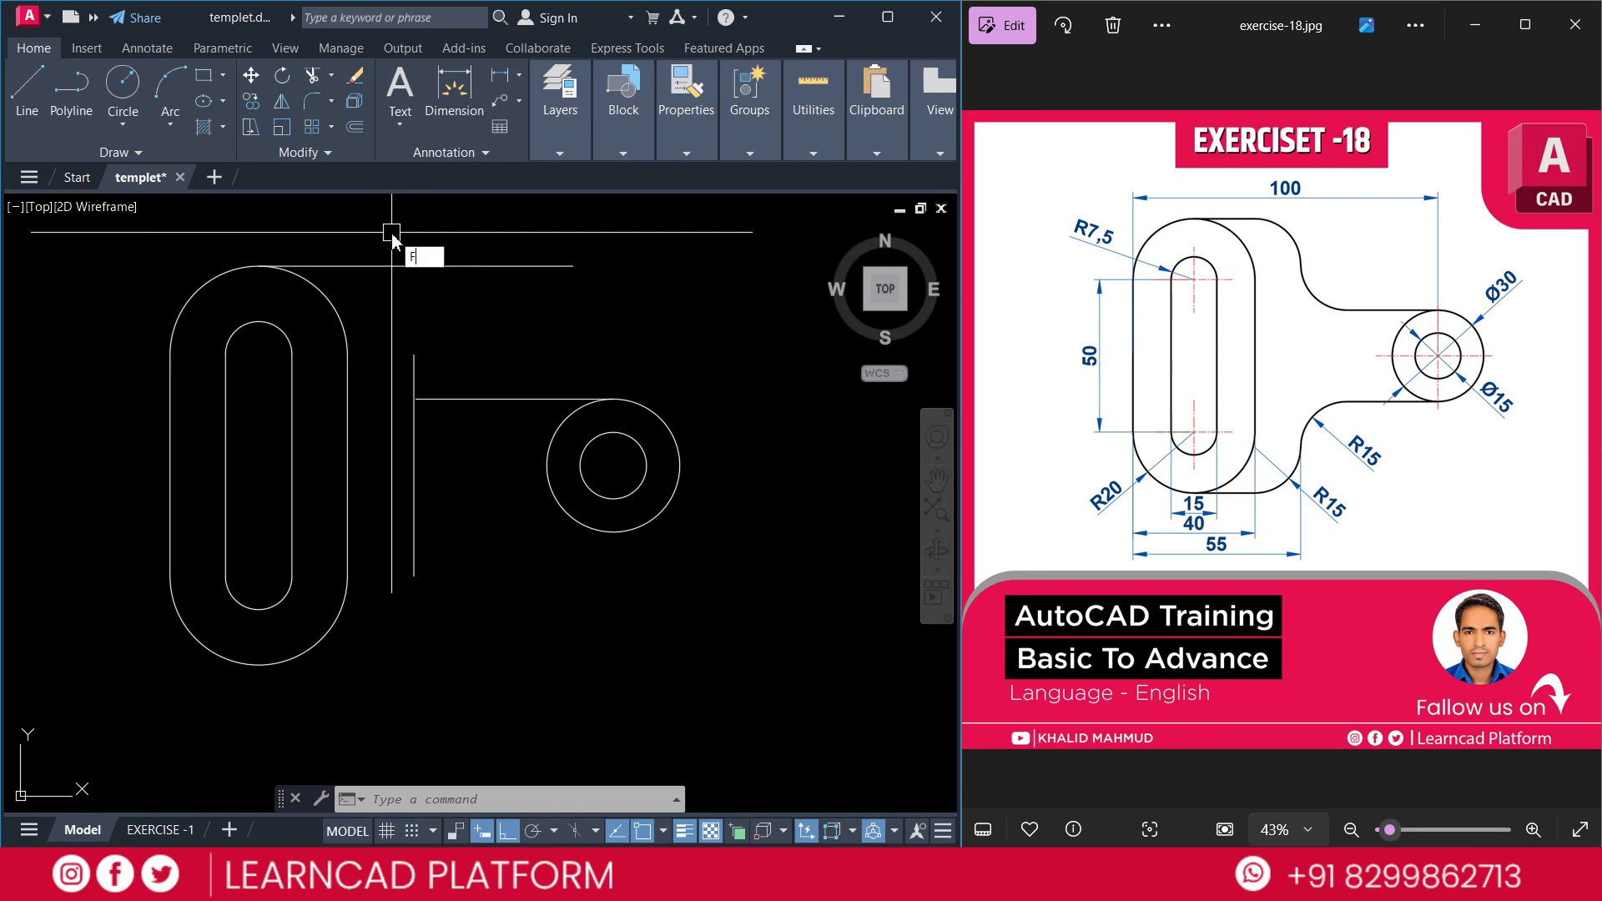
key("Return")
type("R")
key("Return")
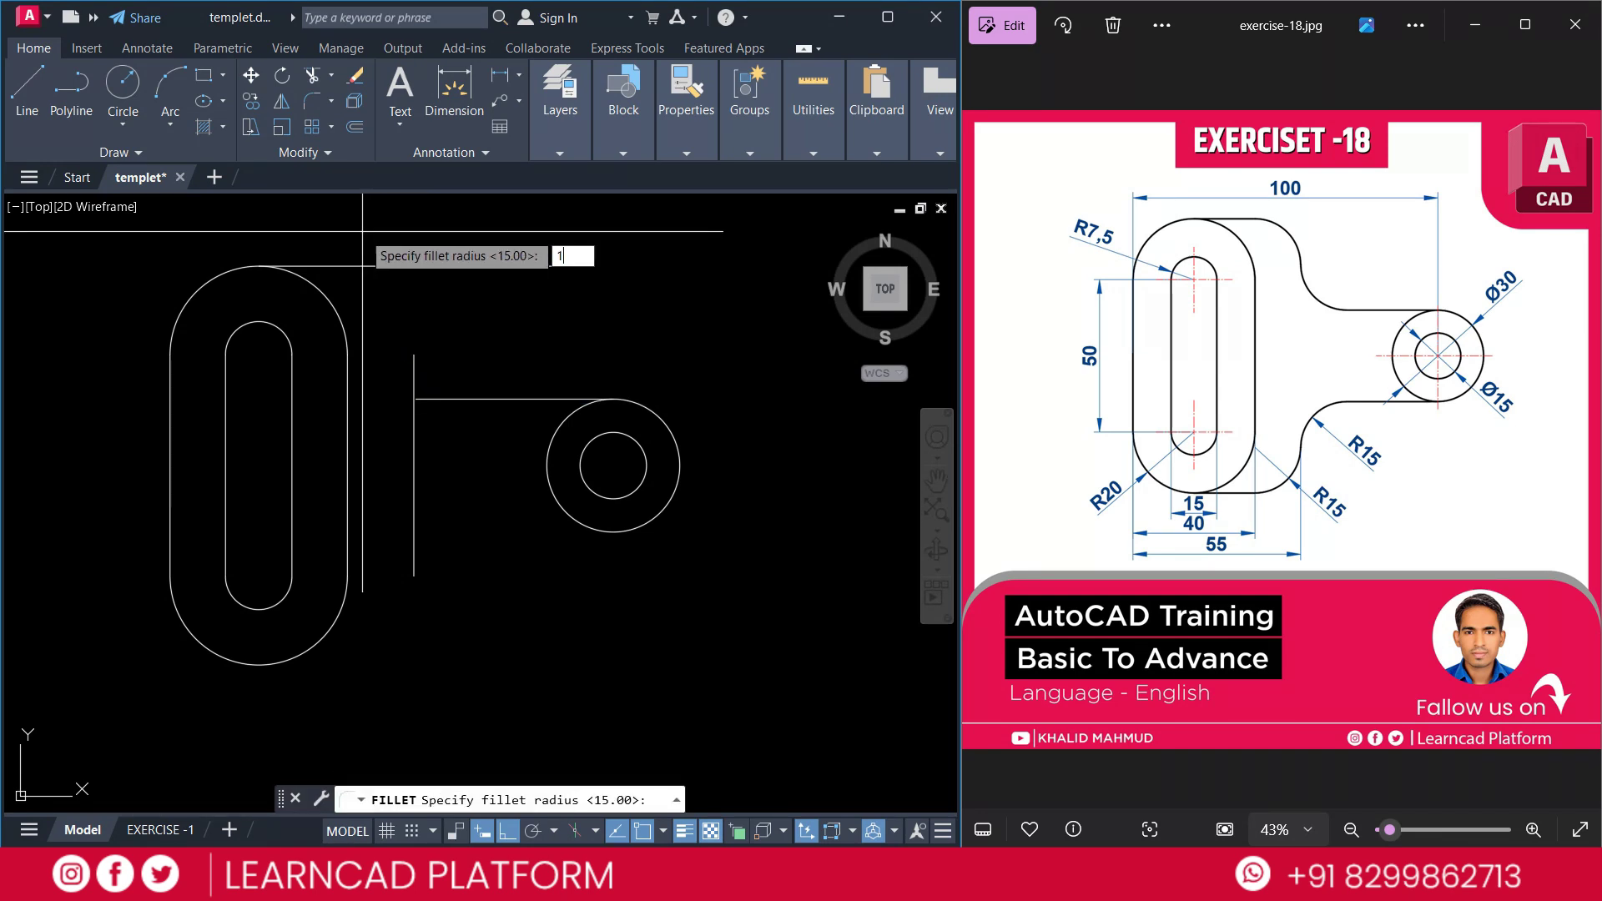
key("Return")
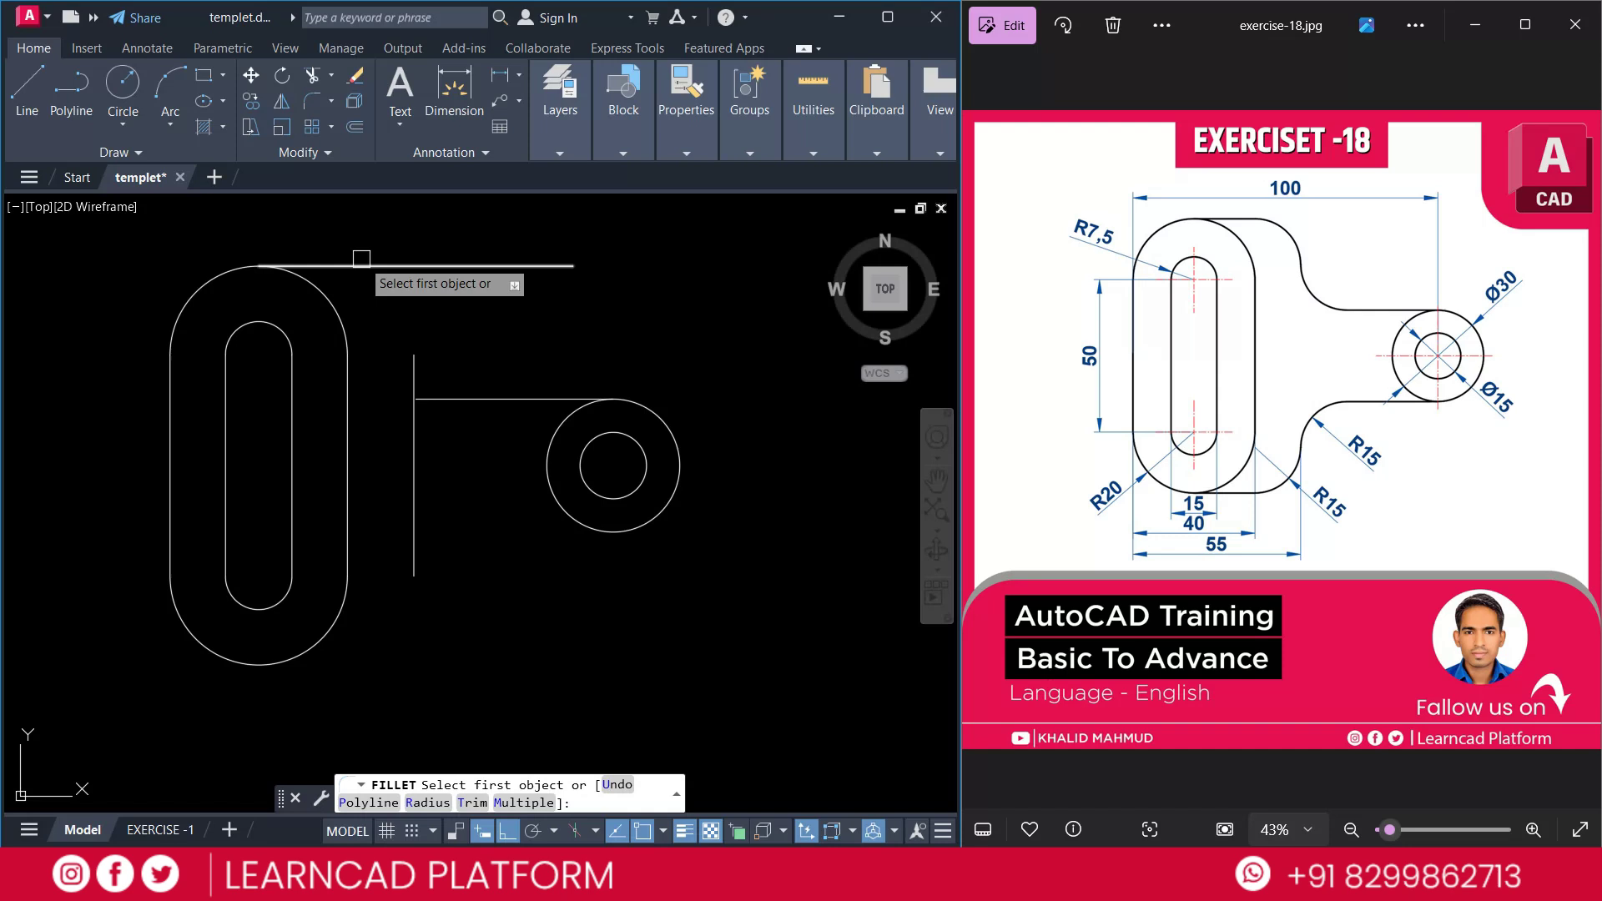
left_click(368, 266)
left_click(410, 380)
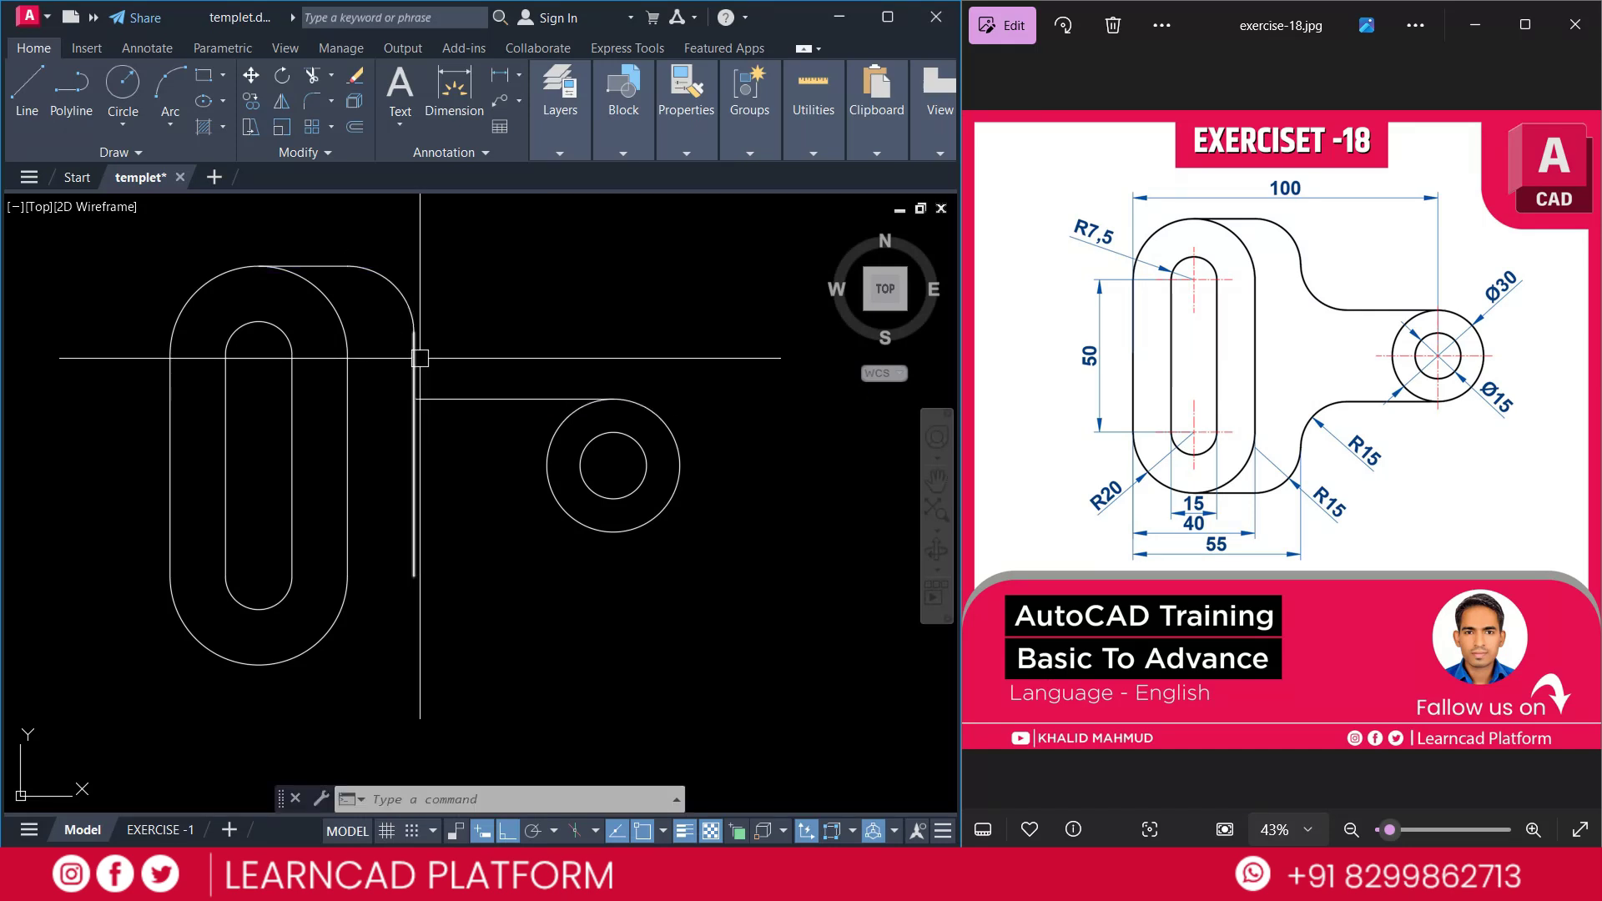
key("Return")
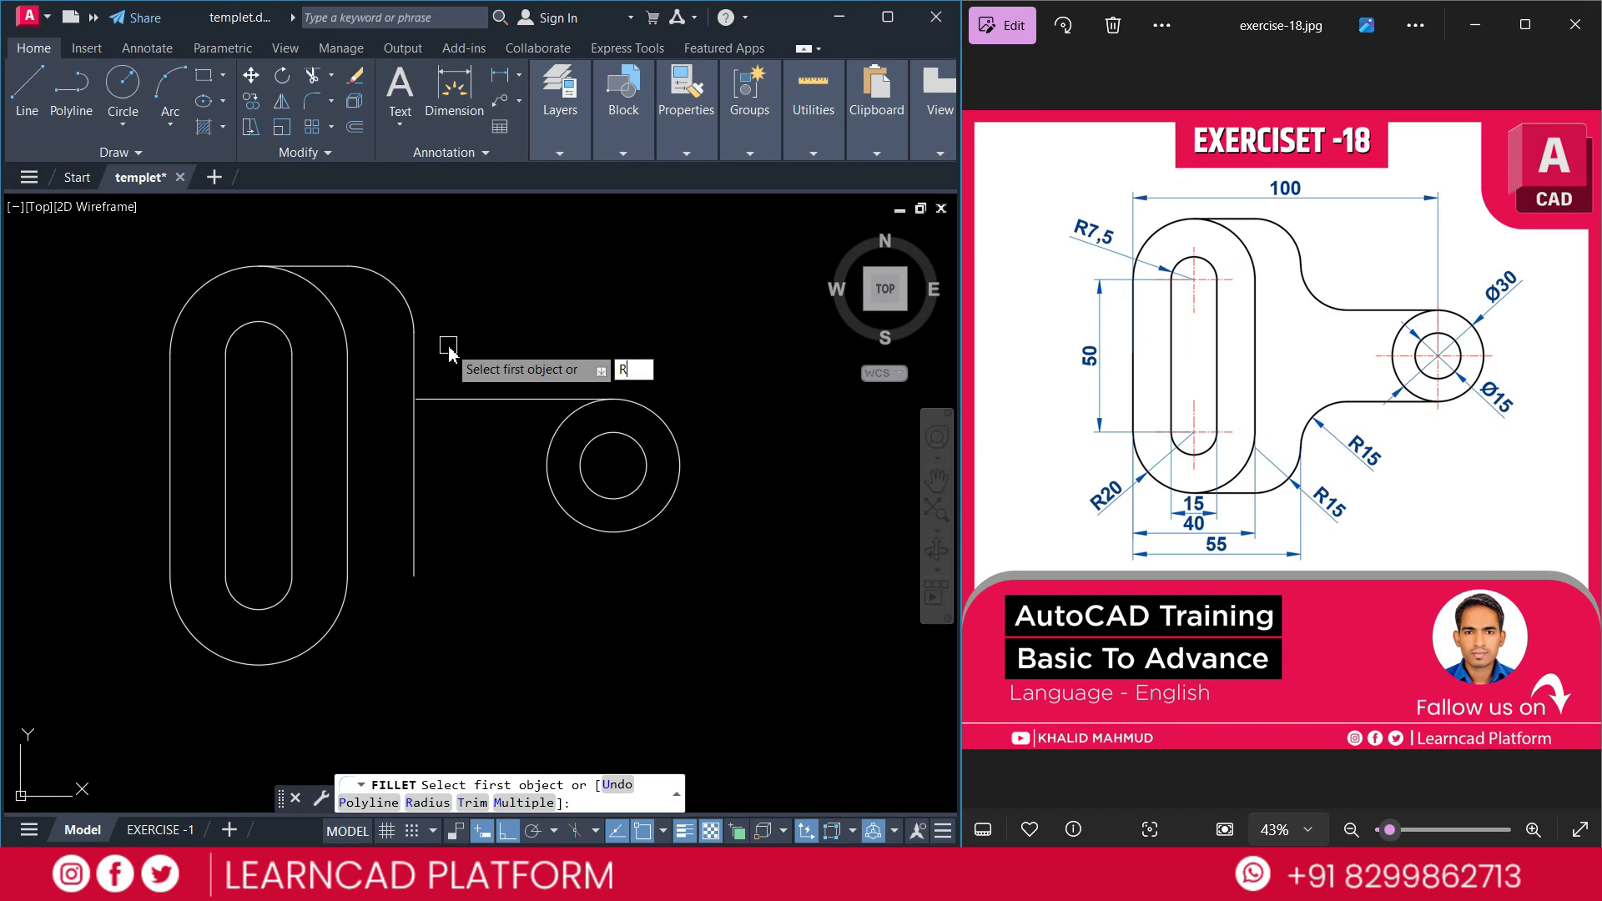
key("Return")
key("Return")
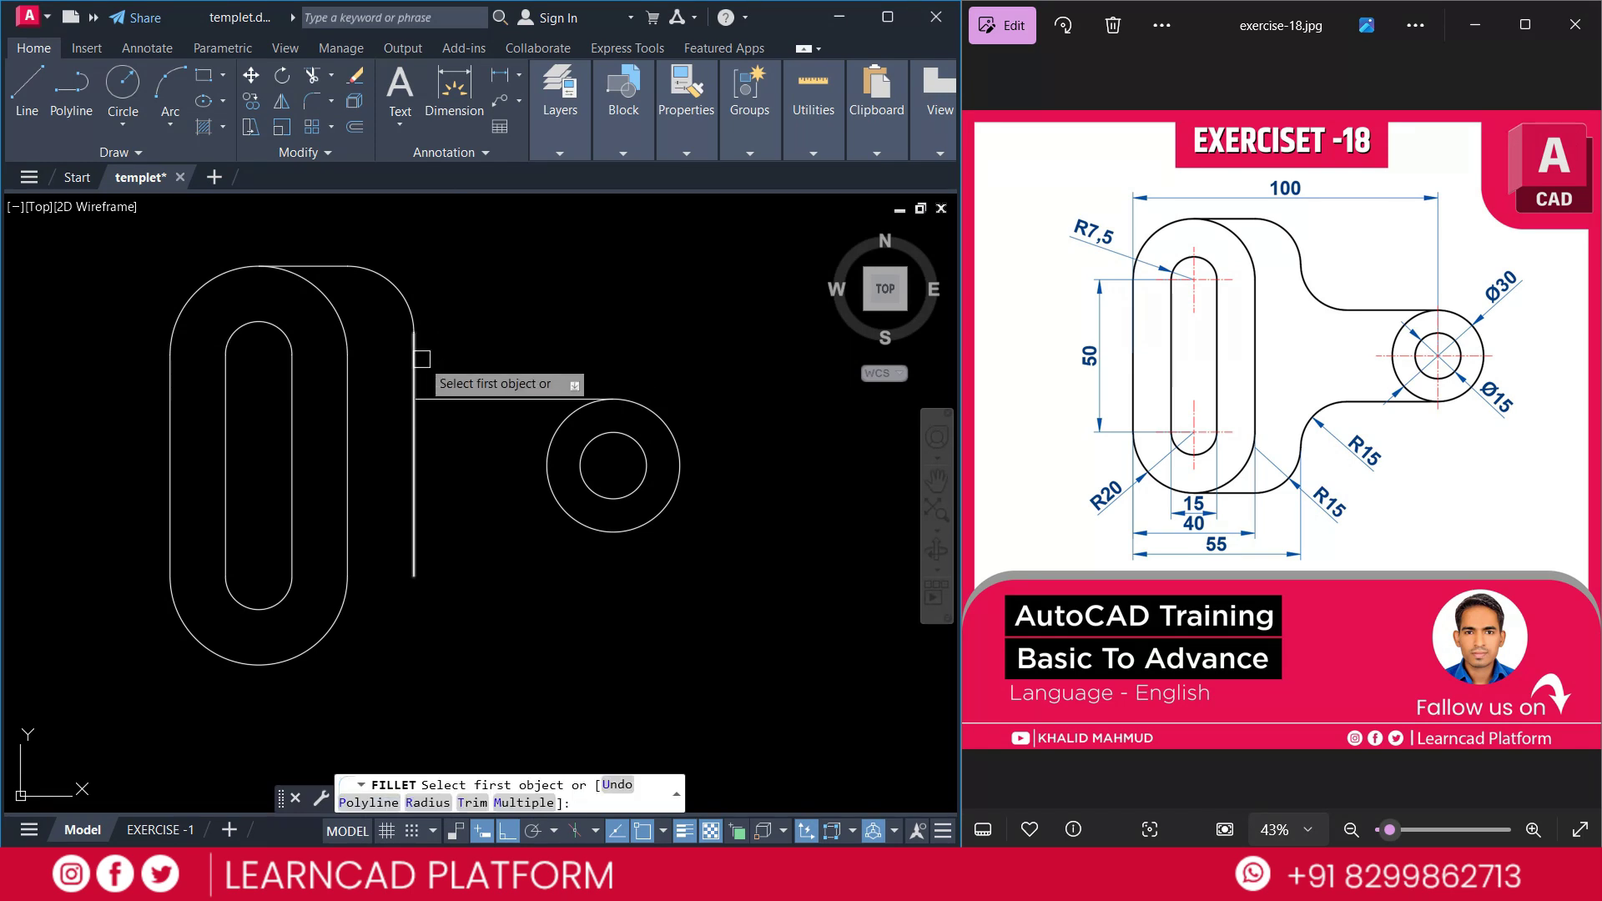
left_click(419, 360)
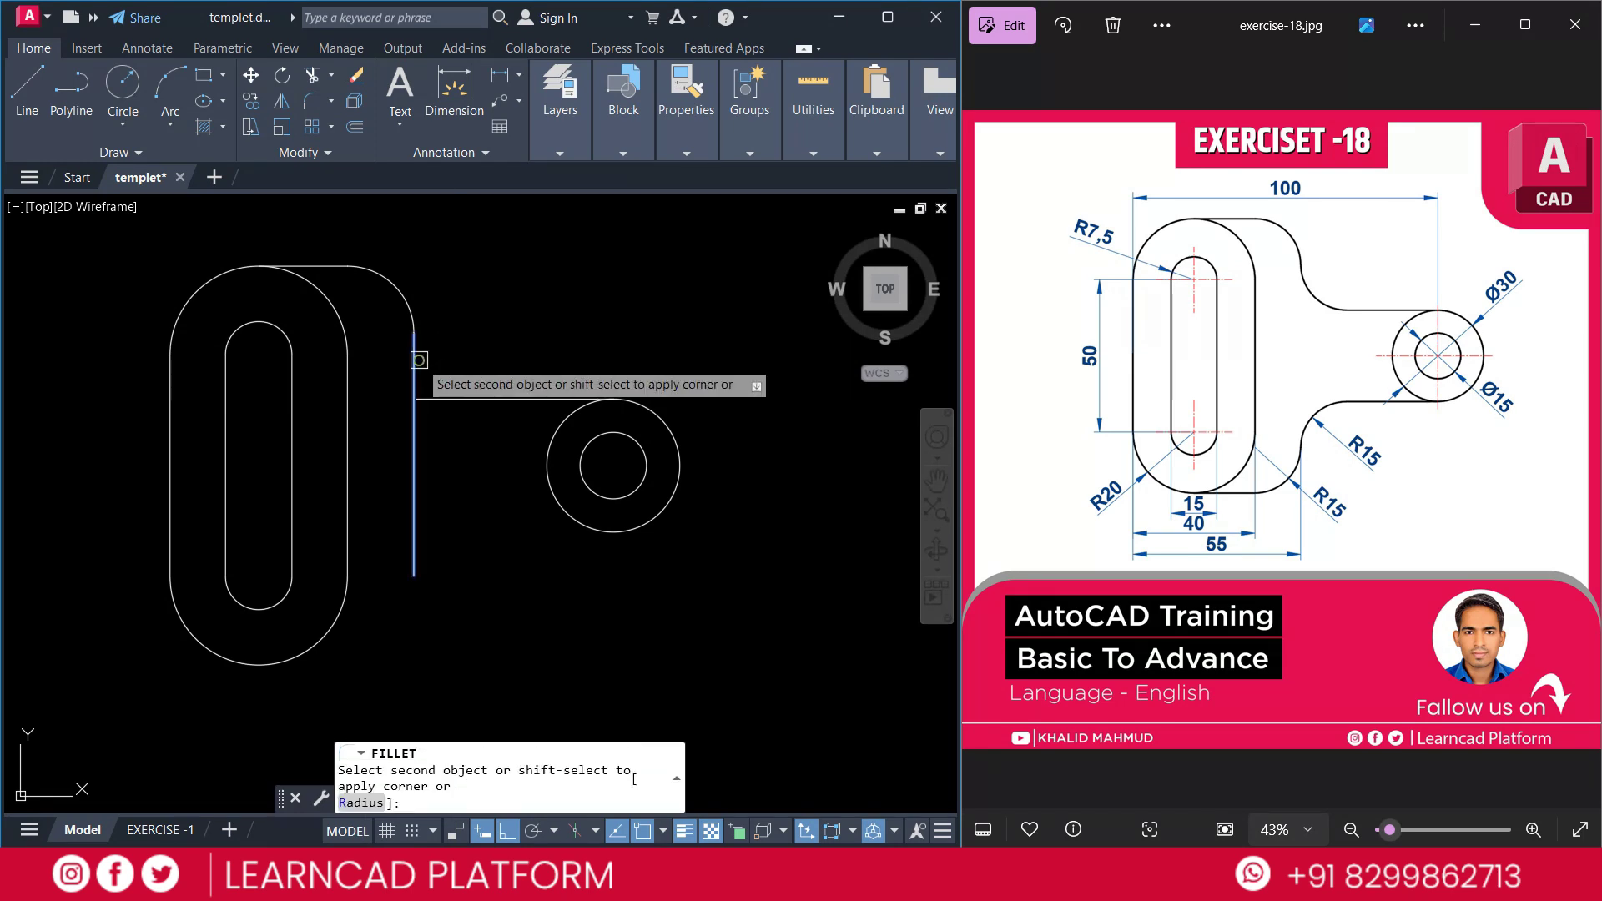
left_click(510, 404)
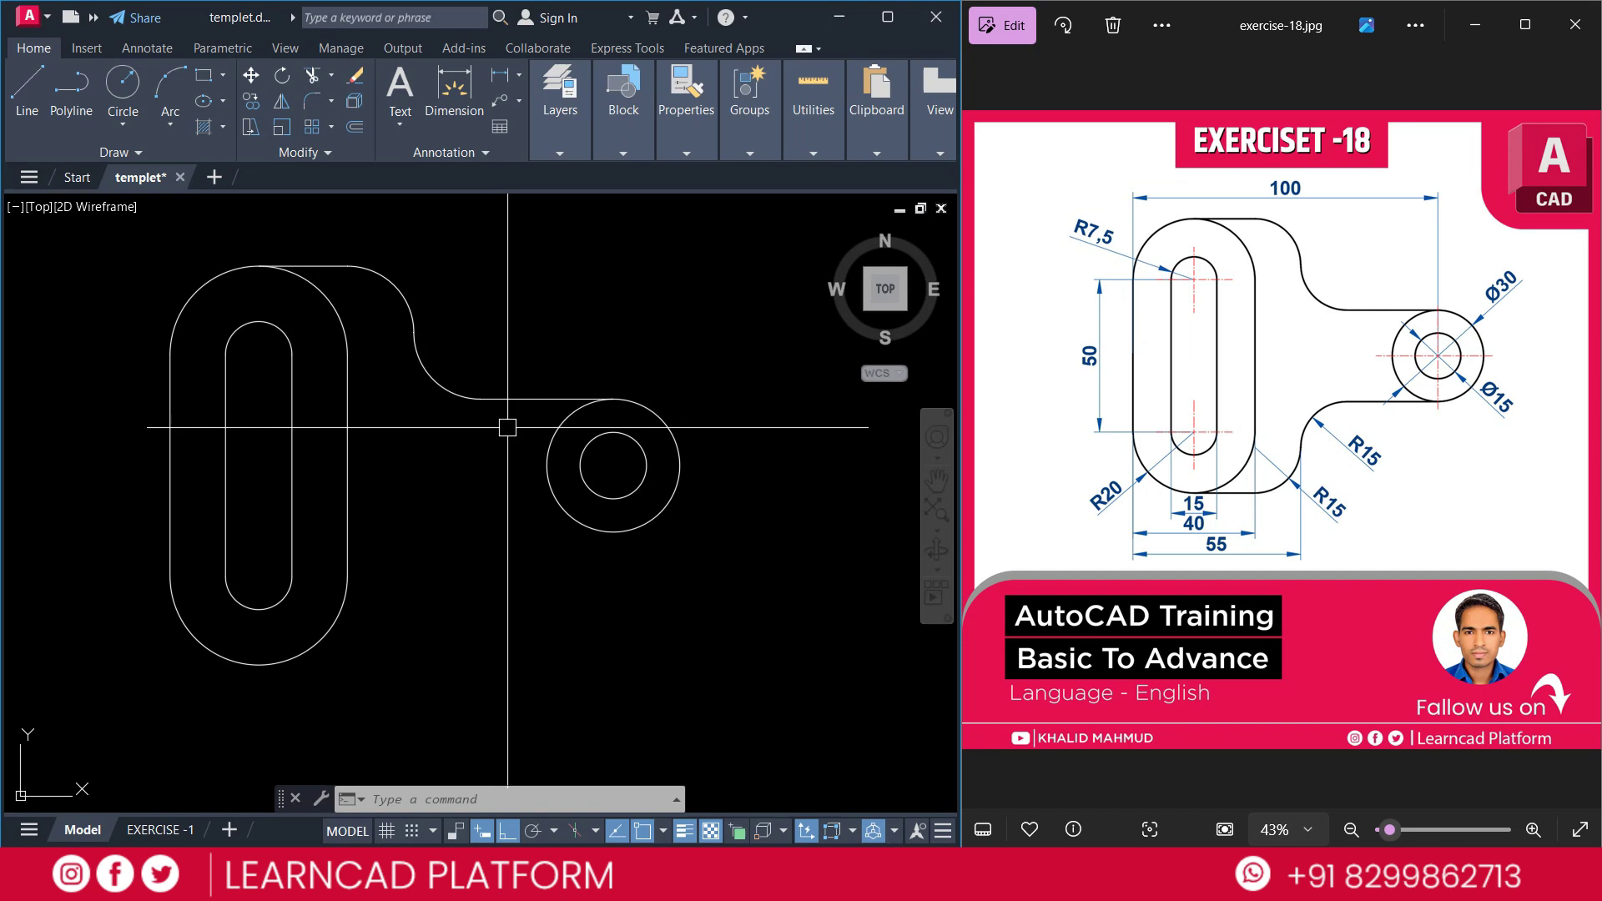
left_click(508, 427)
Mirror the neck outline about the ring's horizontal centreline, keeping the original
left_click(398, 256)
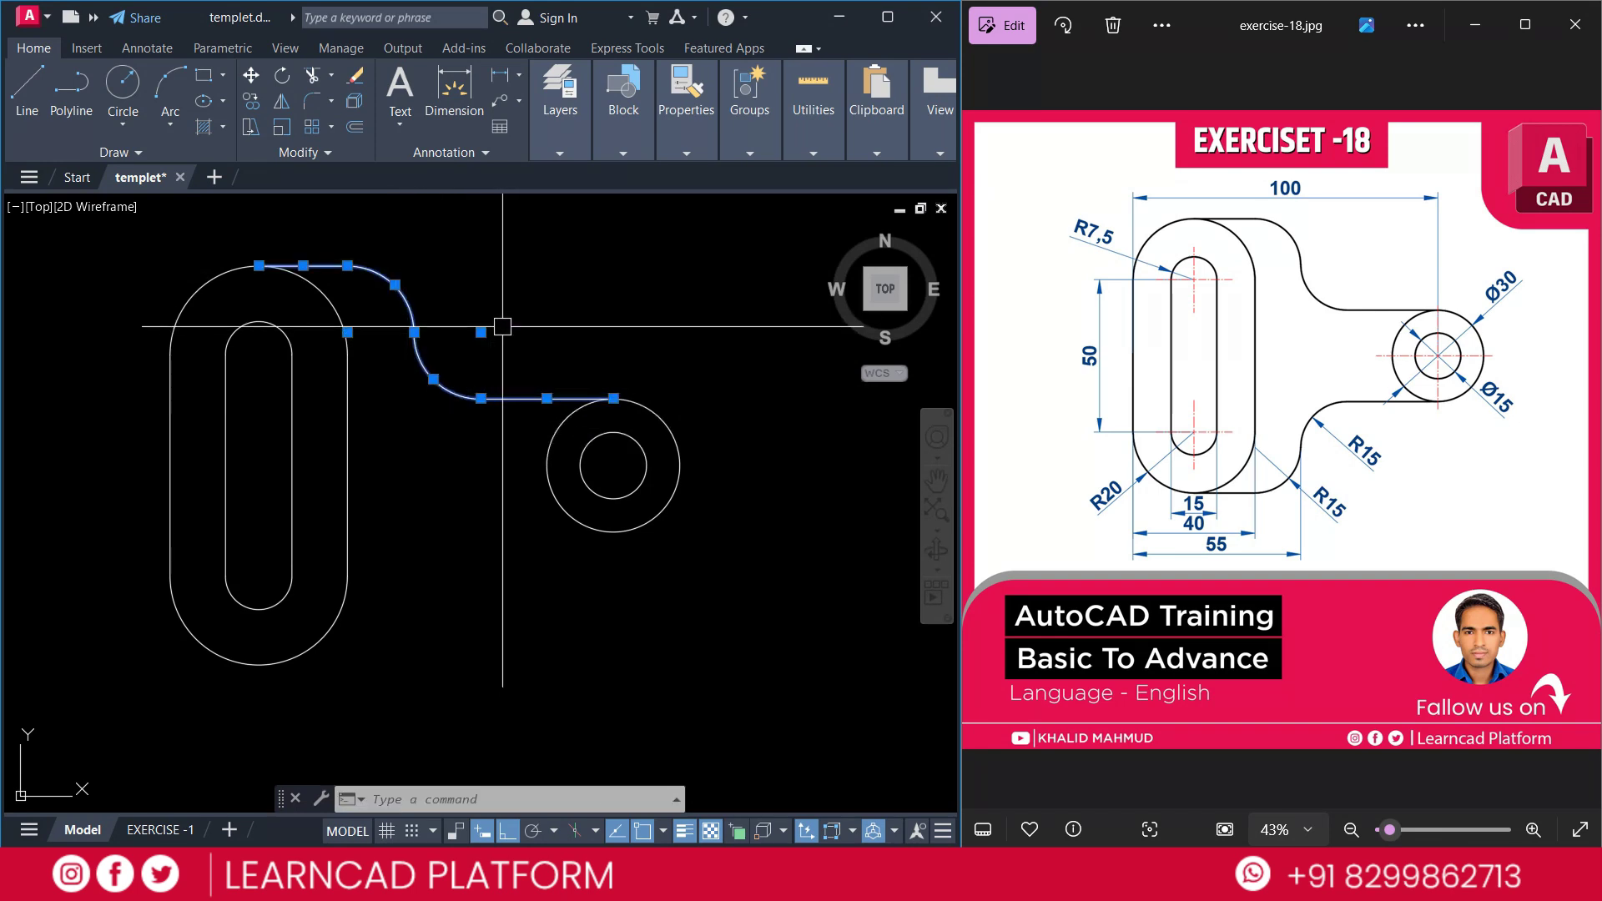
type("MI")
key("Return")
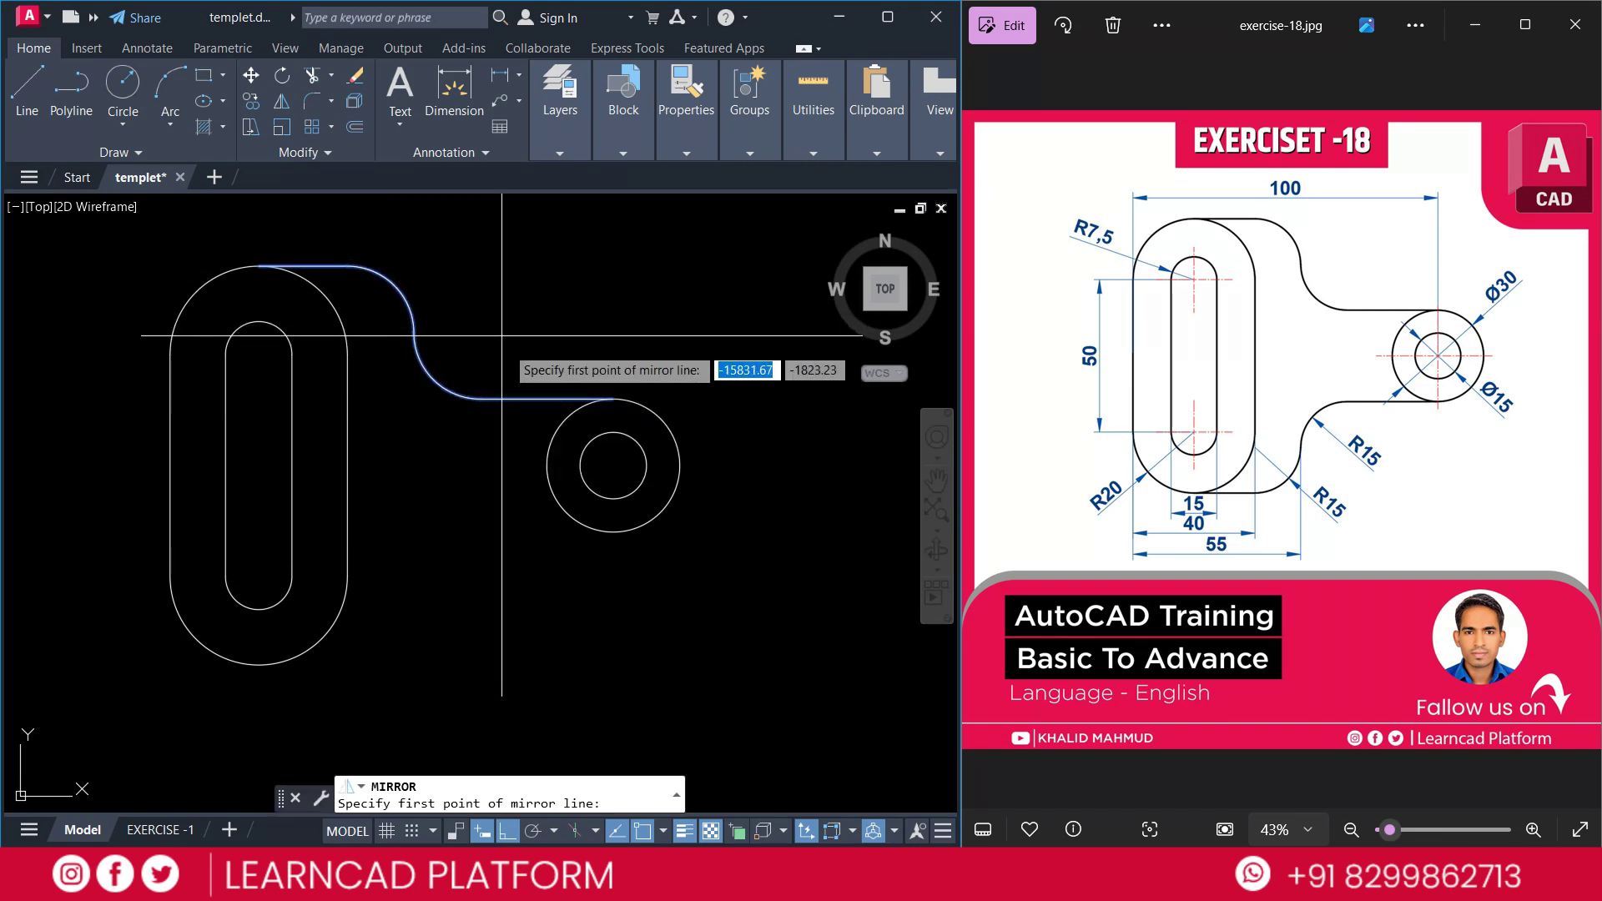
left_click(613, 465)
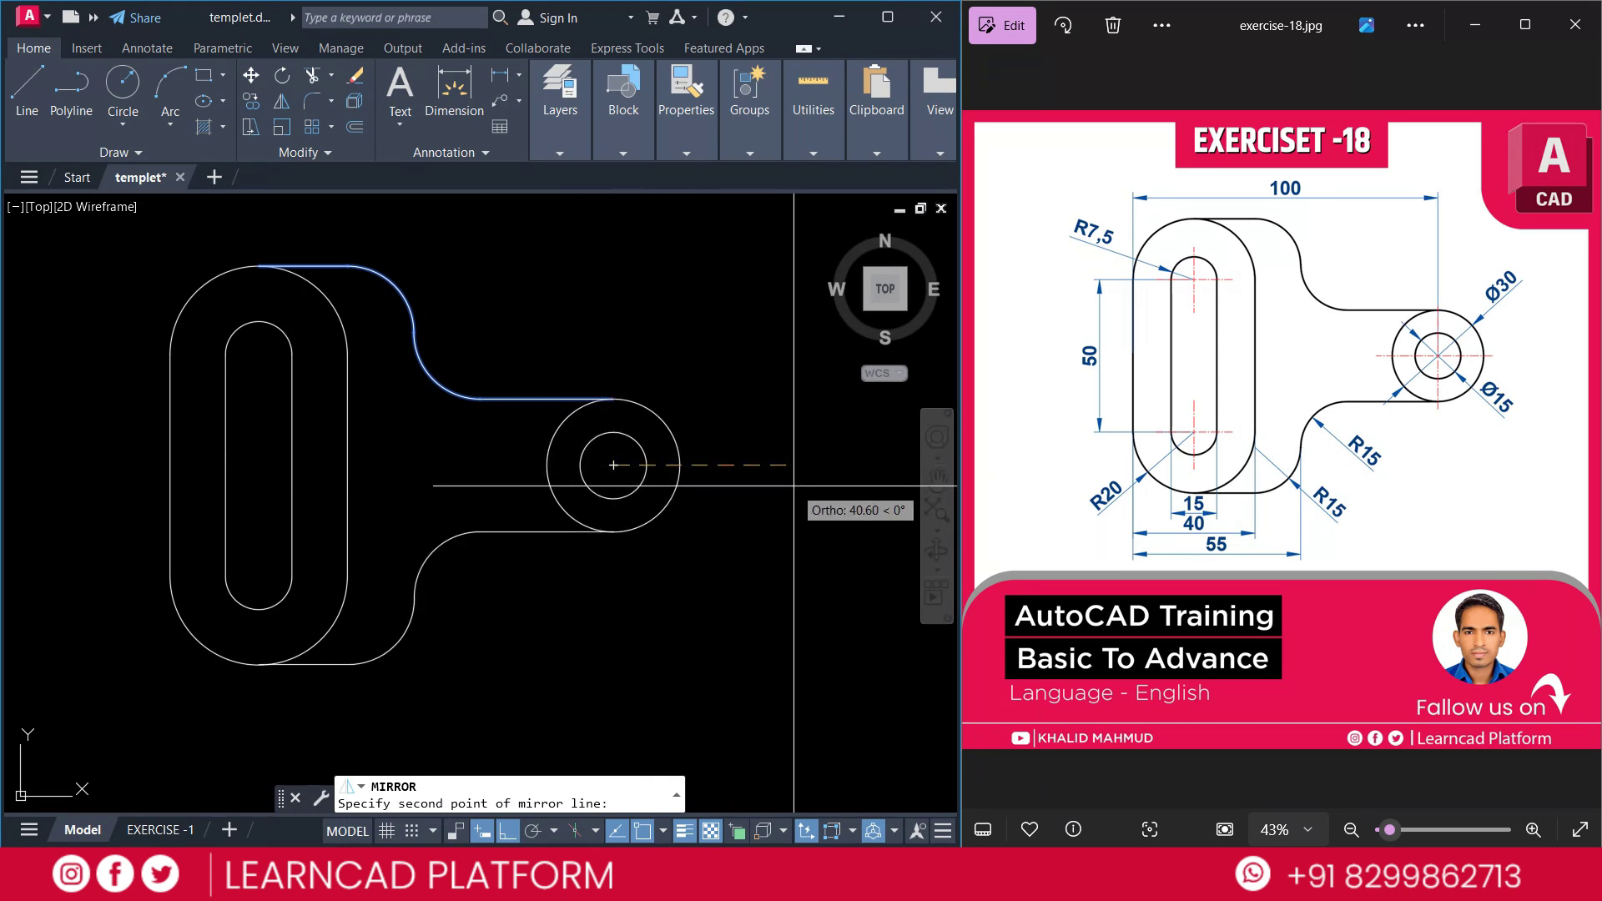
left_click(680, 465)
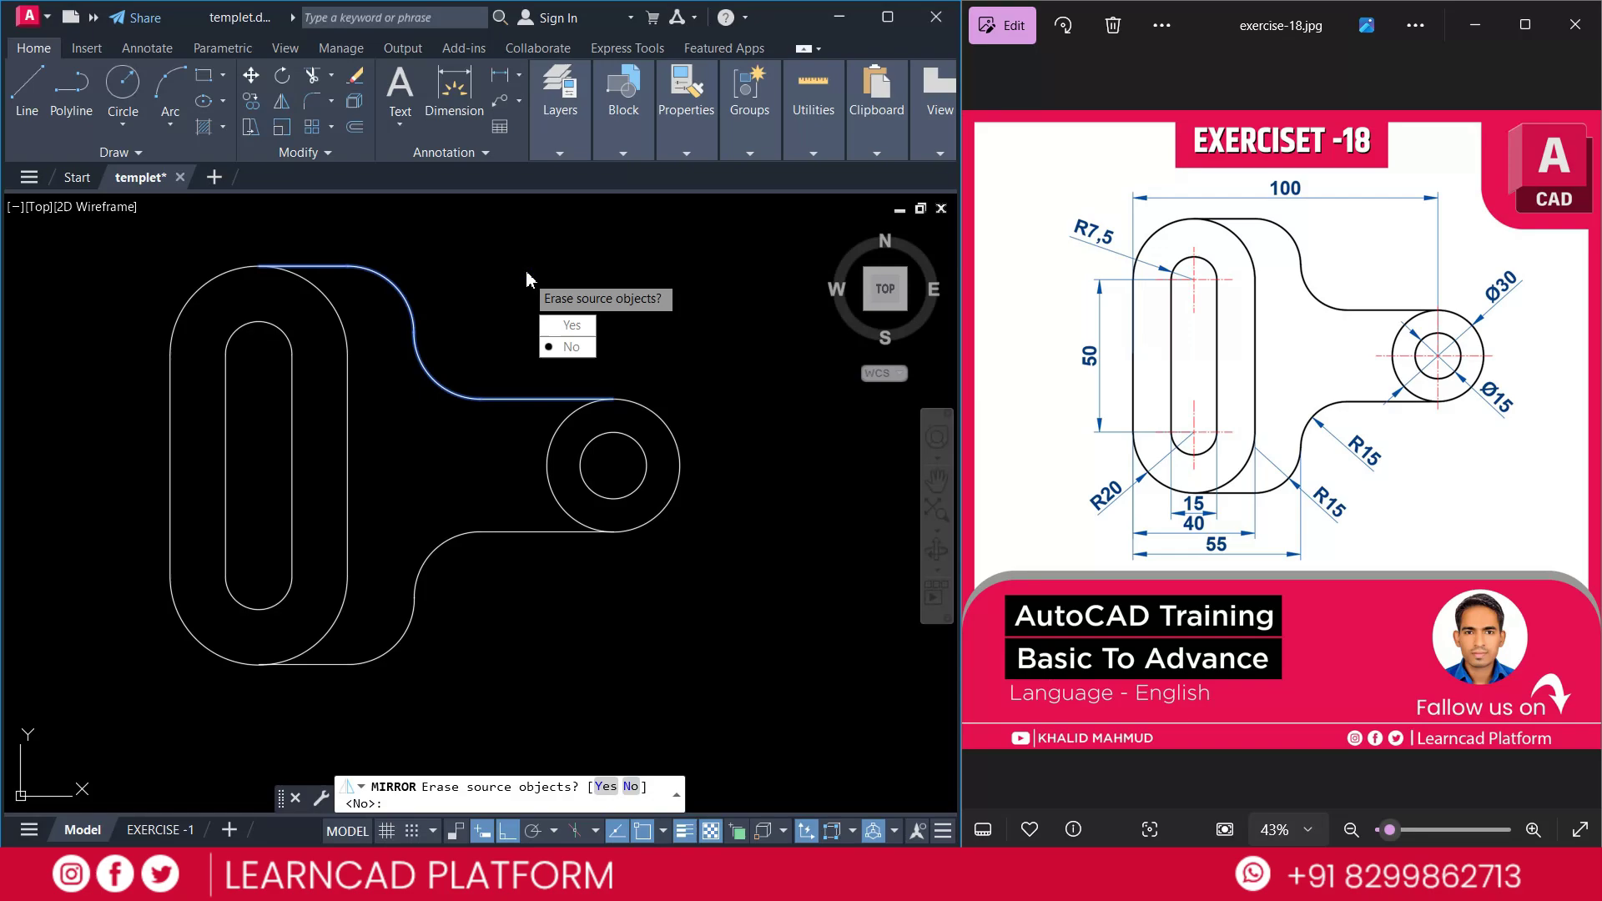
left_click(568, 349)
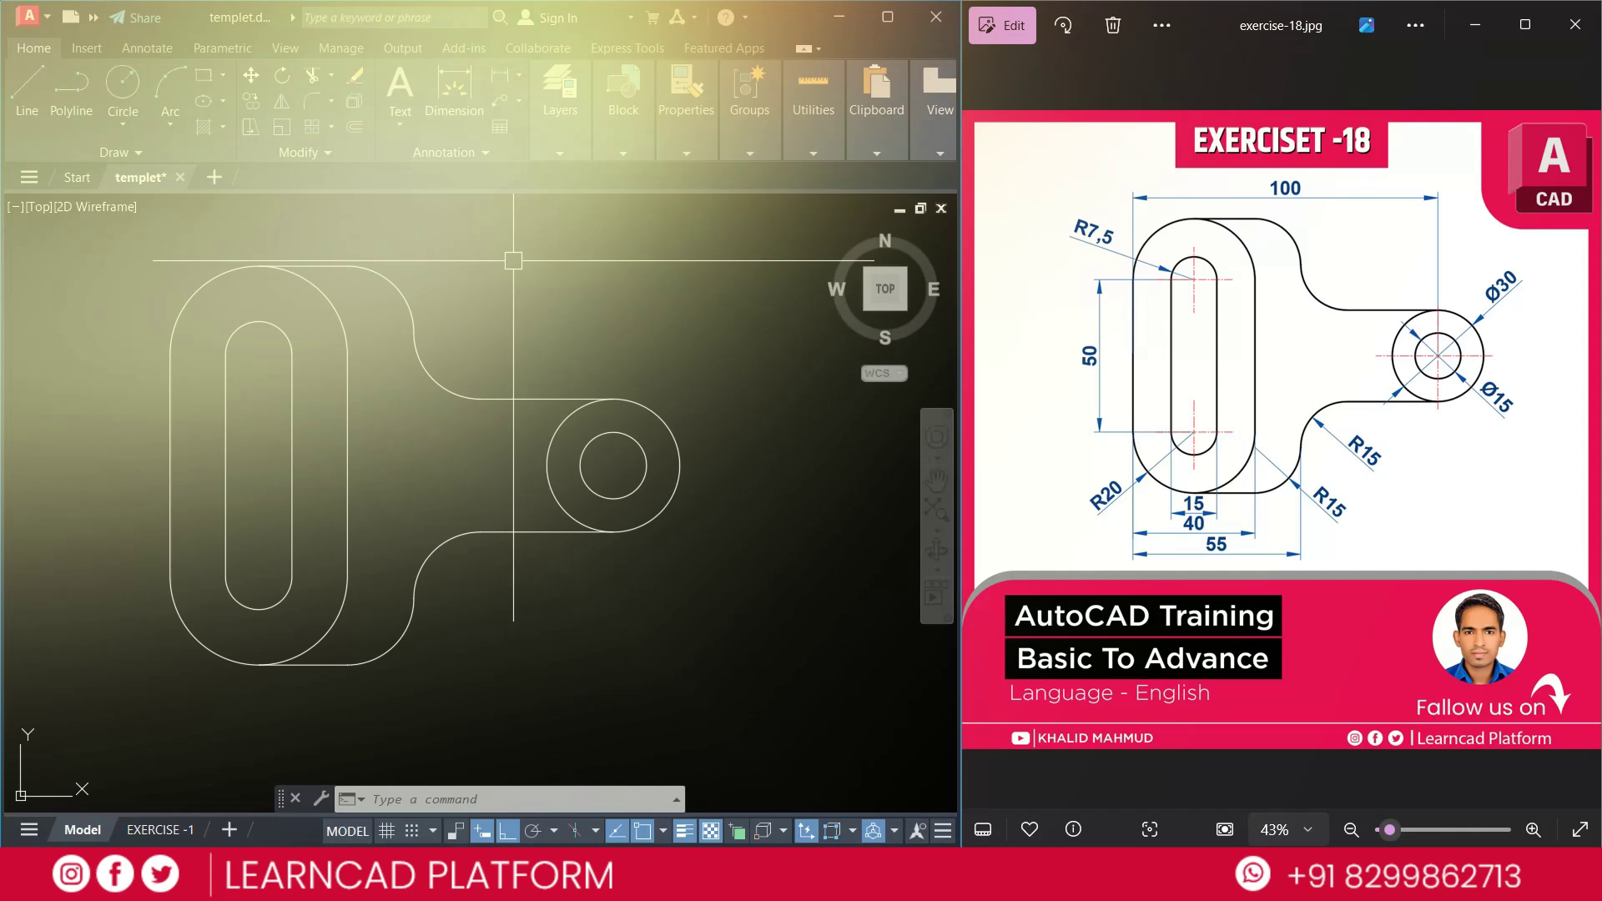
Window-select the whole drawing and assign it a thick lineweight
left_click(122, 240)
left_click(821, 736)
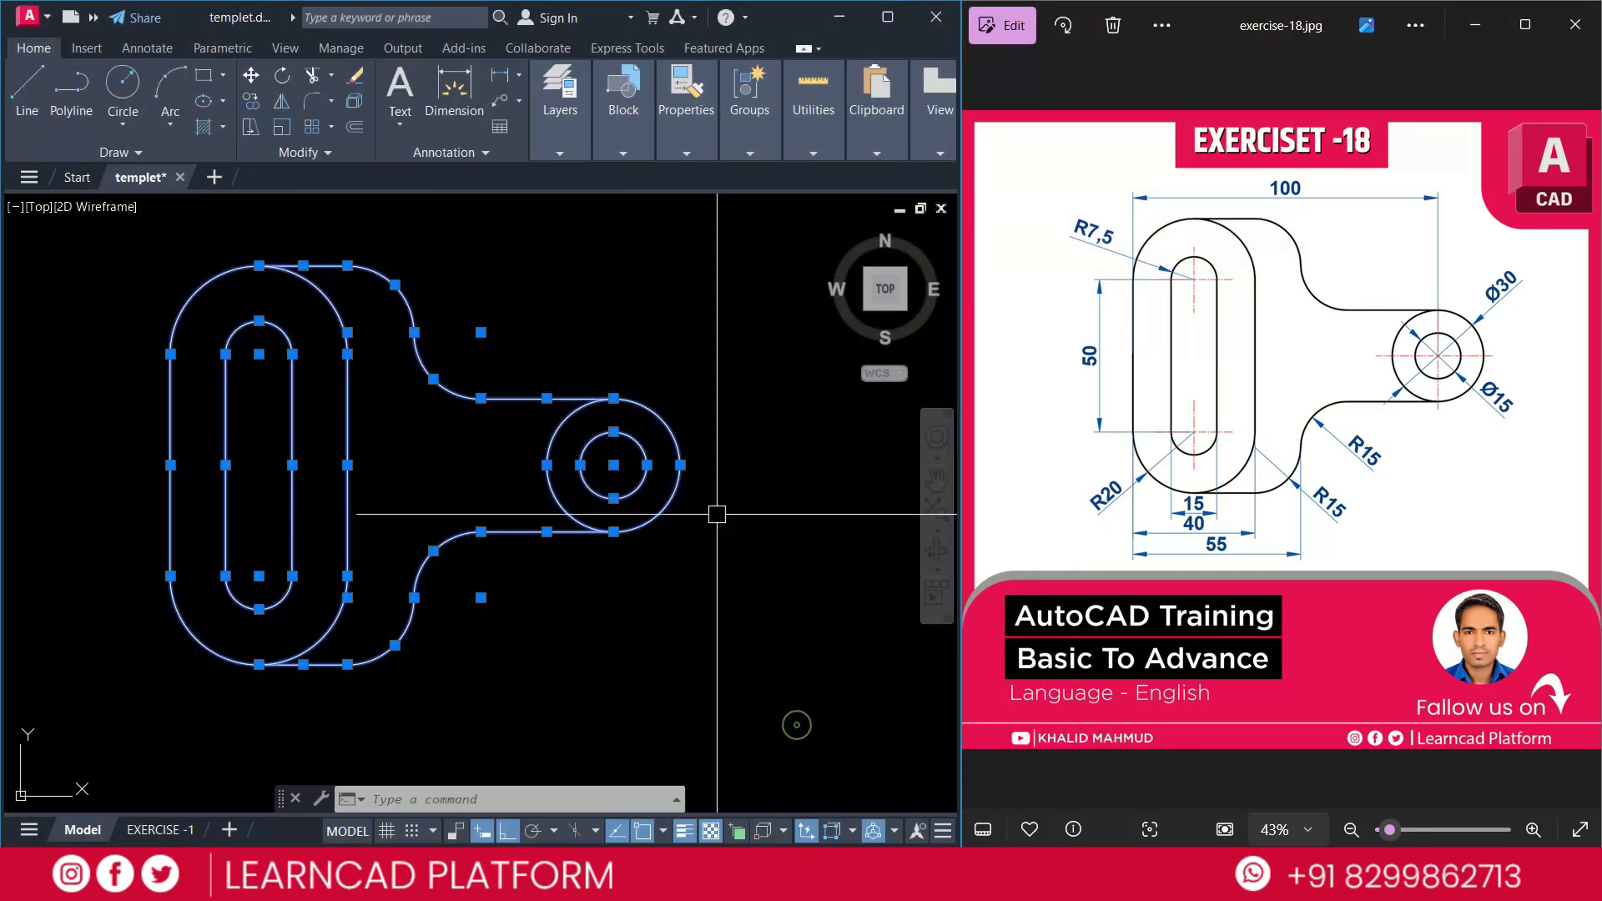
left_click(684, 142)
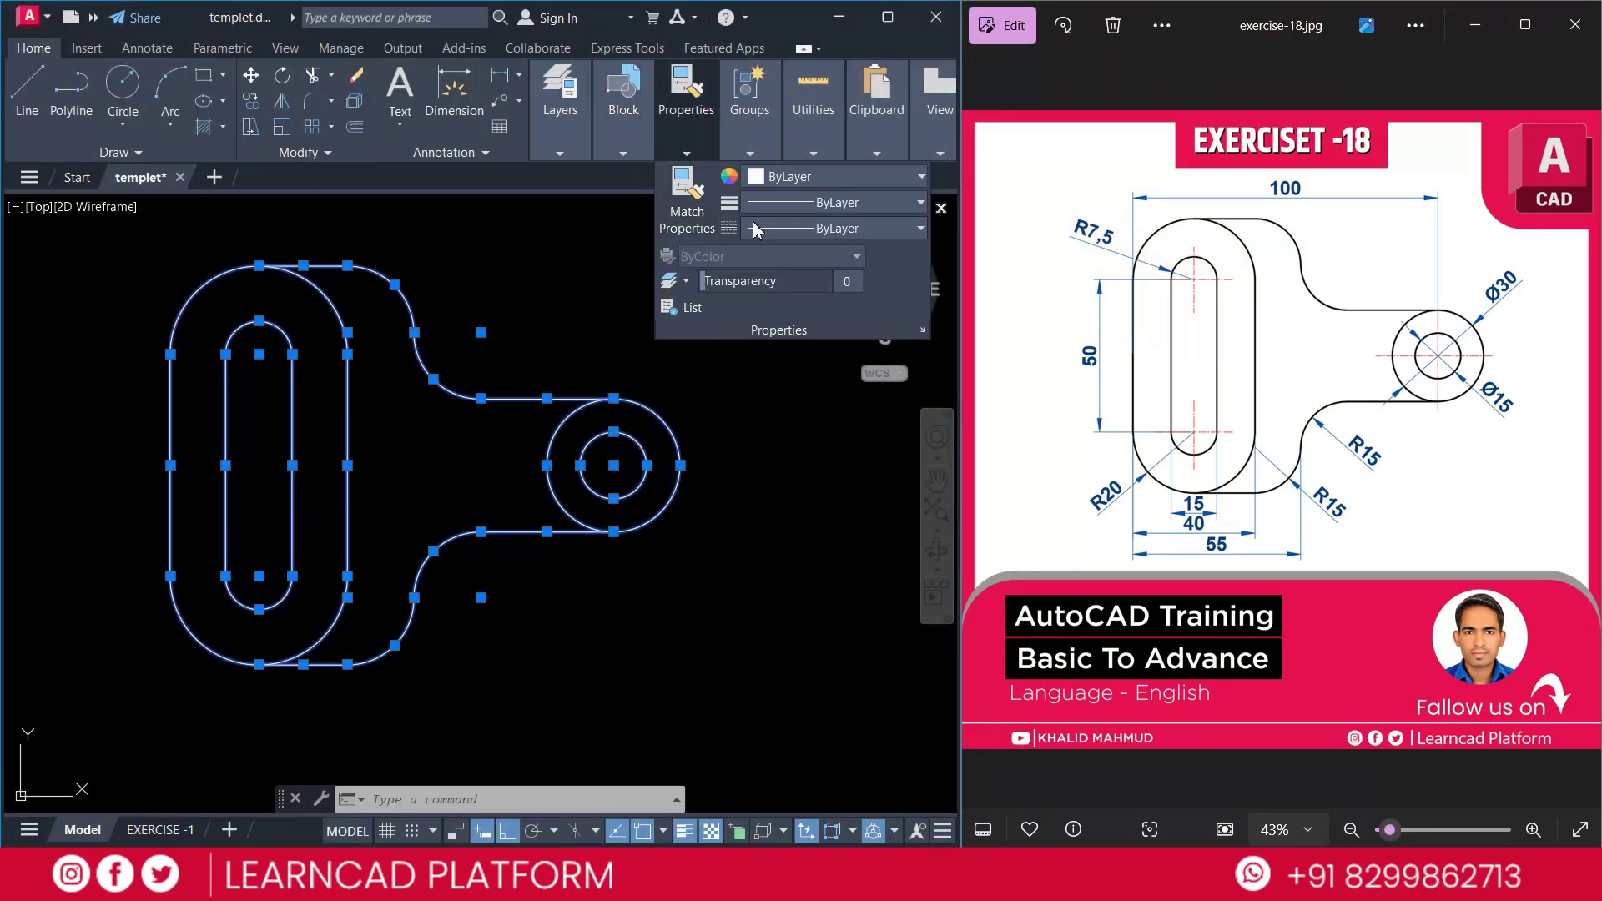
left_click(828, 202)
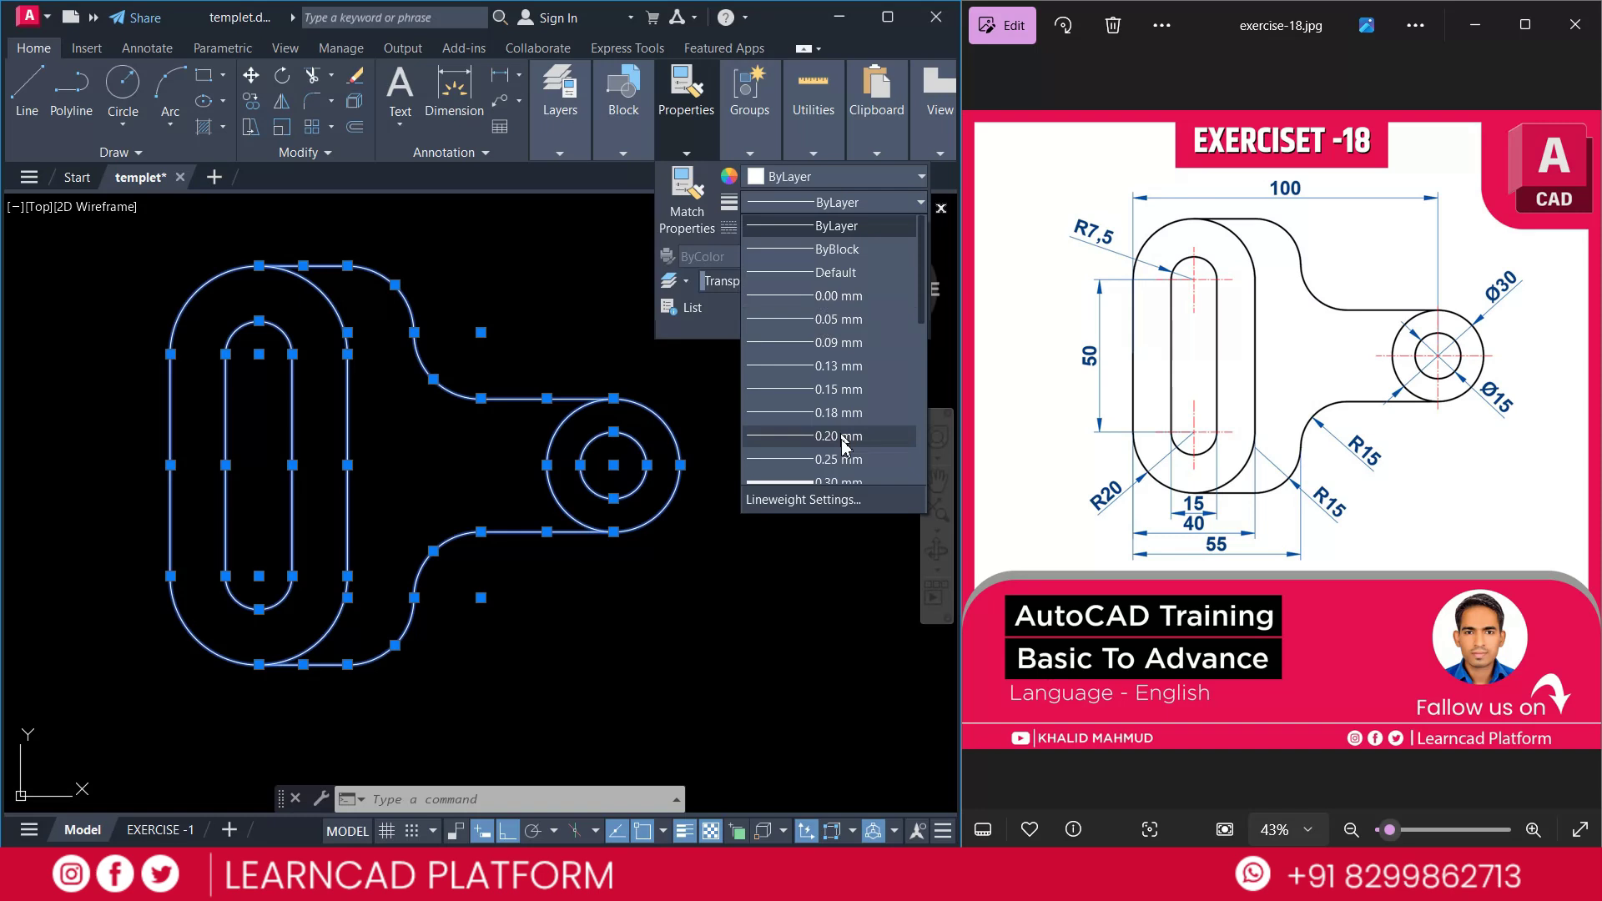
scroll(842, 367, "down", 3)
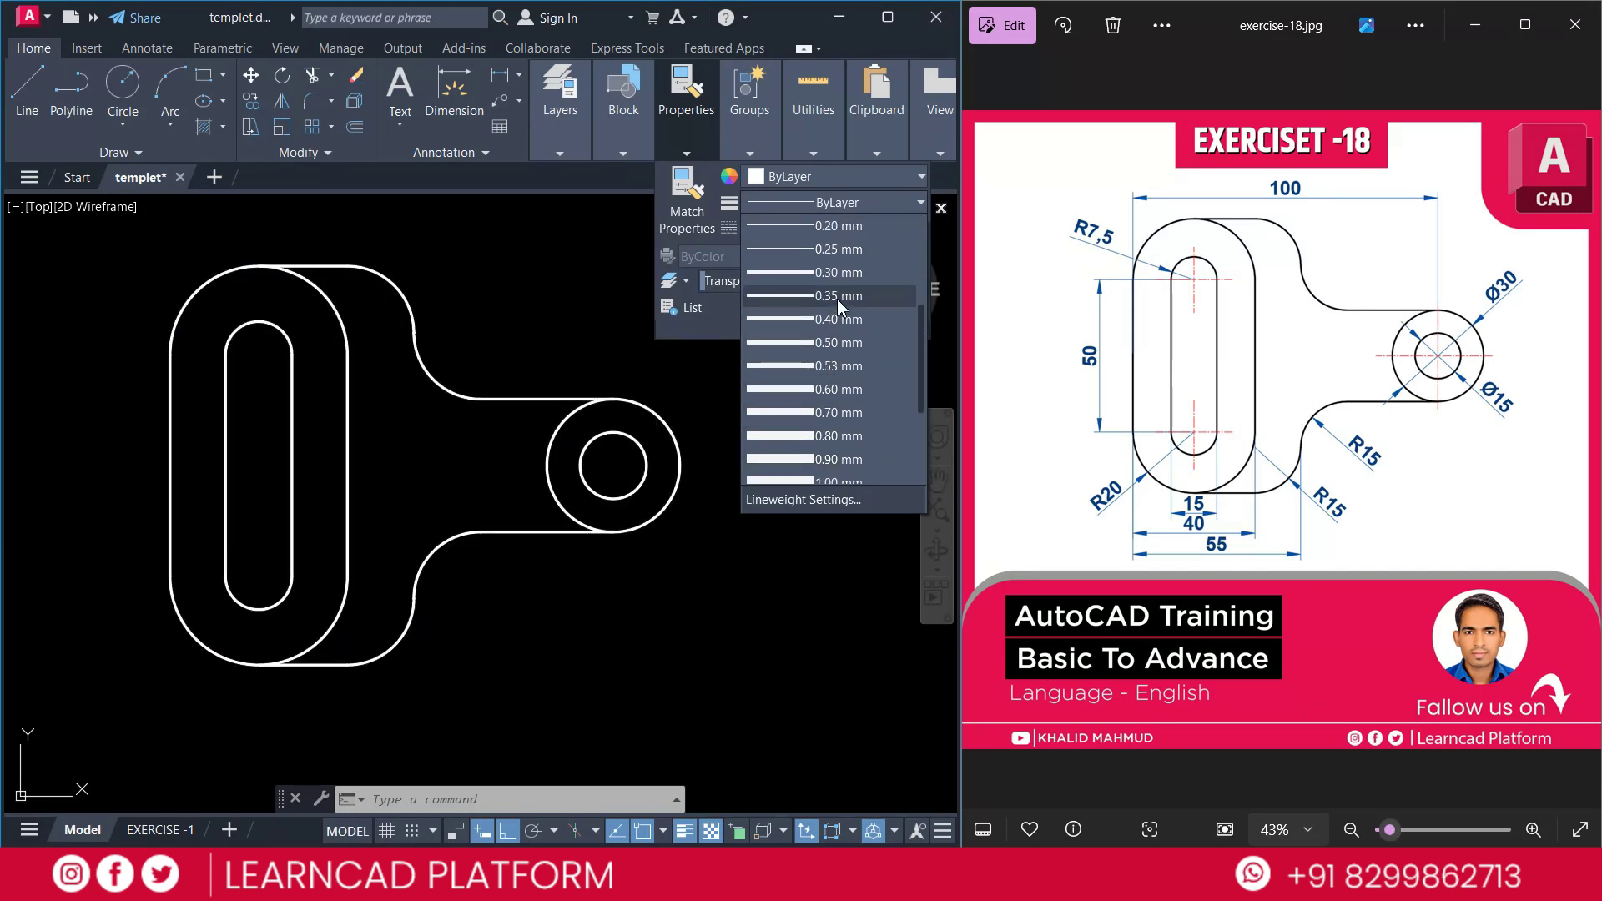
left_click(839, 319)
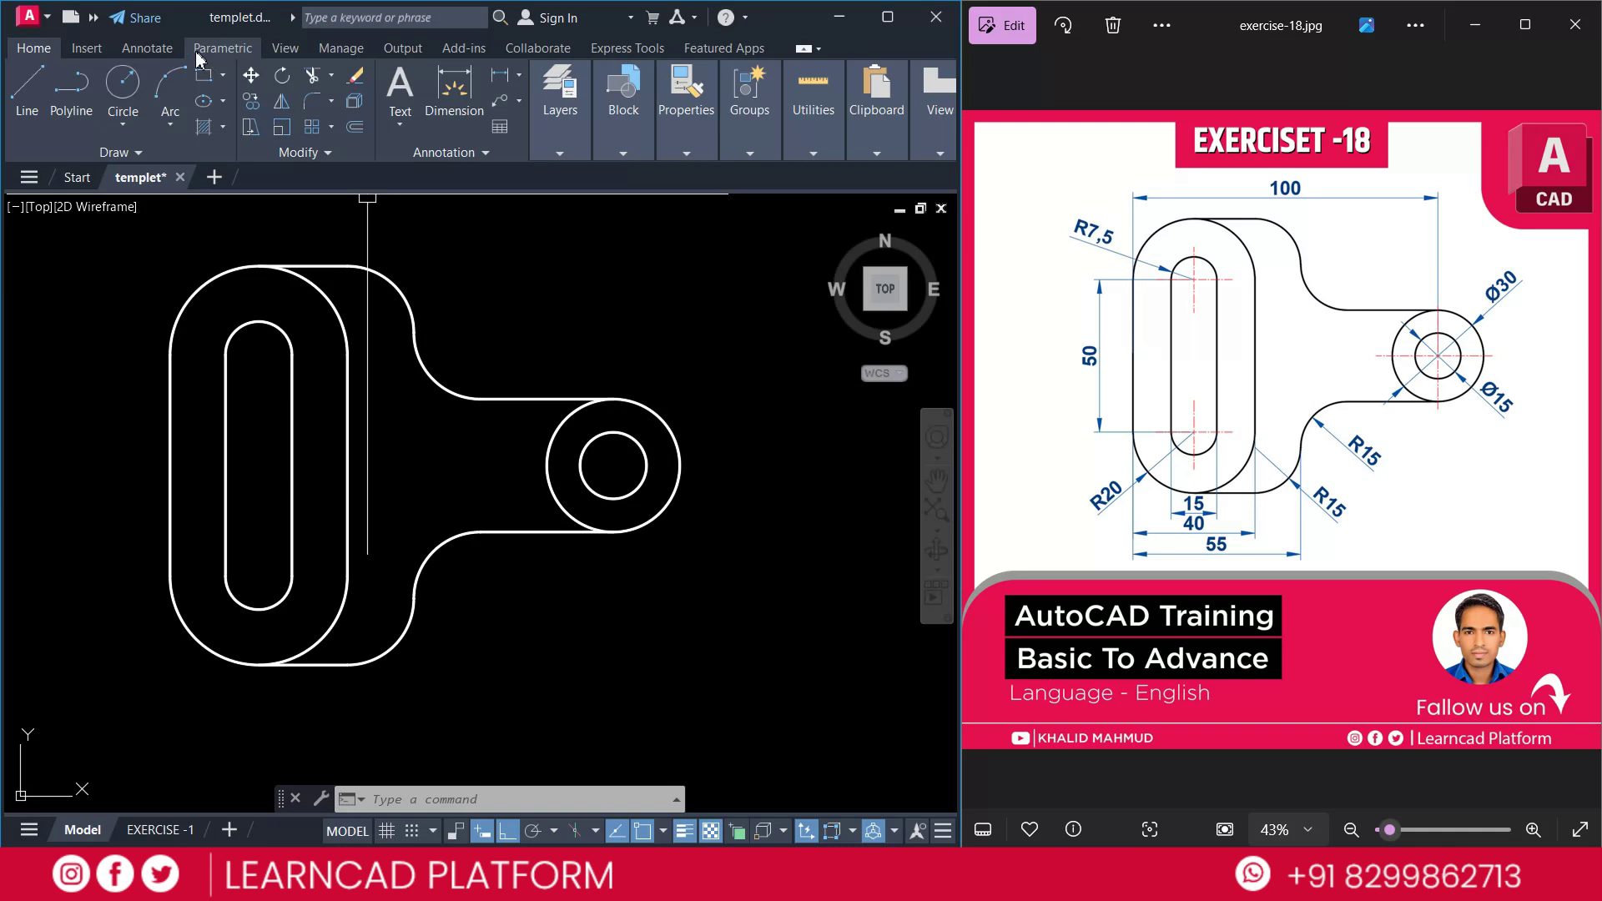
Add Center Marks to the slot's end arcs and the Ø15 ring circle
left_click(150, 48)
left_click(427, 132)
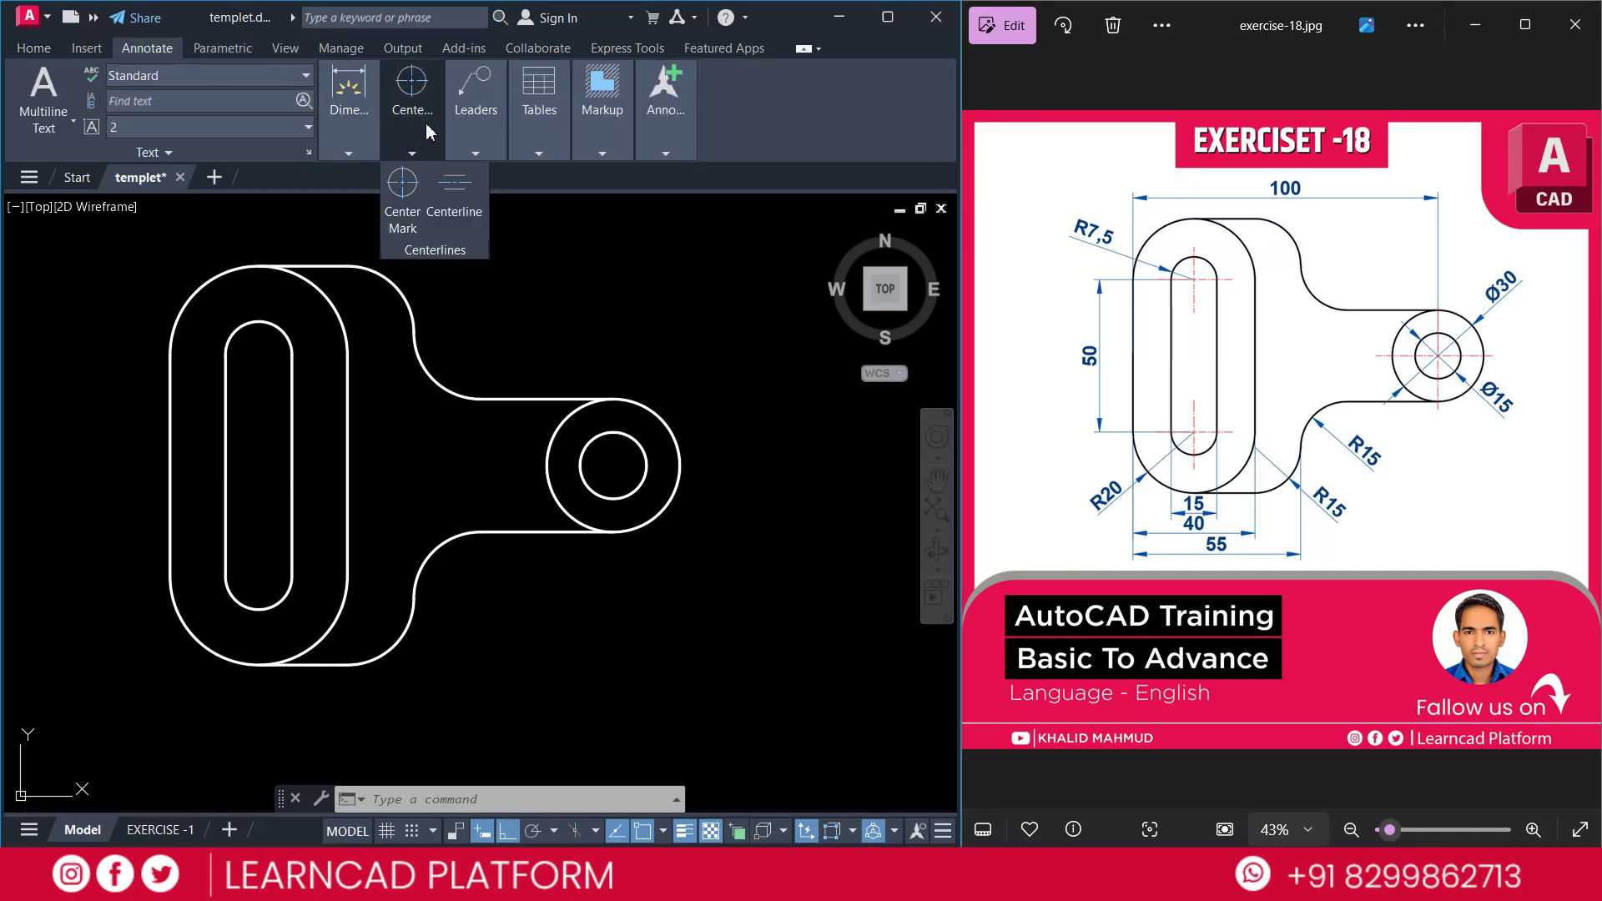
left_click(412, 215)
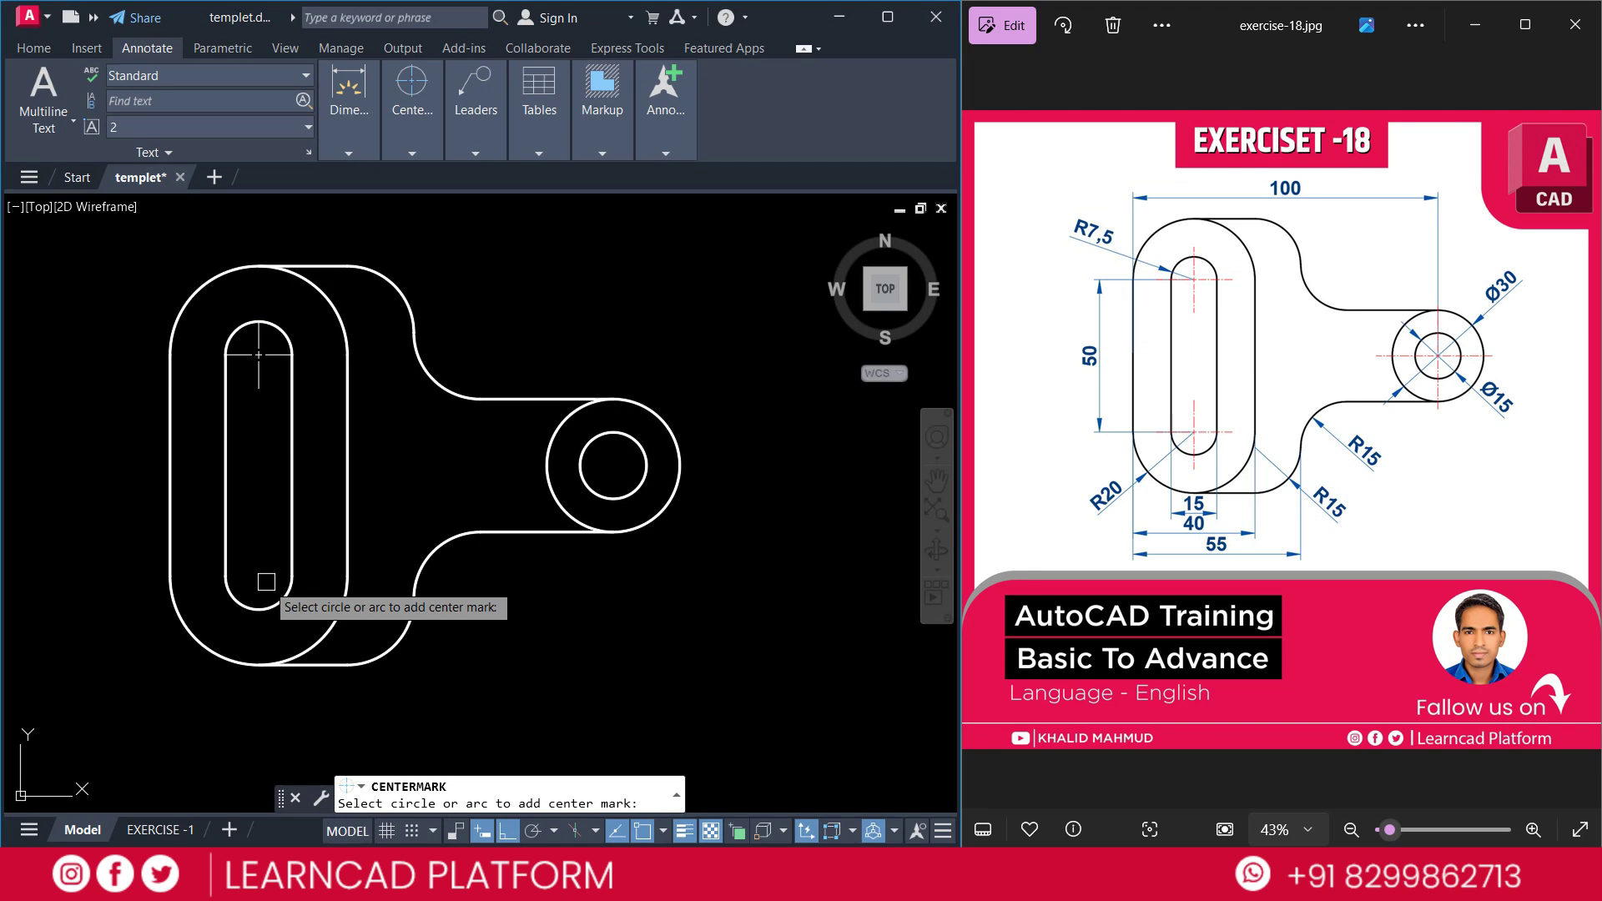
left_click(260, 609)
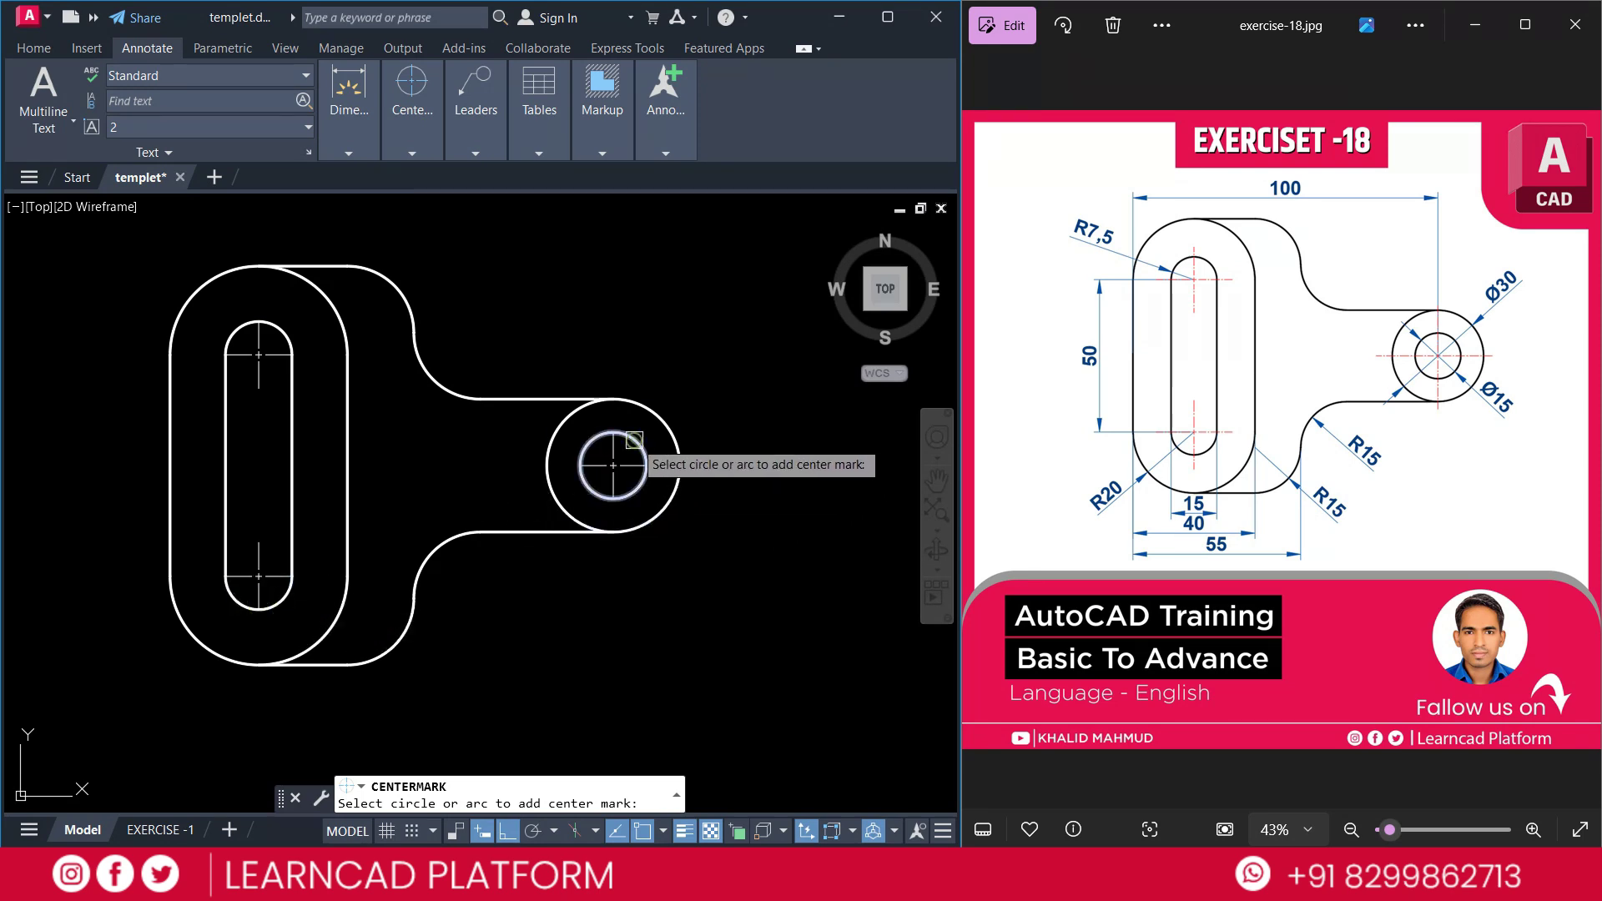
left_click(614, 465)
key("Escape")
Select the three centre marks and open the Color list to make them red
left_click(614, 465)
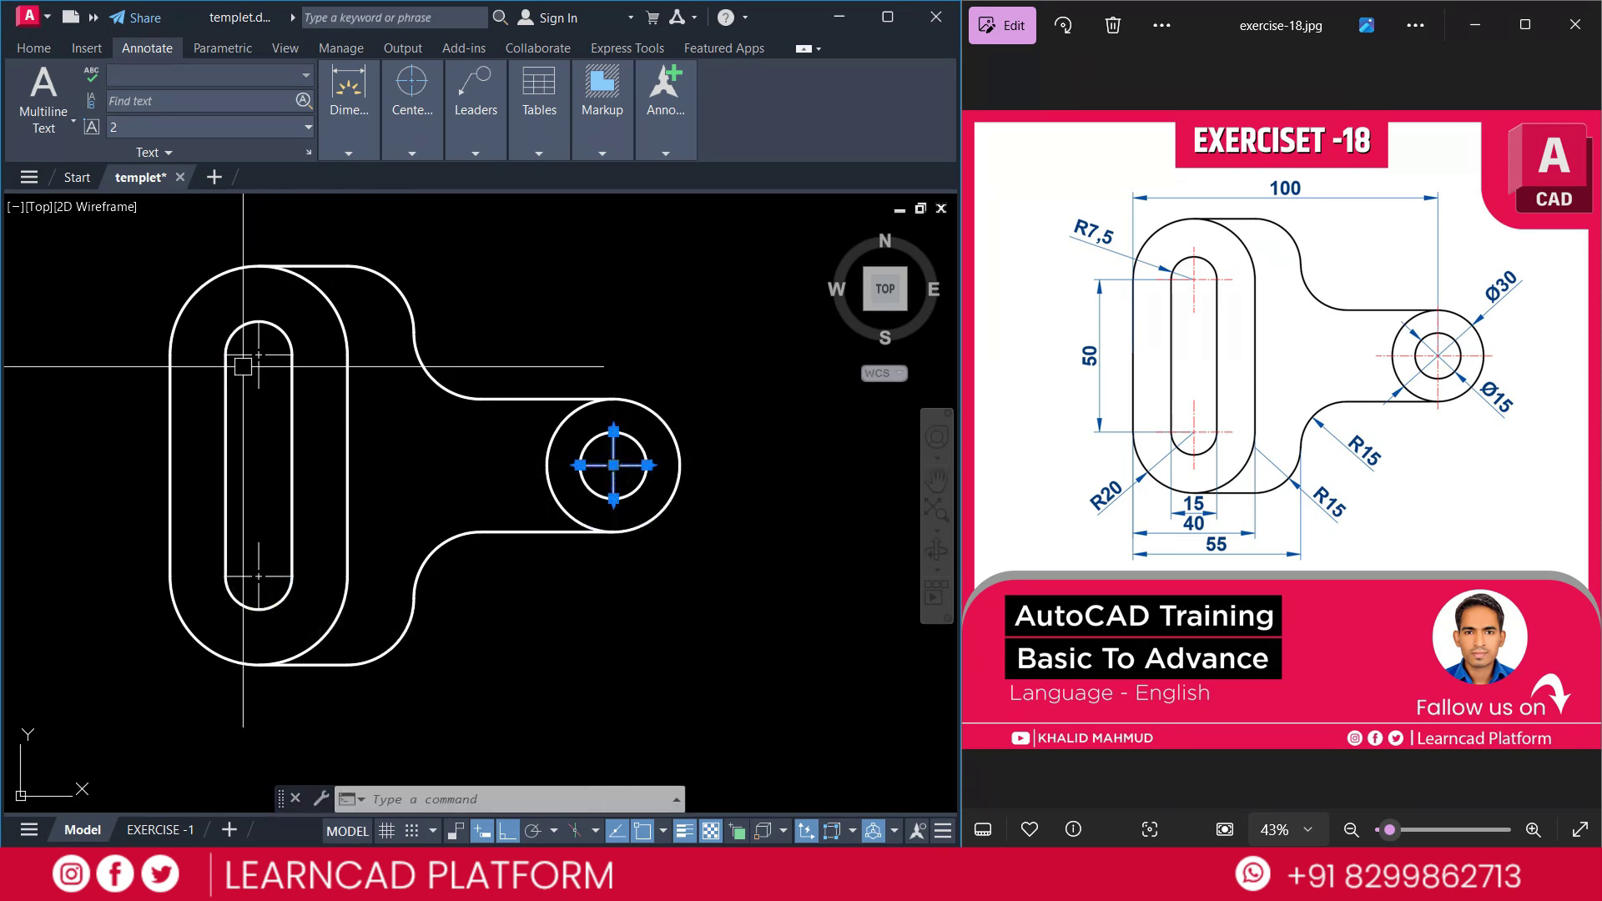
left_click(243, 355)
left_click(242, 576)
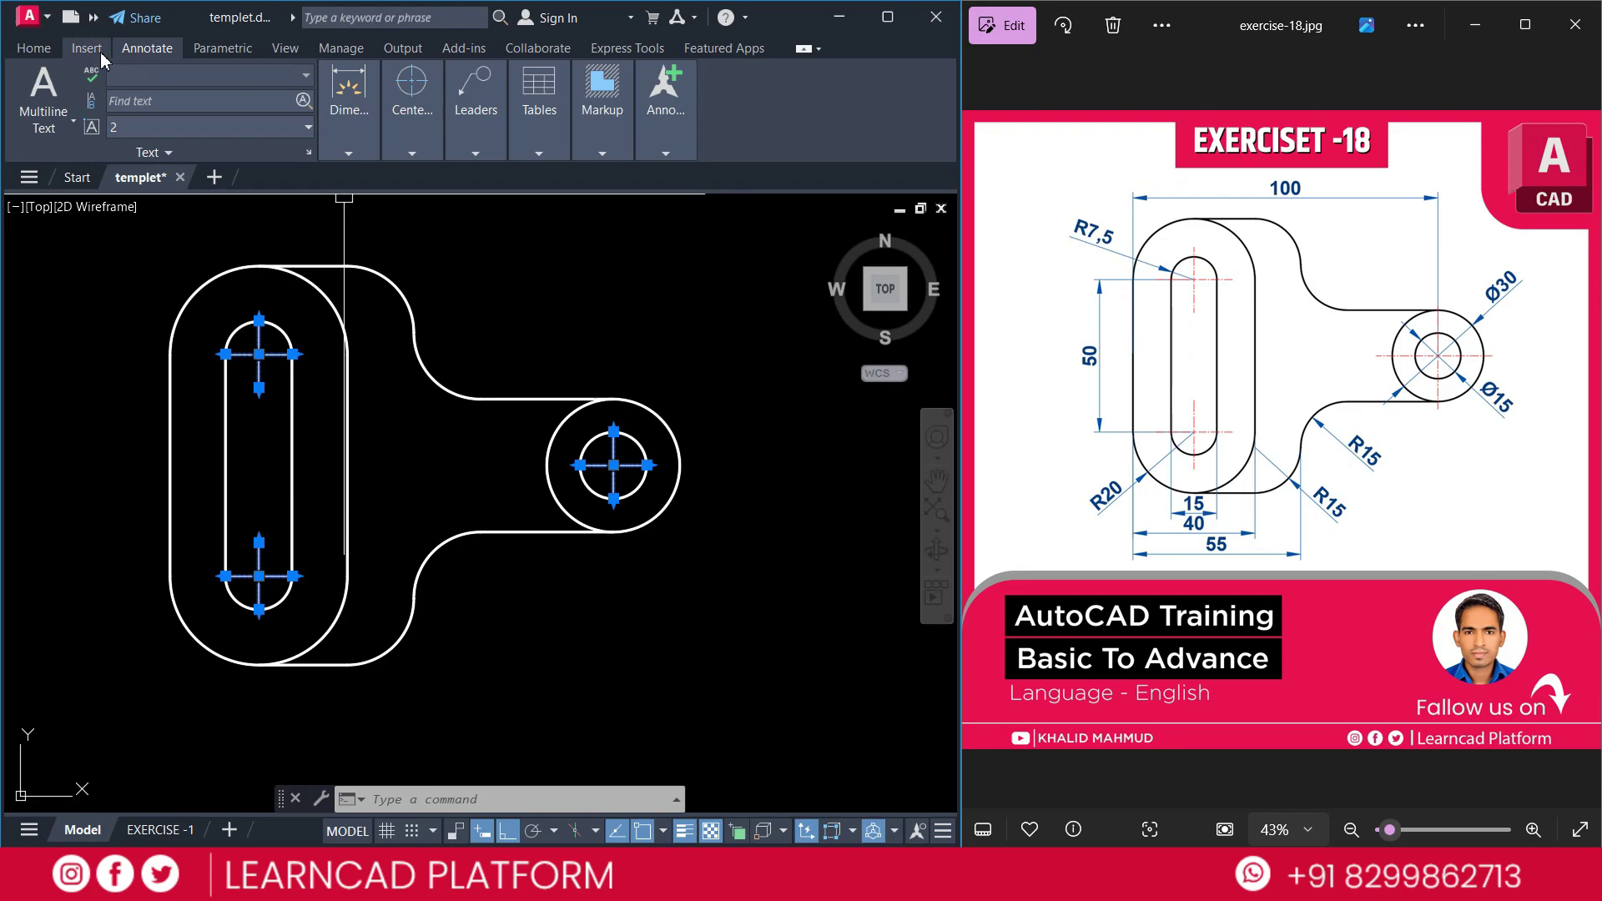
left_click(33, 48)
left_click(689, 153)
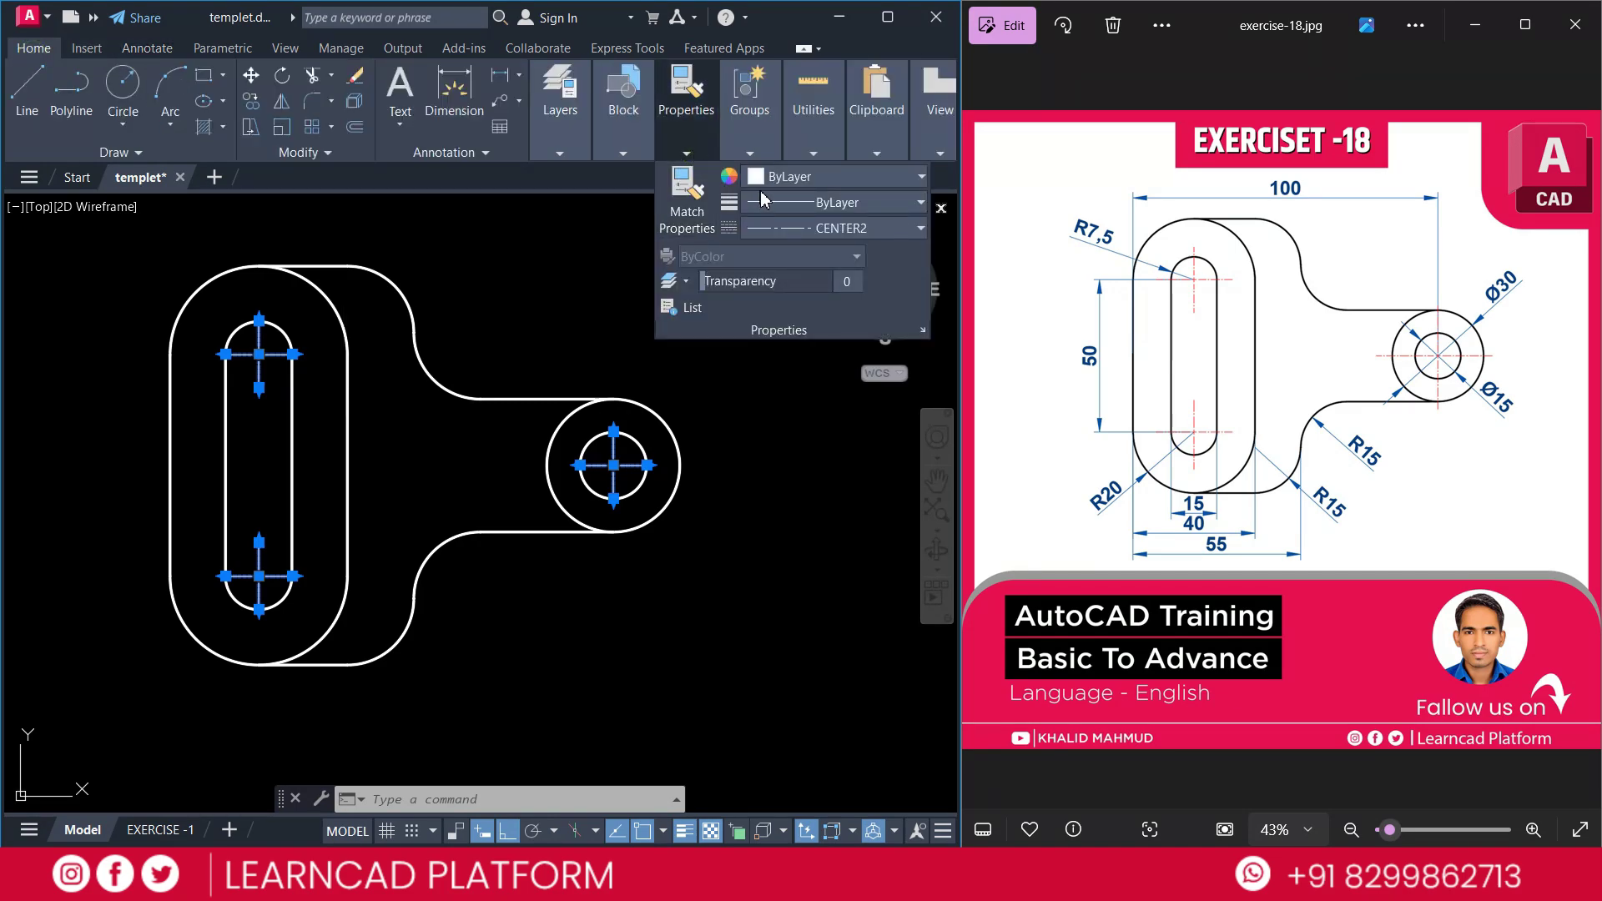
left_click(840, 178)
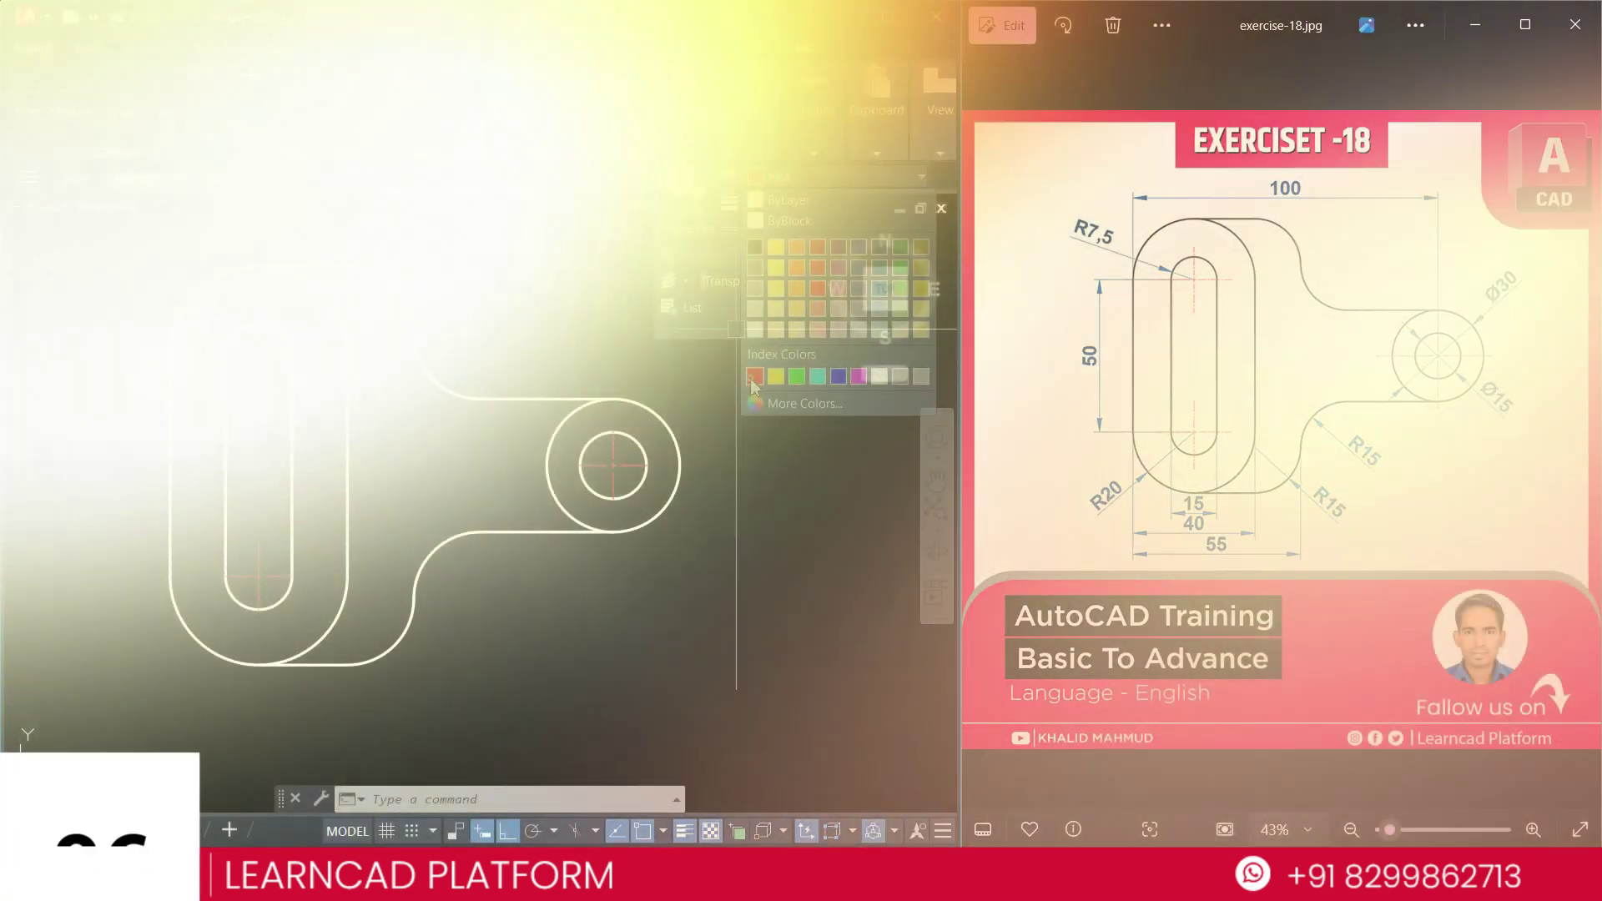
Set the three selected centre marks to red and clear the selection
left_click(817, 267)
key("Escape")
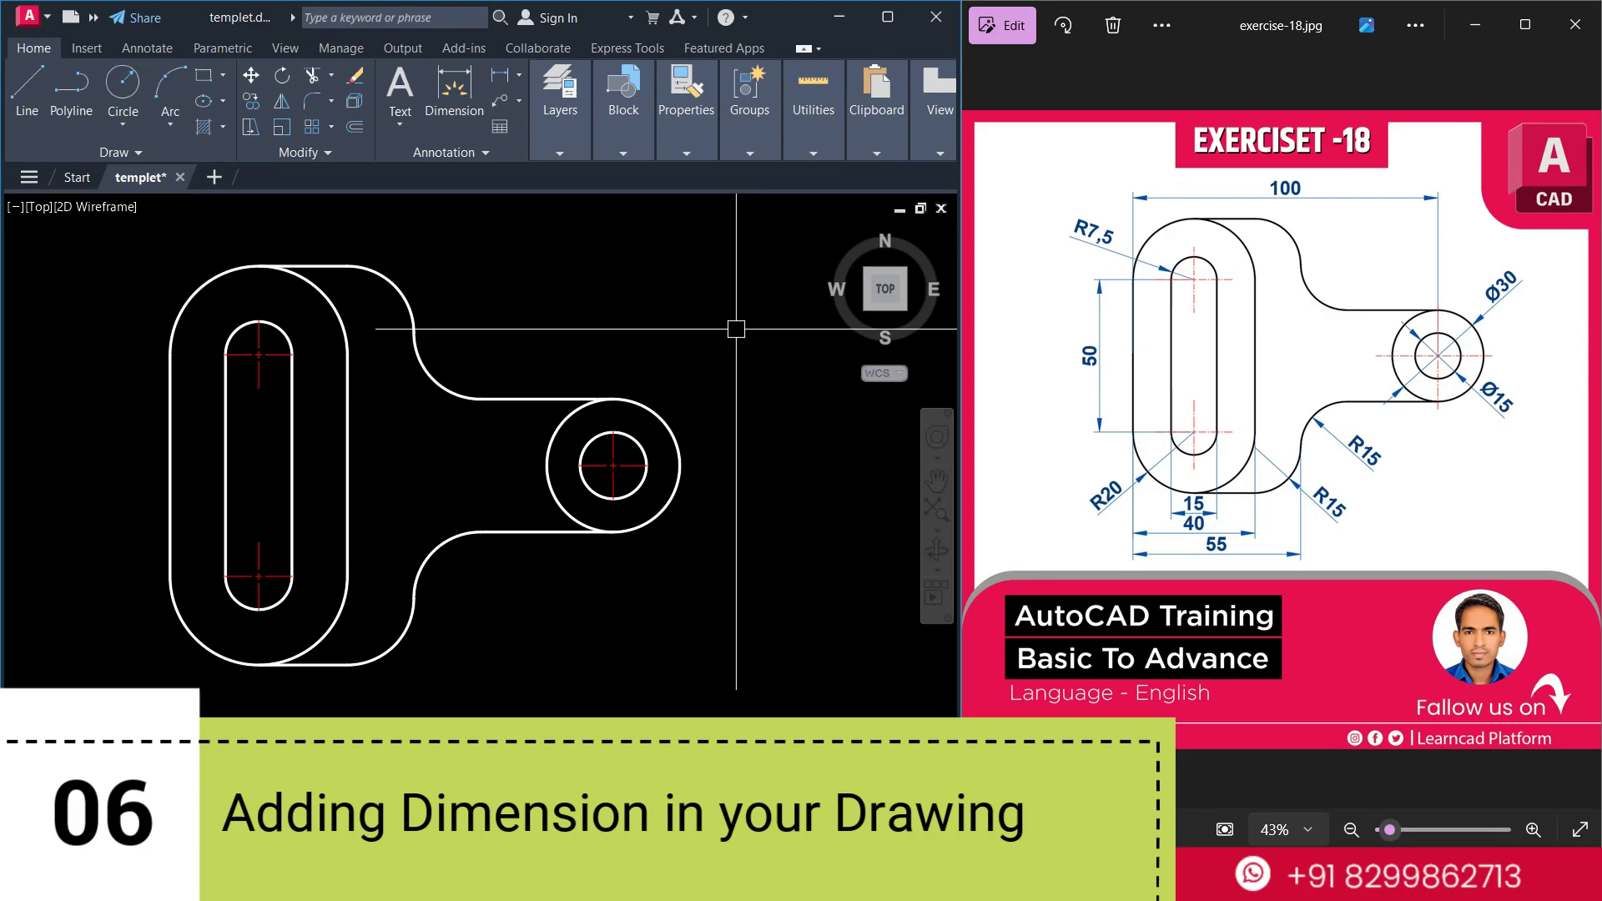